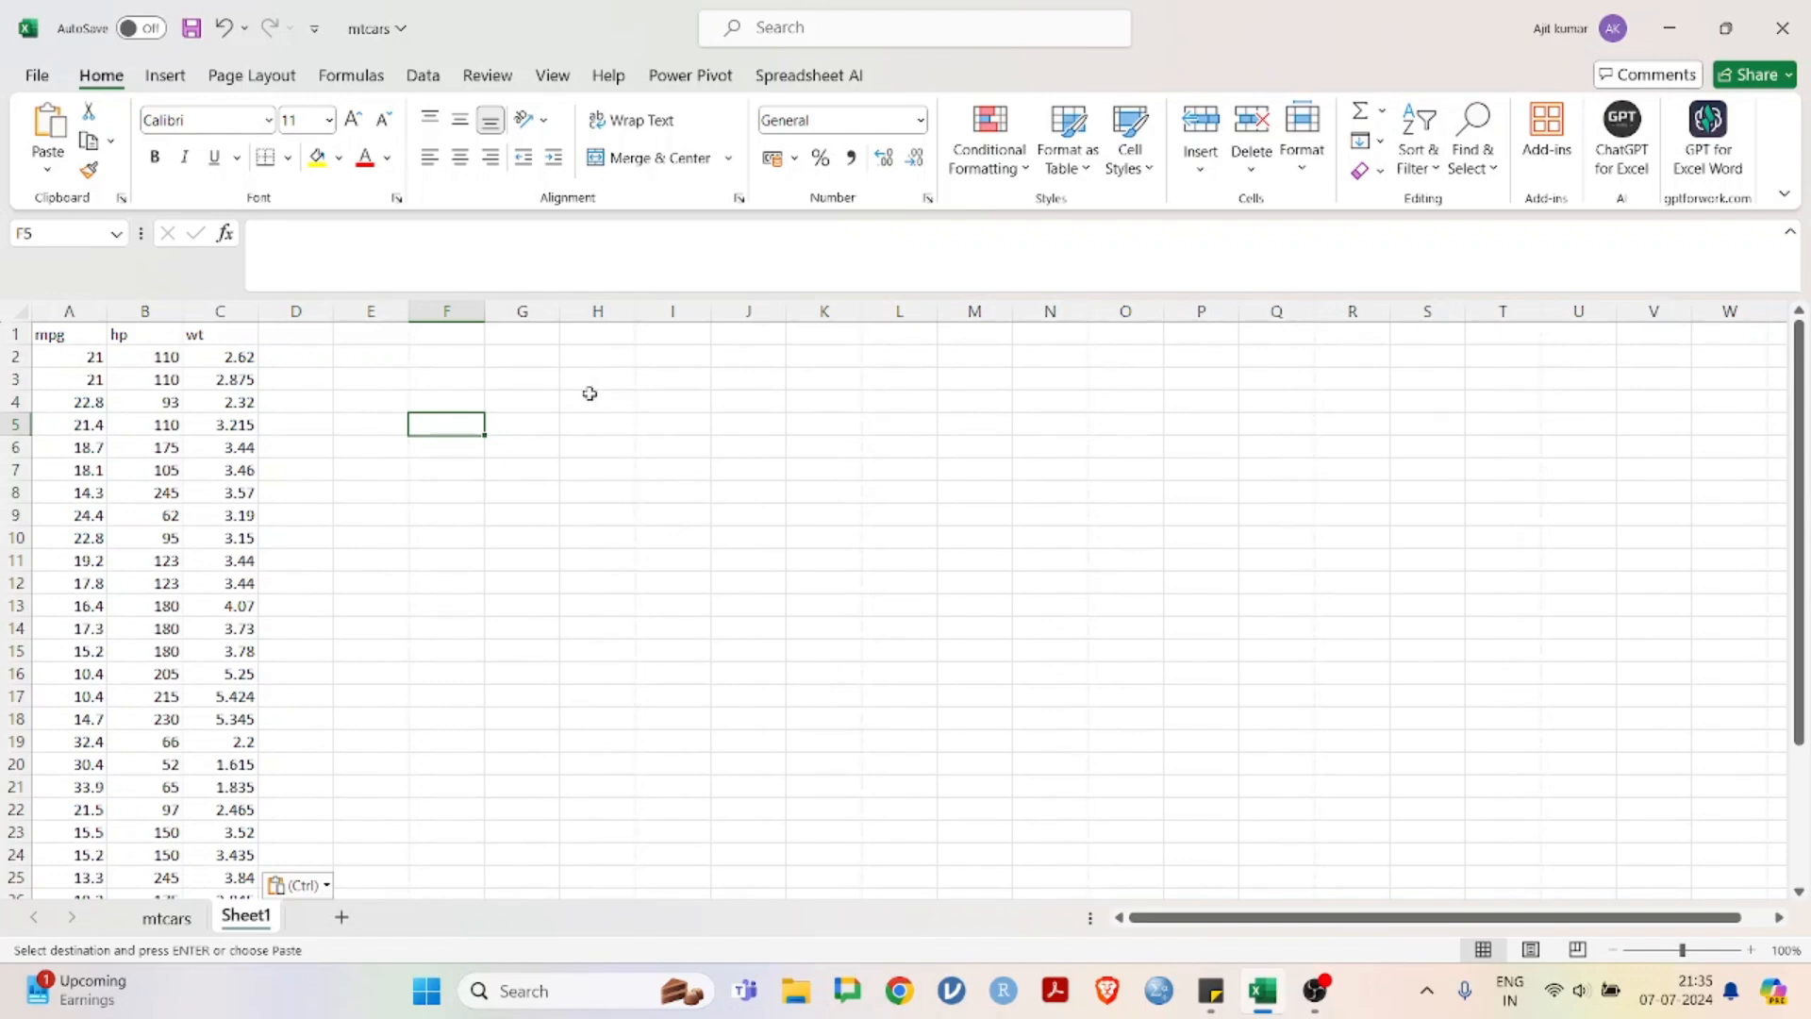
Step: Examine the mpg, hp and wt columns of the dataset on Sheet1
left_click(517, 370)
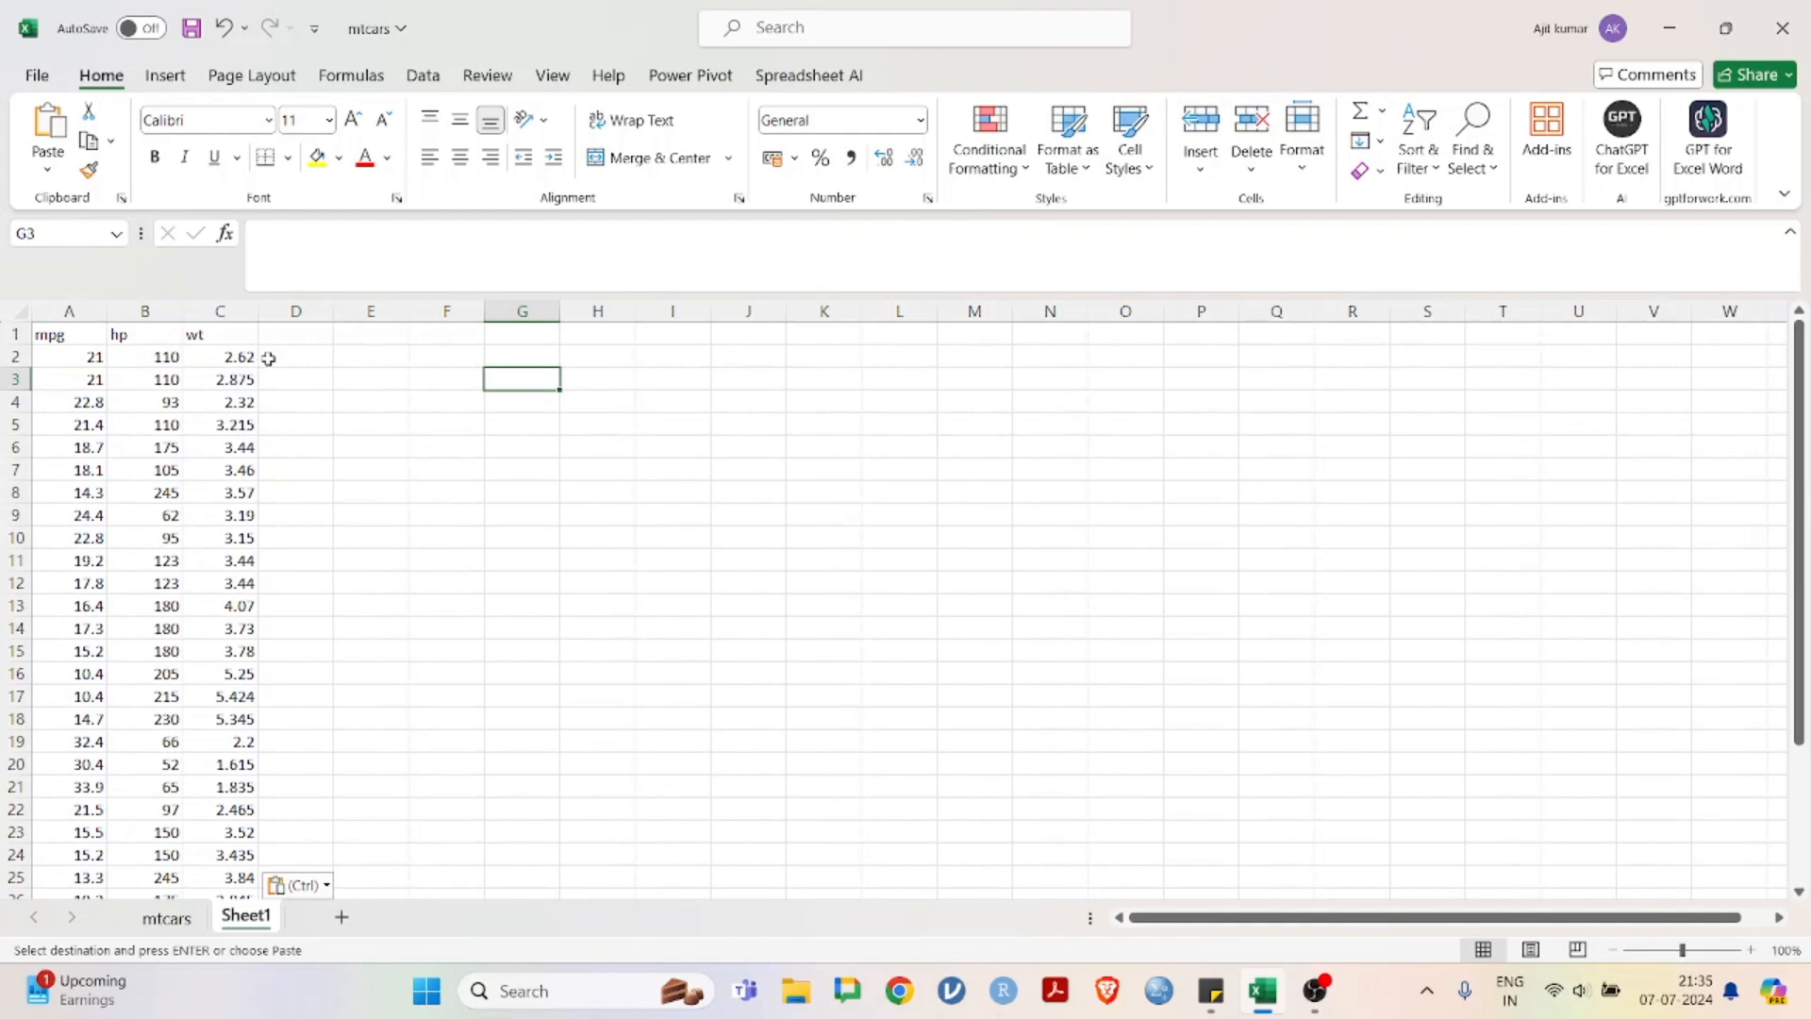
left_click(206, 340)
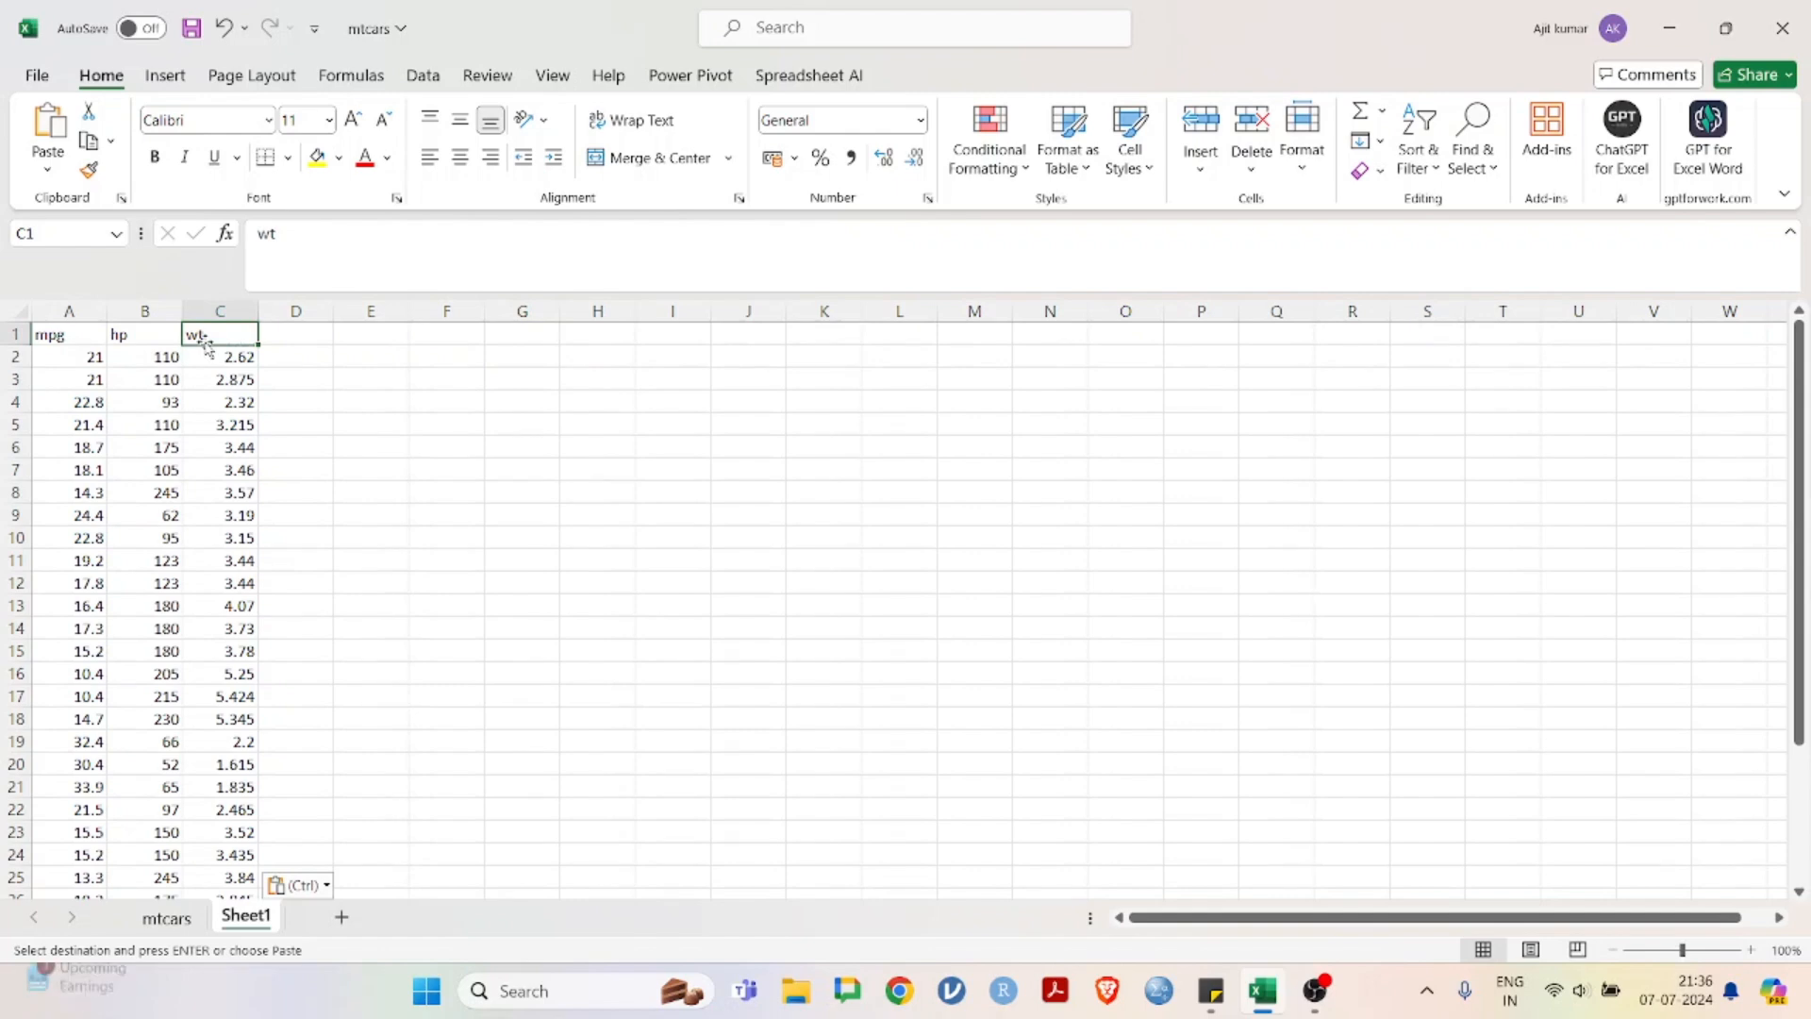
left_click(139, 329)
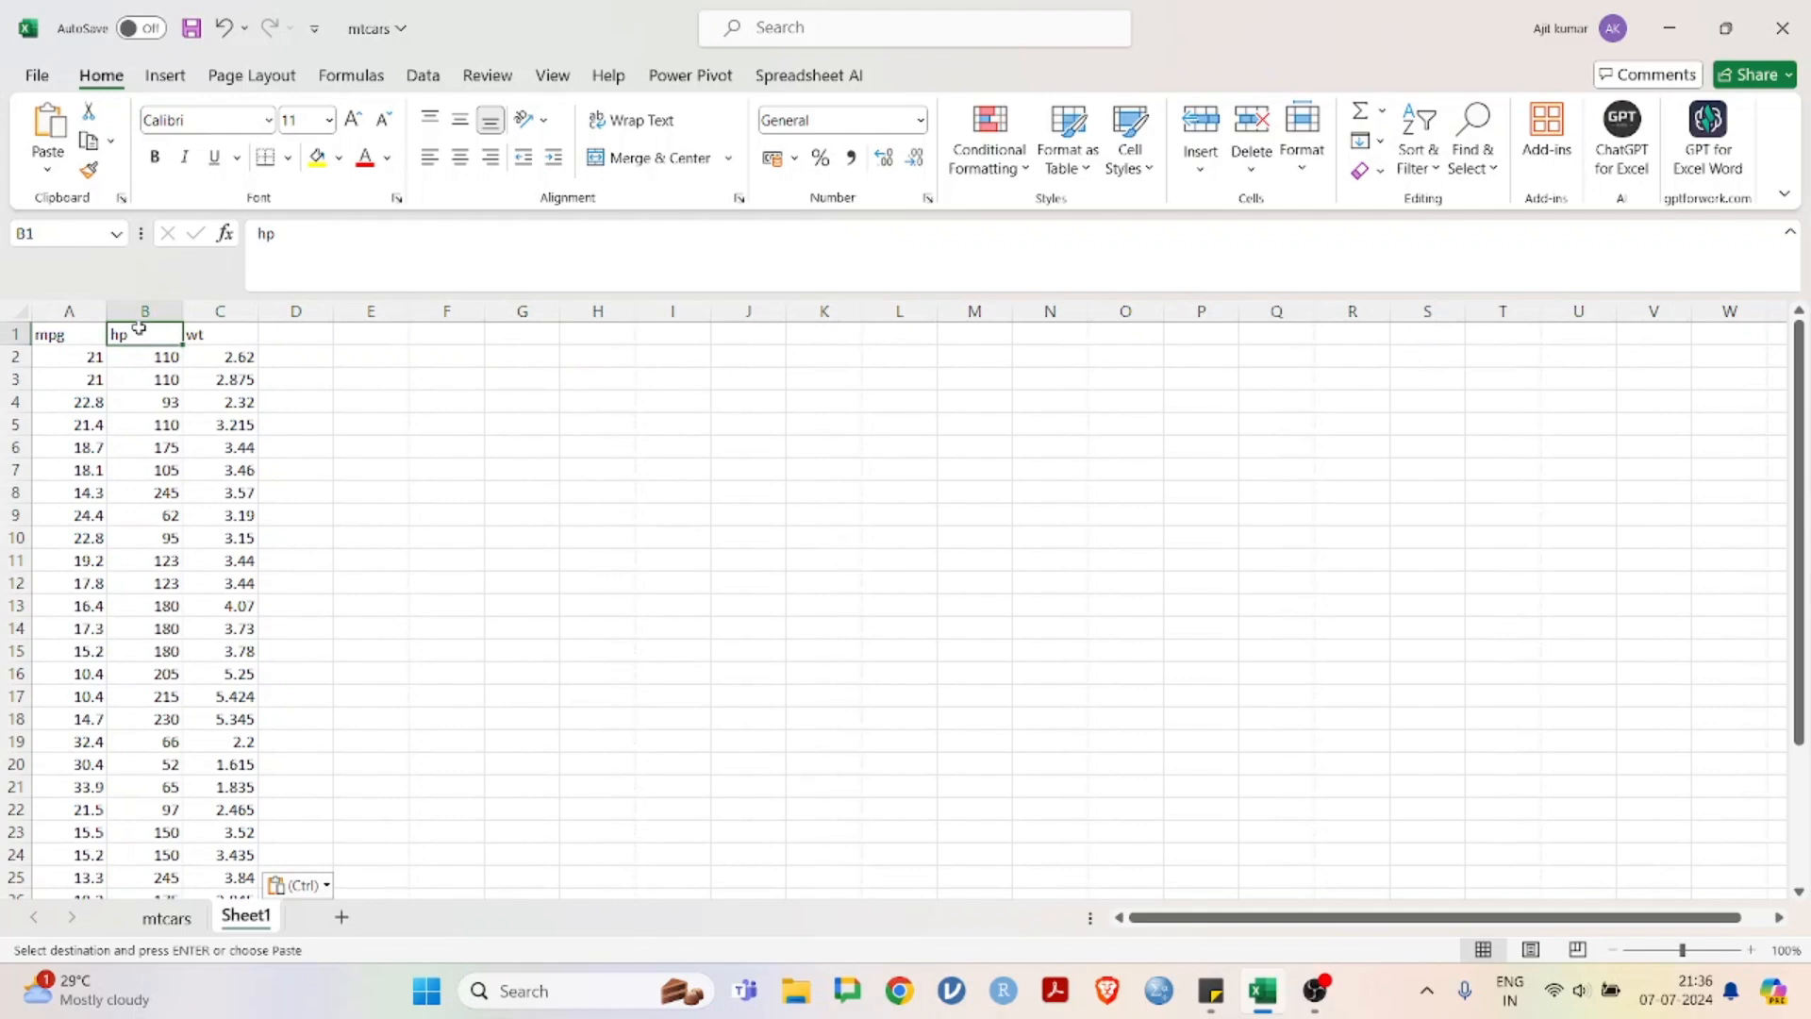
left_click(223, 334)
left_click(146, 334)
left_click(551, 432)
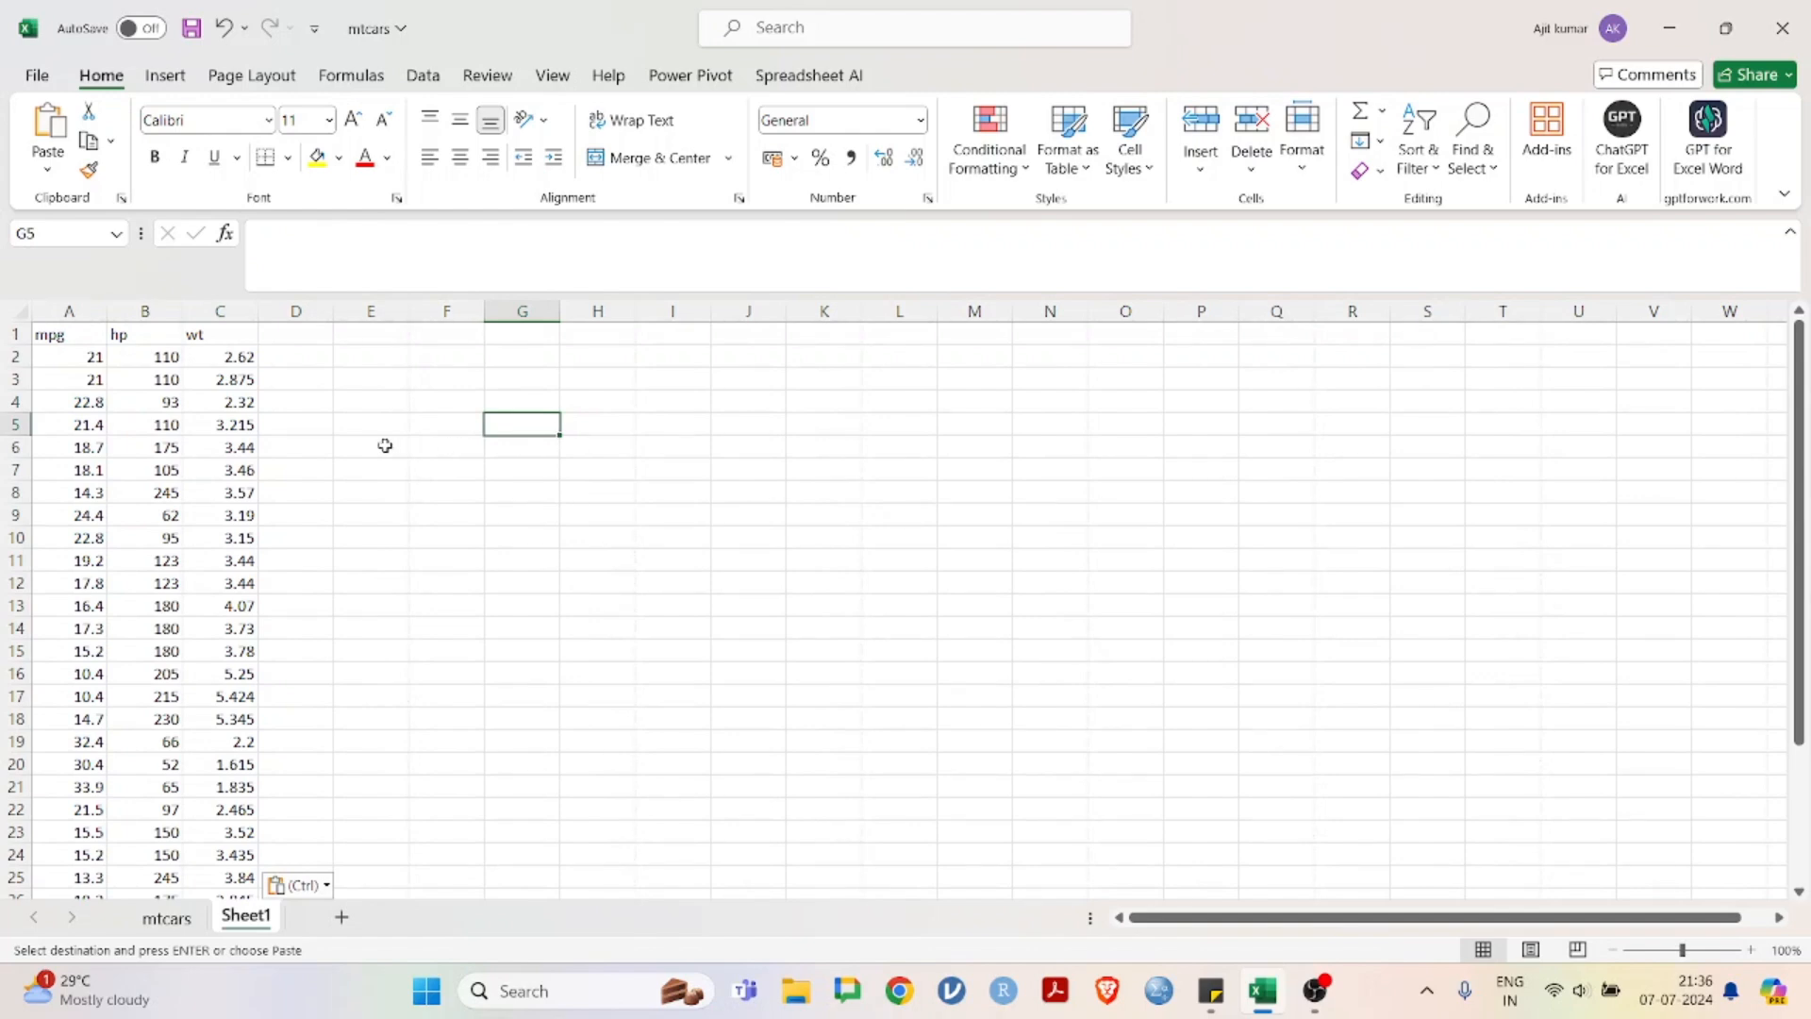
left_click(416, 430)
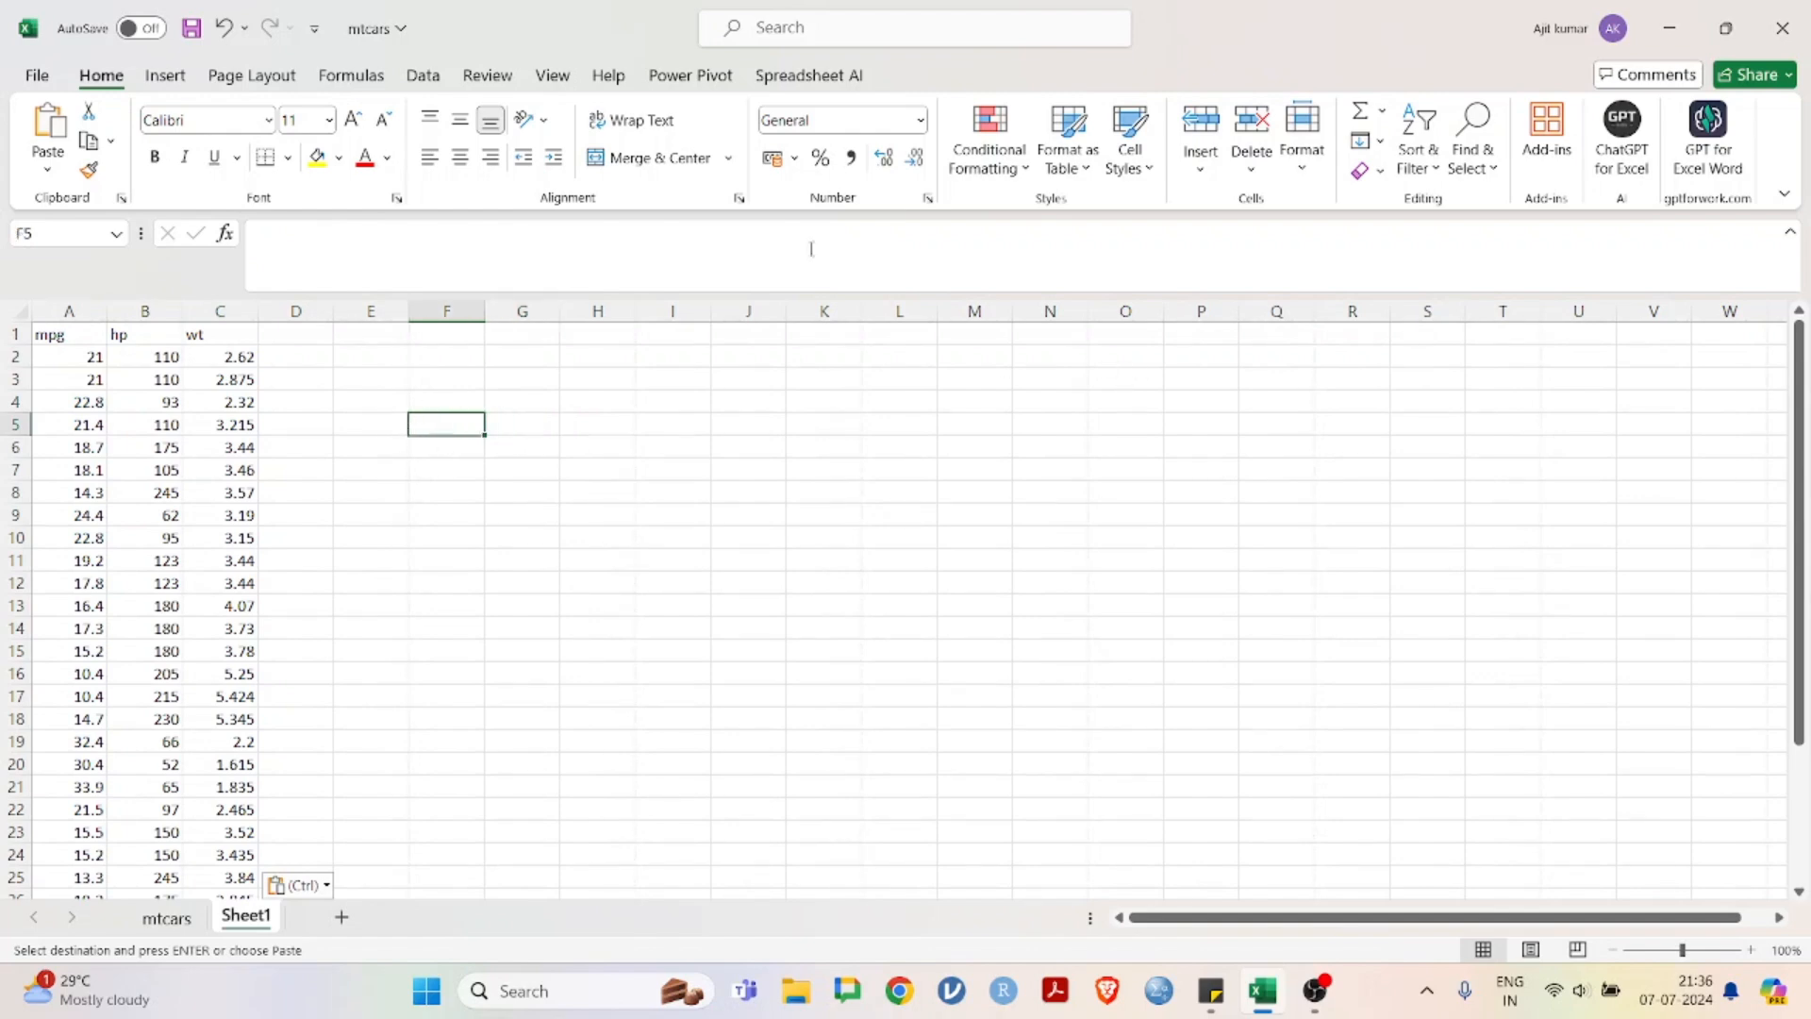
Step: Open the Regression tool from the Data Analysis add-in
left_click(422, 75)
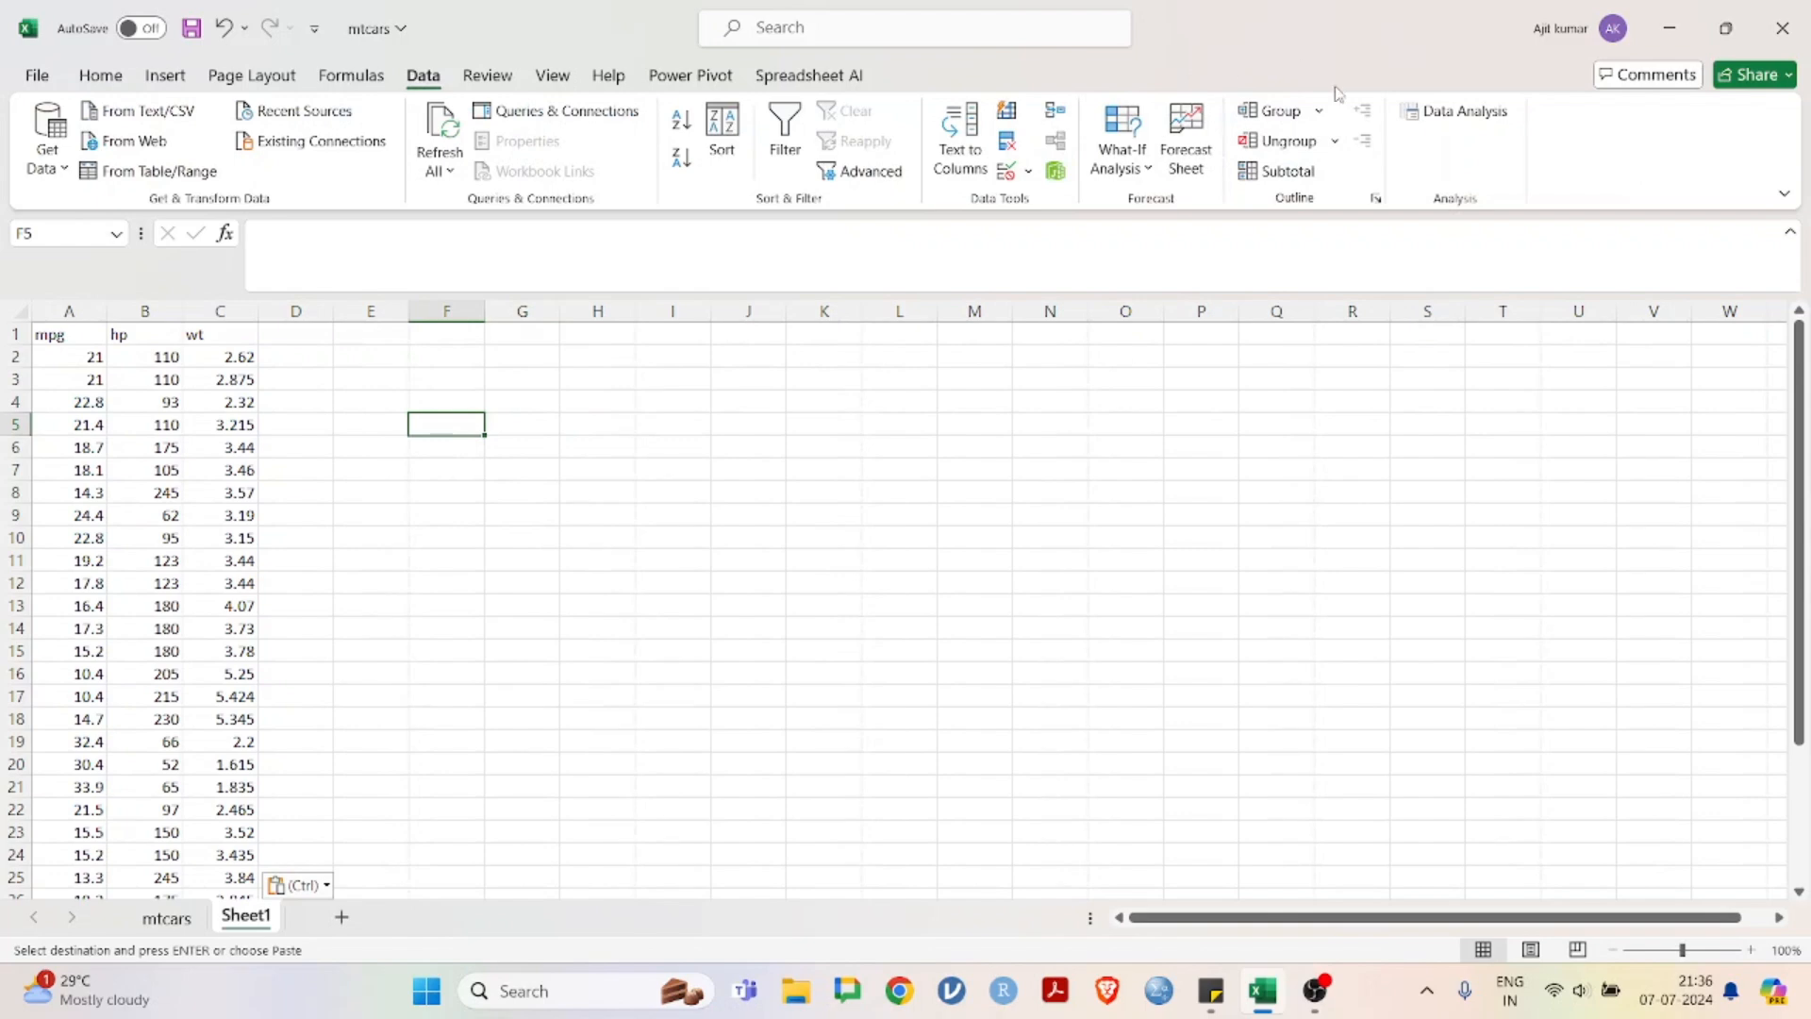
left_click(1460, 111)
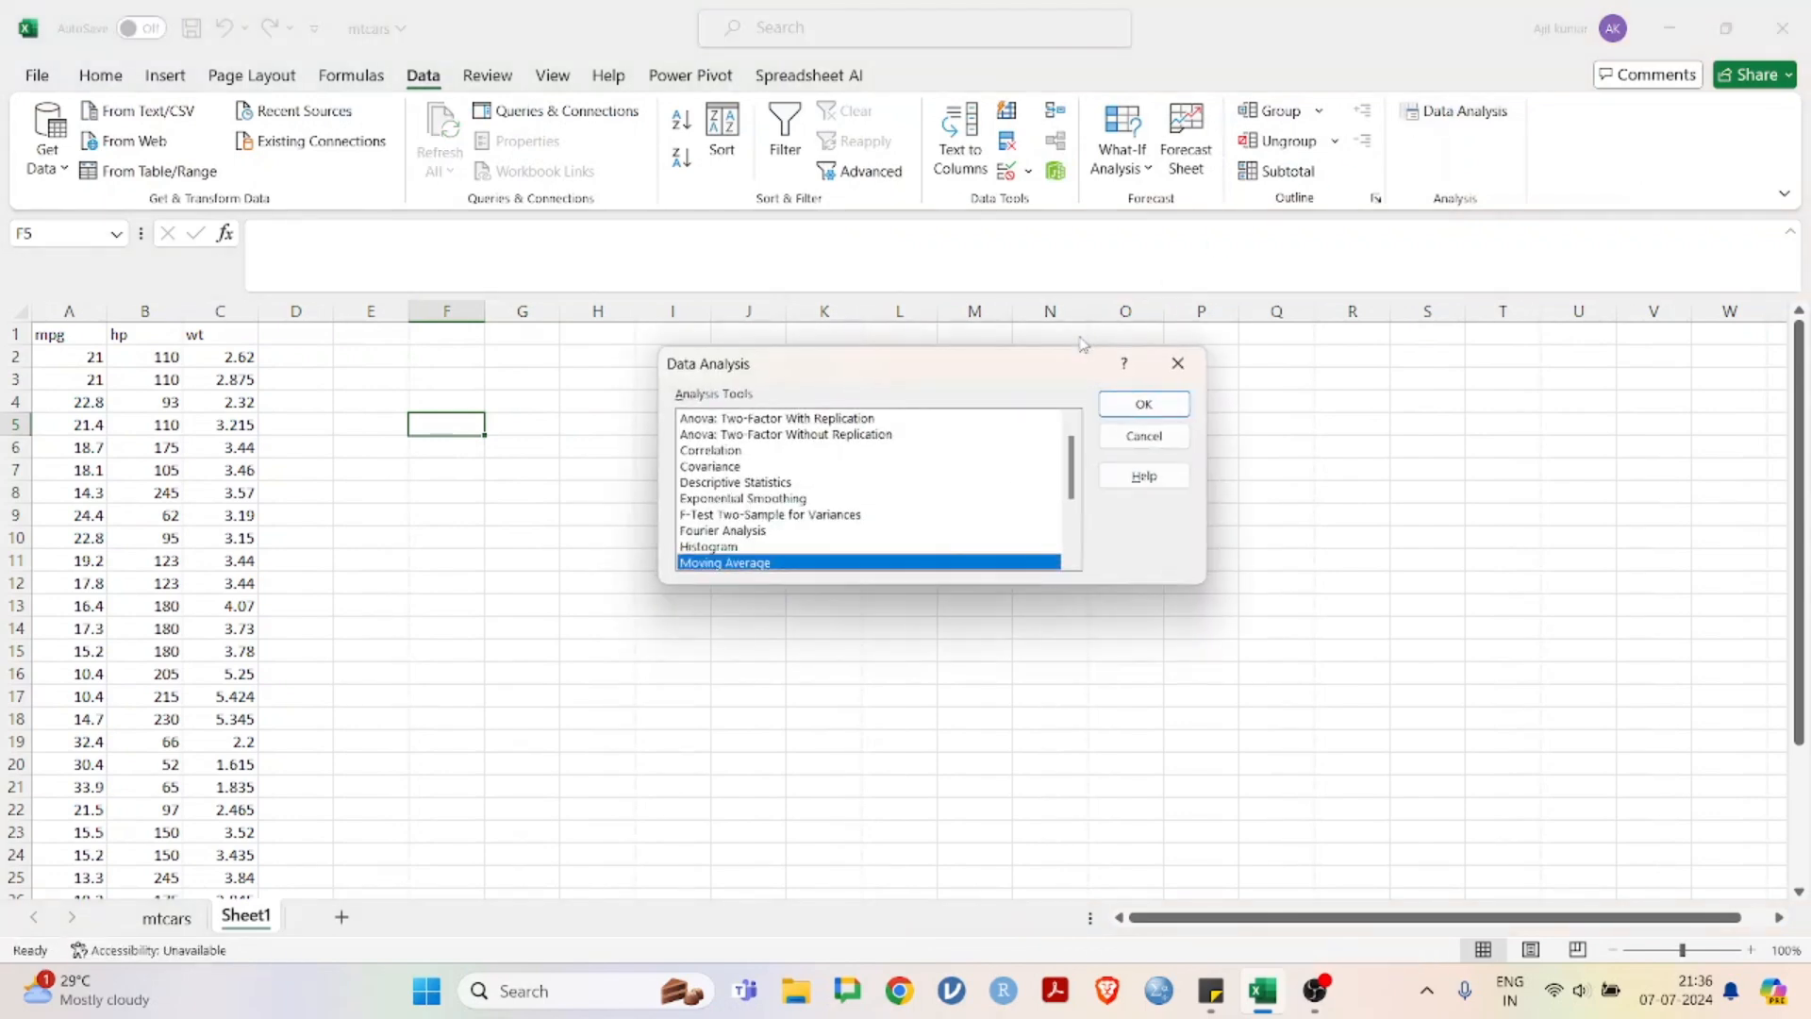
key("Down")
key("Down")
key("Down")
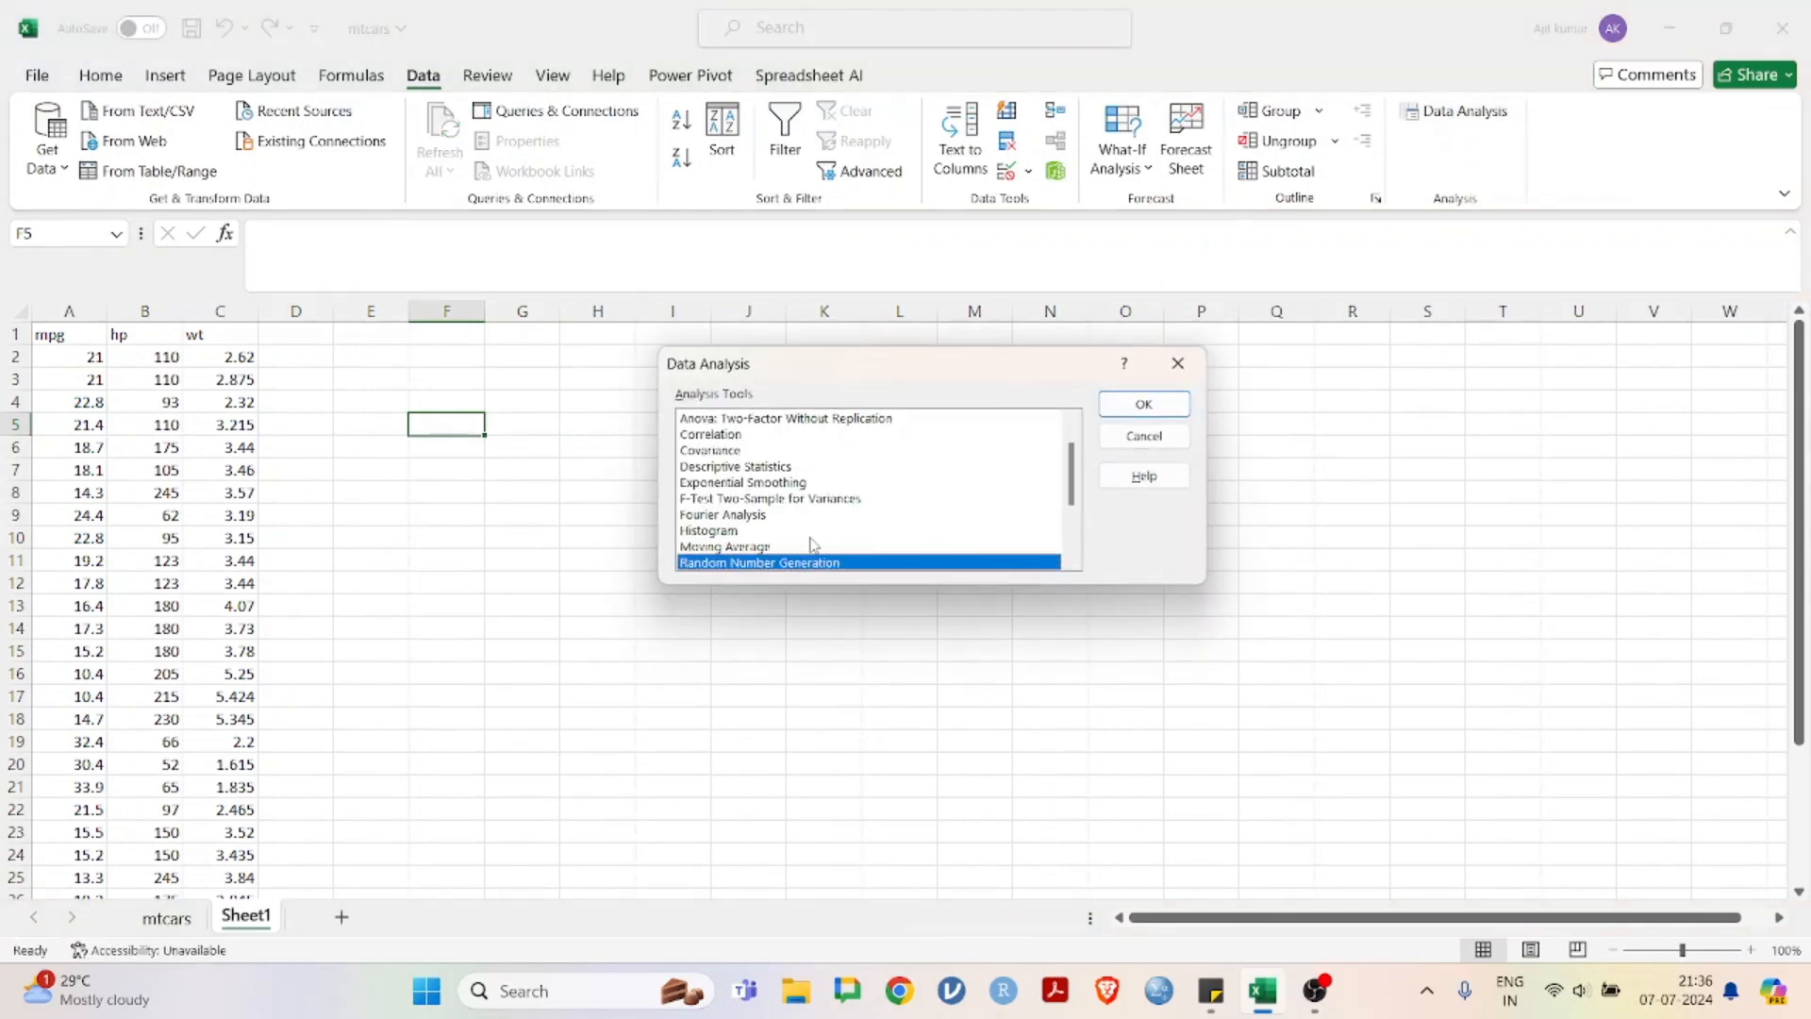
left_click(1150, 410)
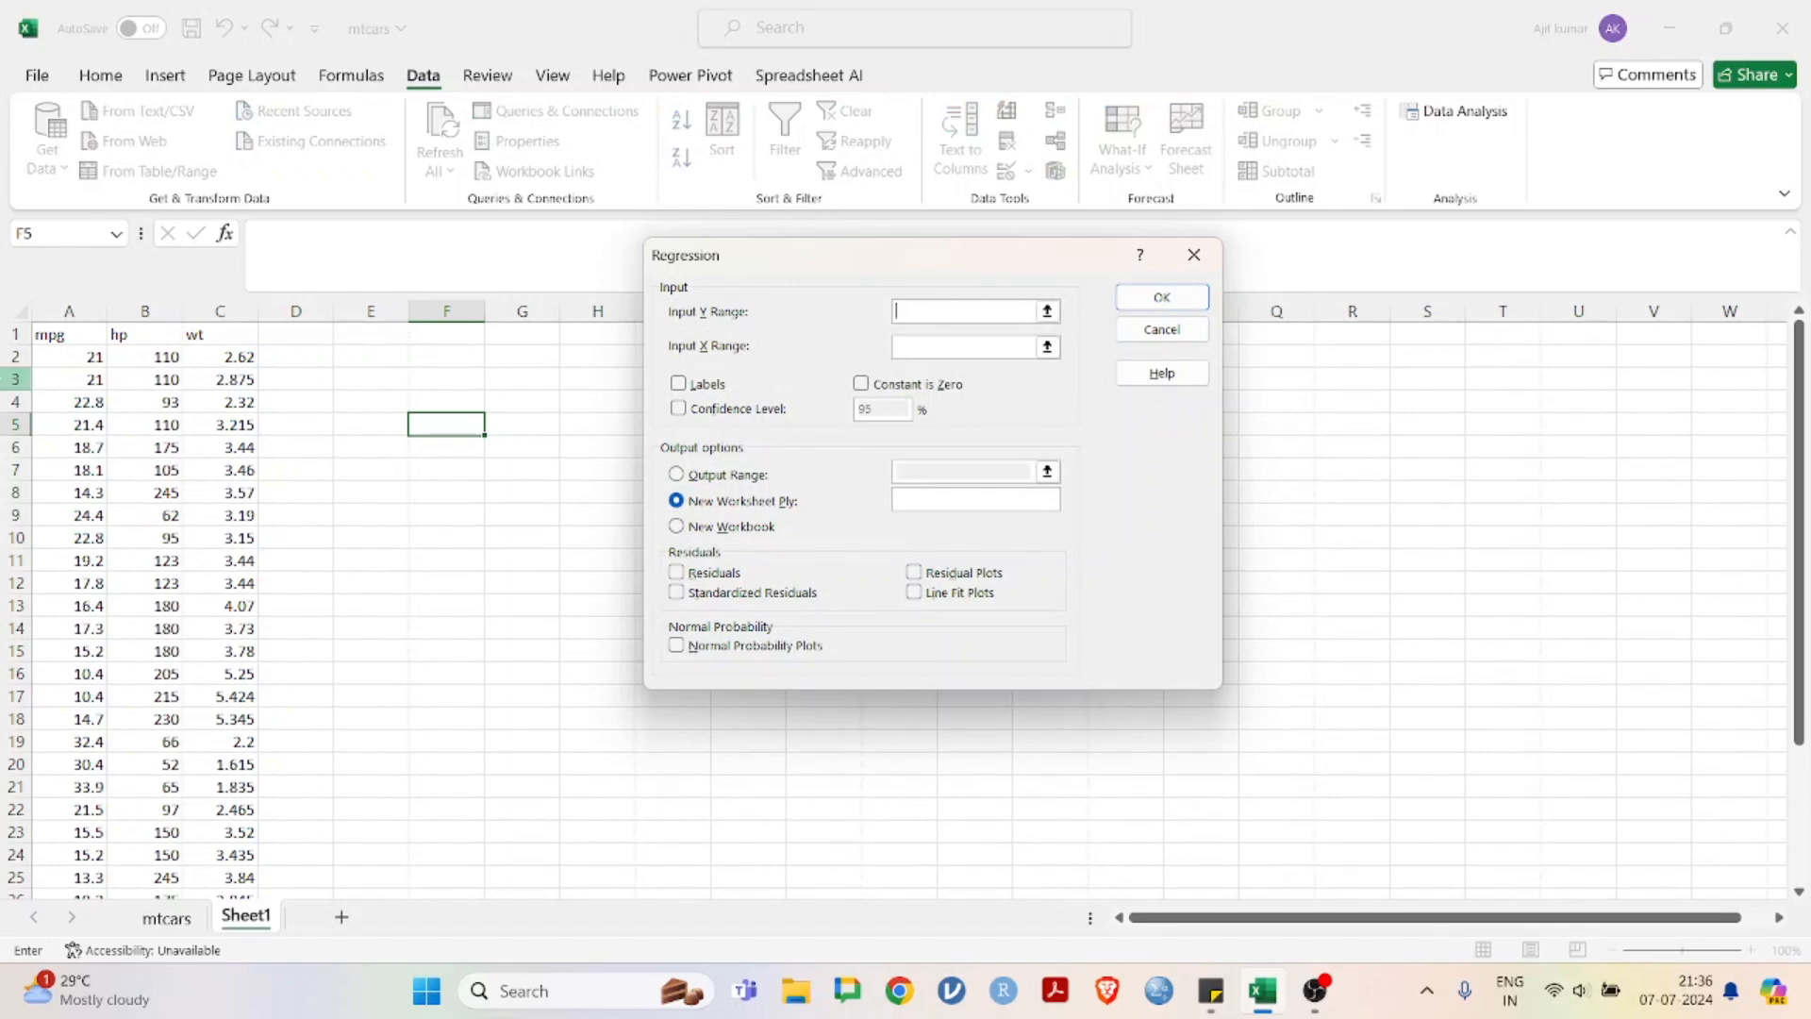
Step: Set the regression's Y range to the mpg column A1:A33 and its X range to the hp and wt columns B1:C33
left_click(64, 343)
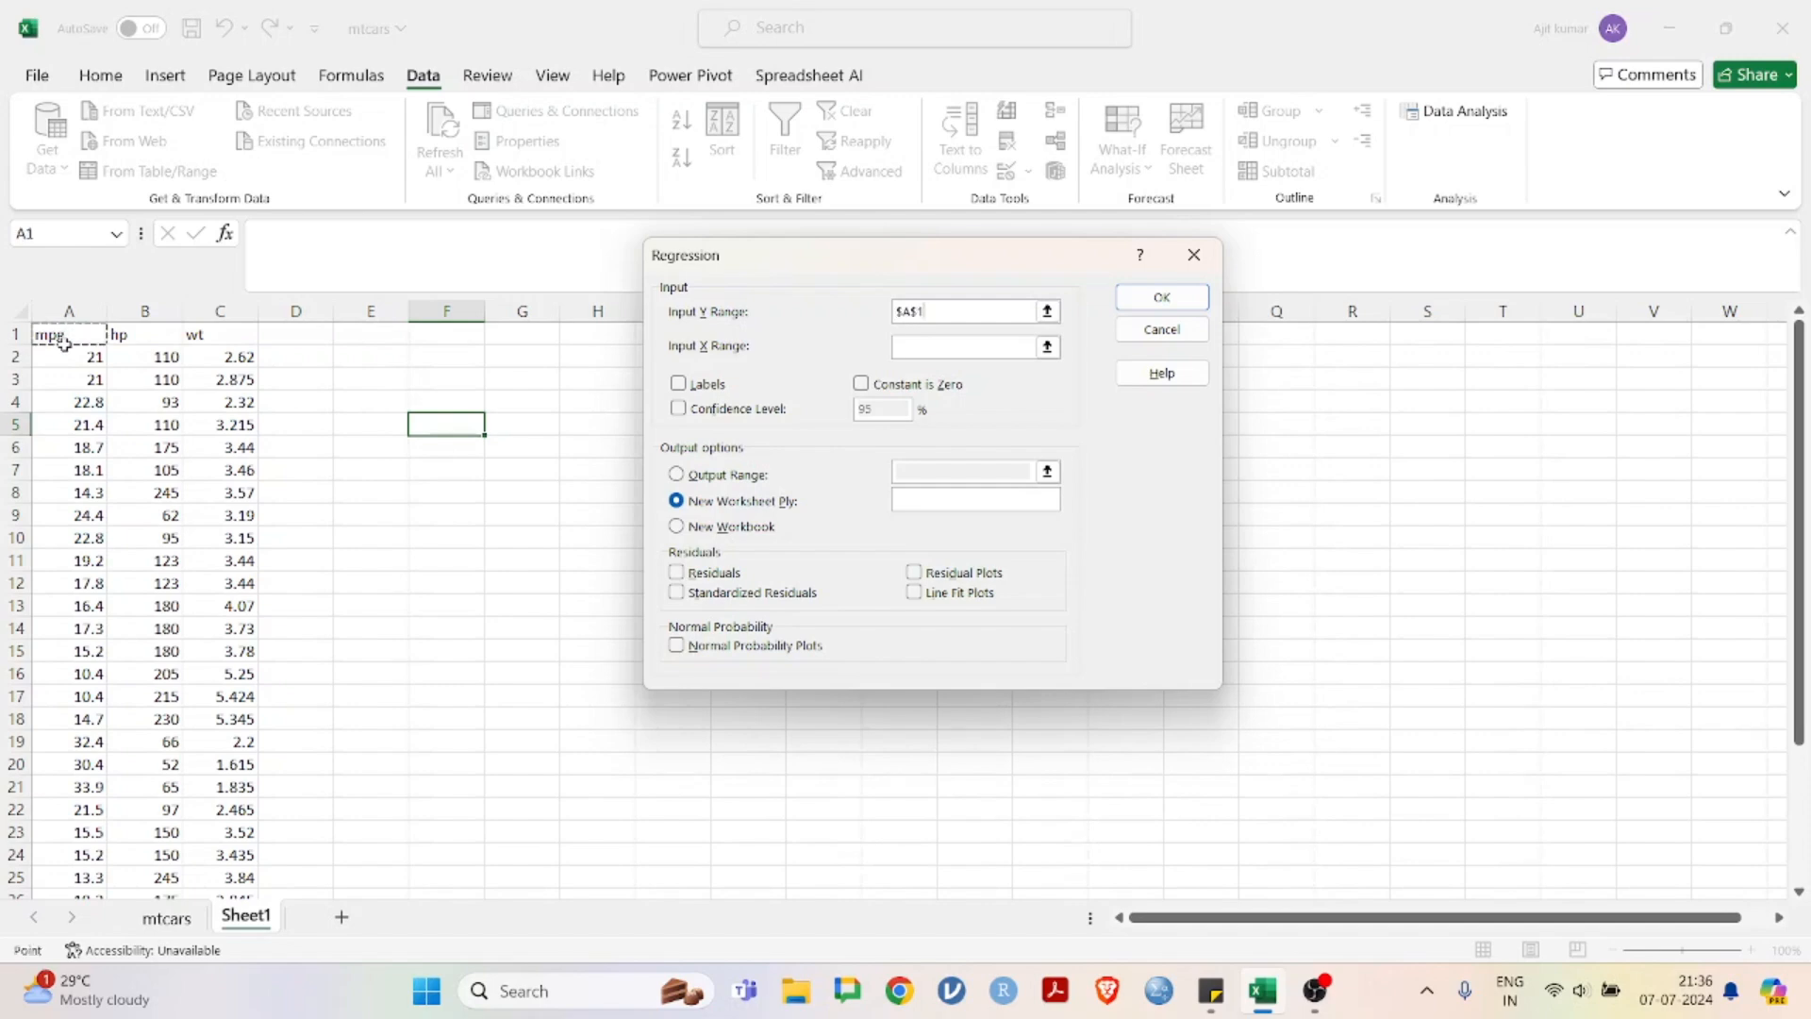
key("ctrl+shift+Down")
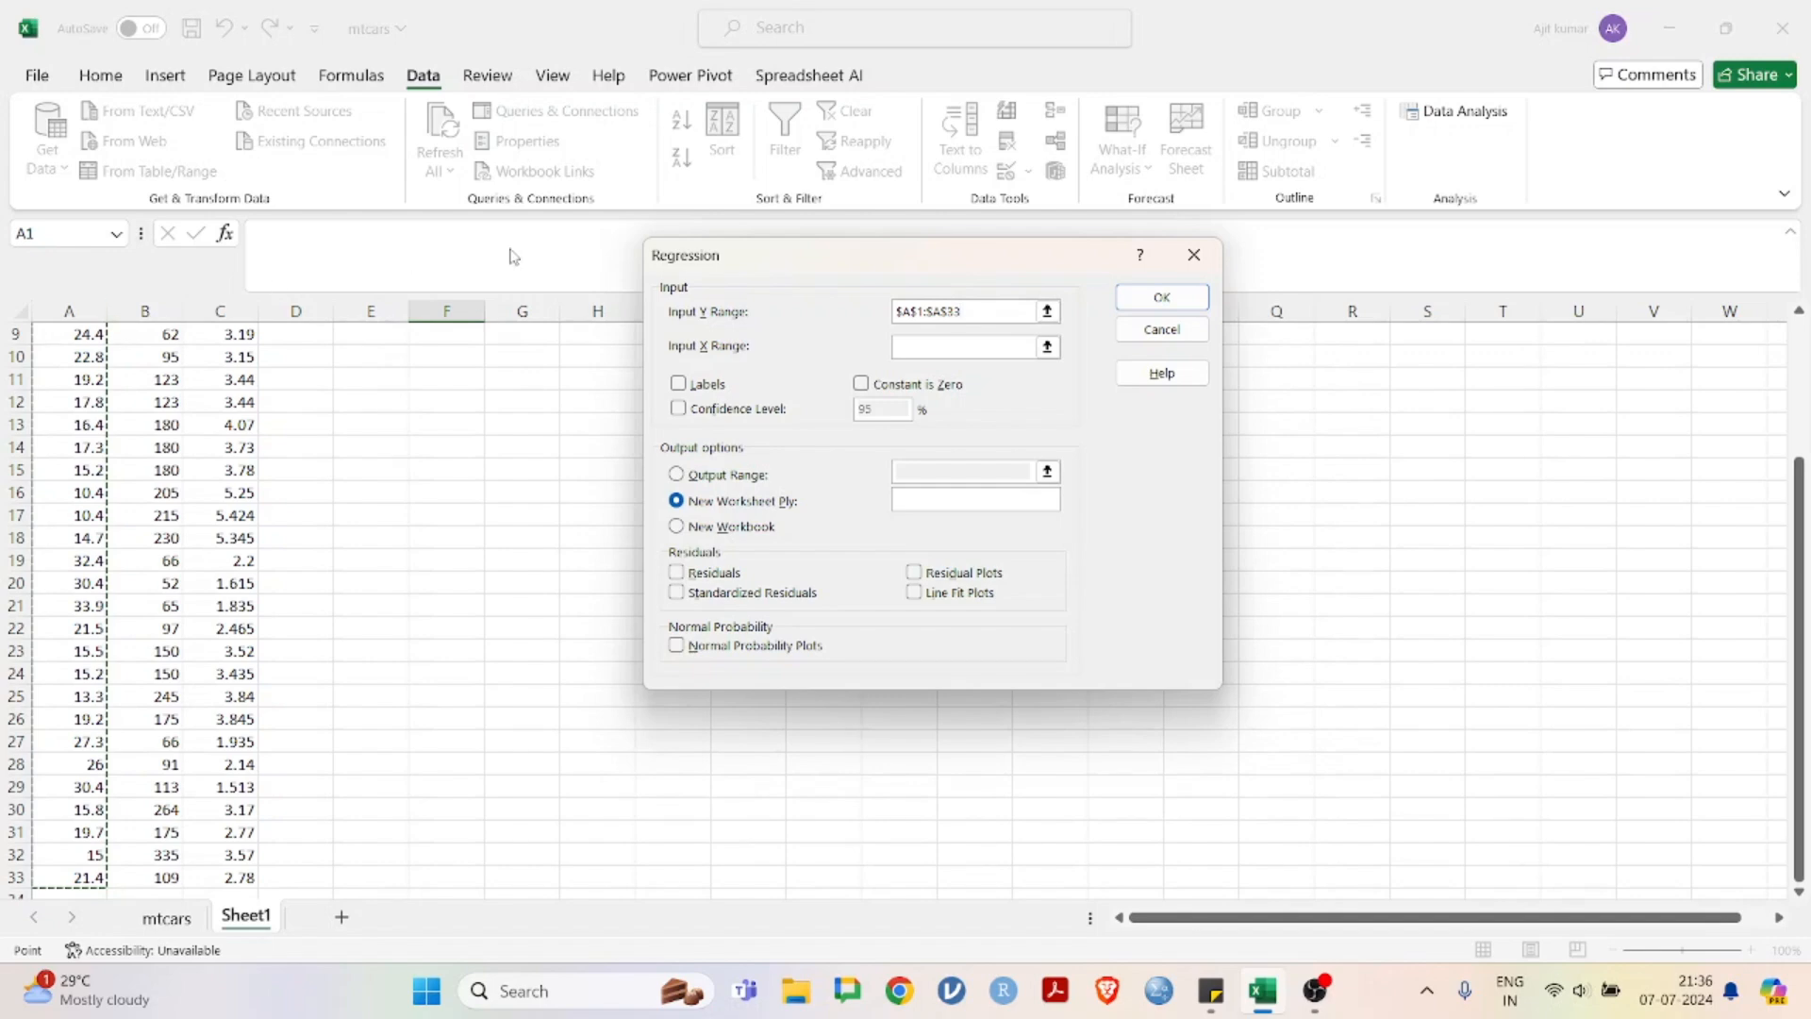
left_click(925, 343)
left_click(917, 321)
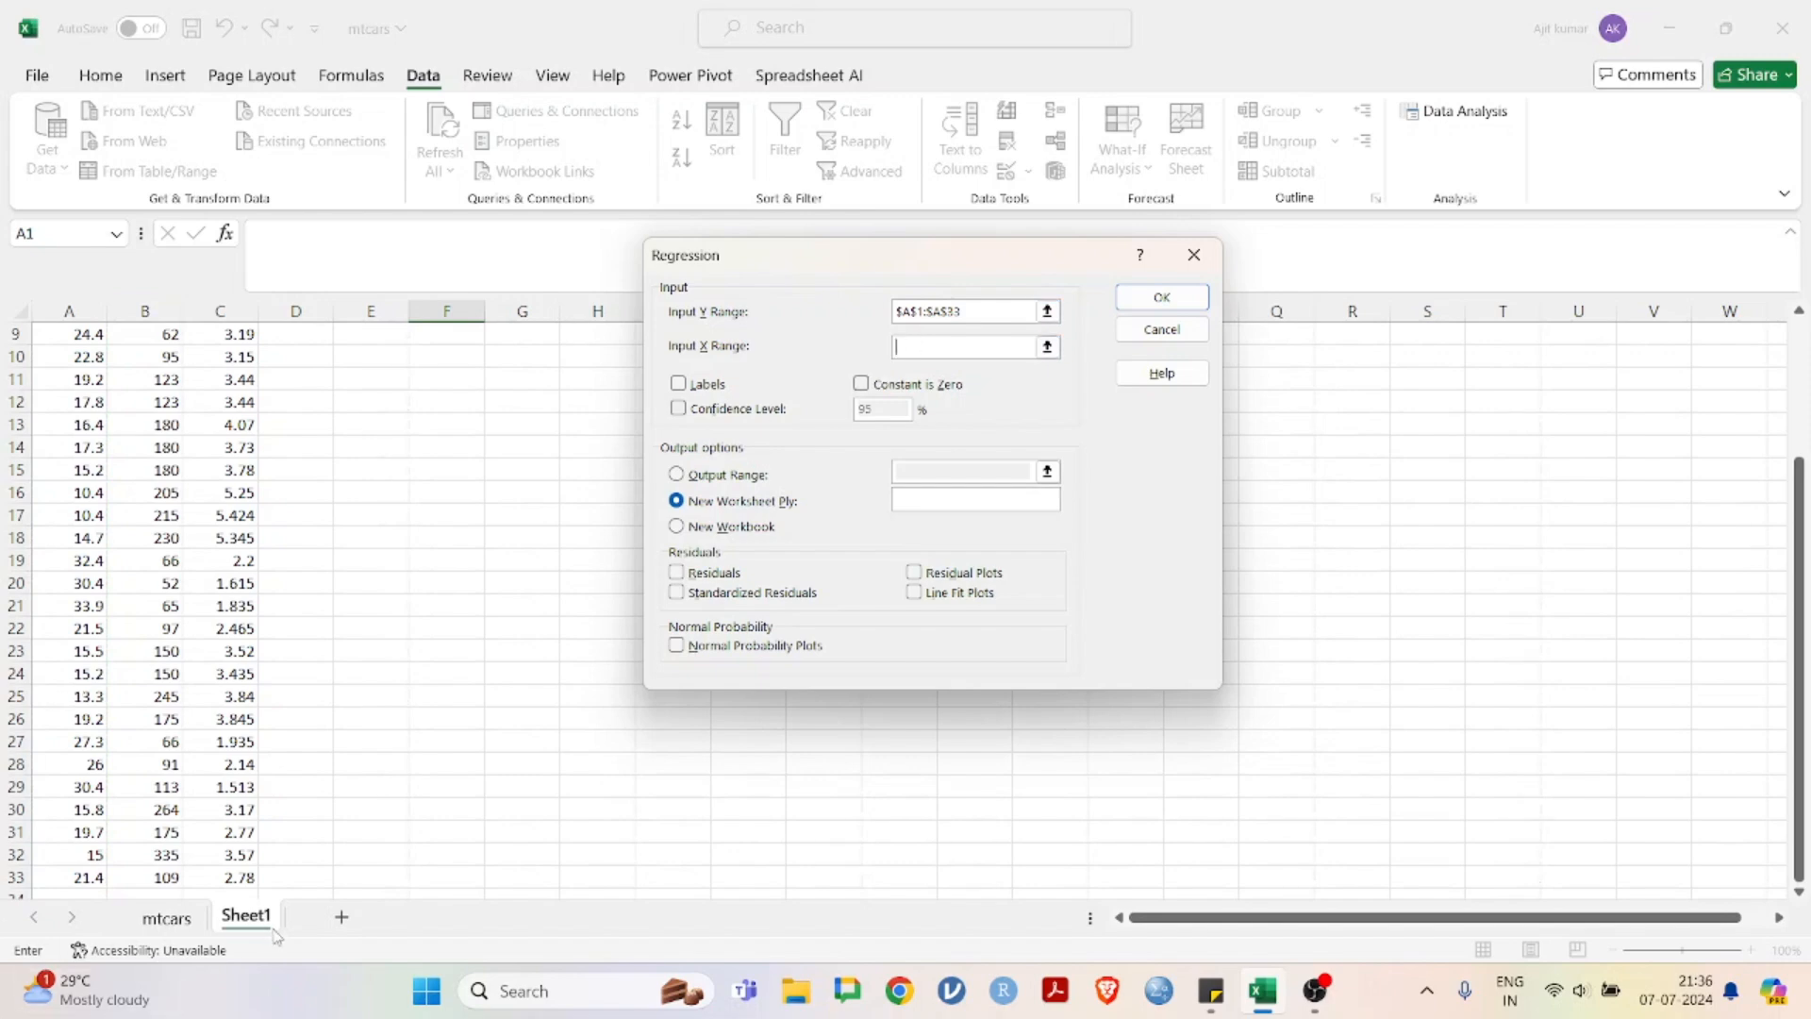
scroll(237, 859, "down", 2)
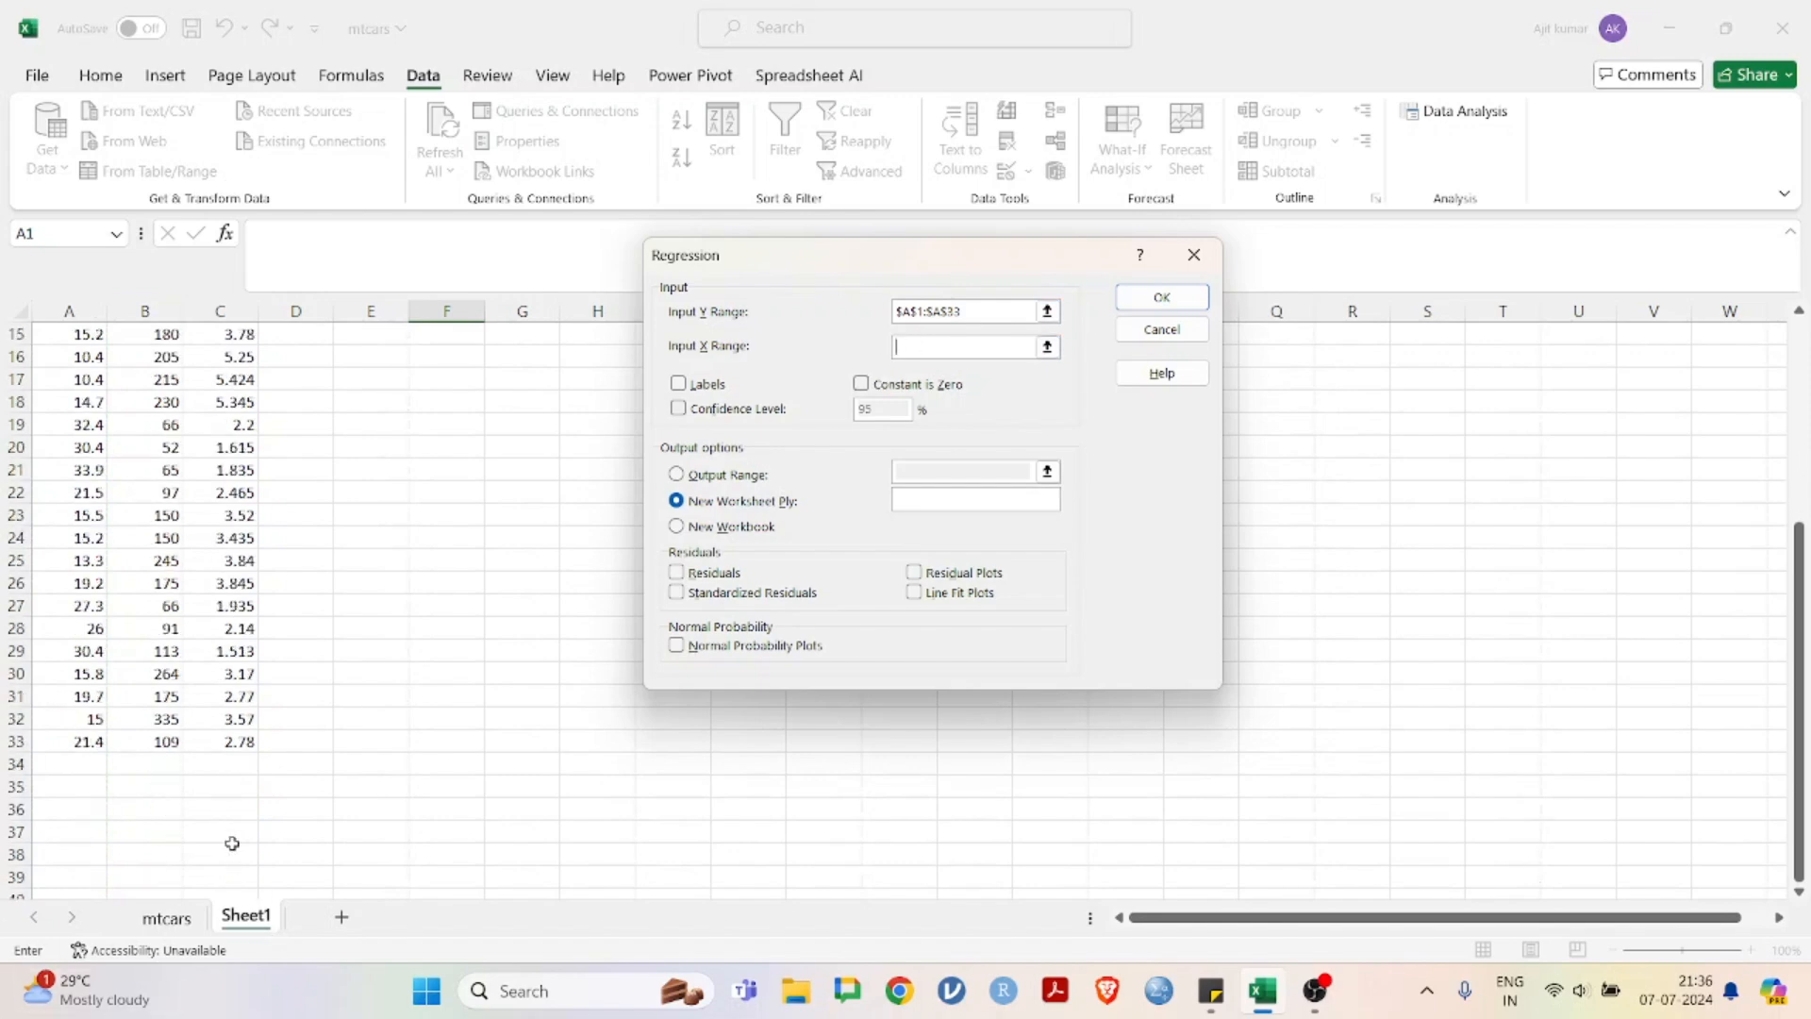
left_click(156, 746)
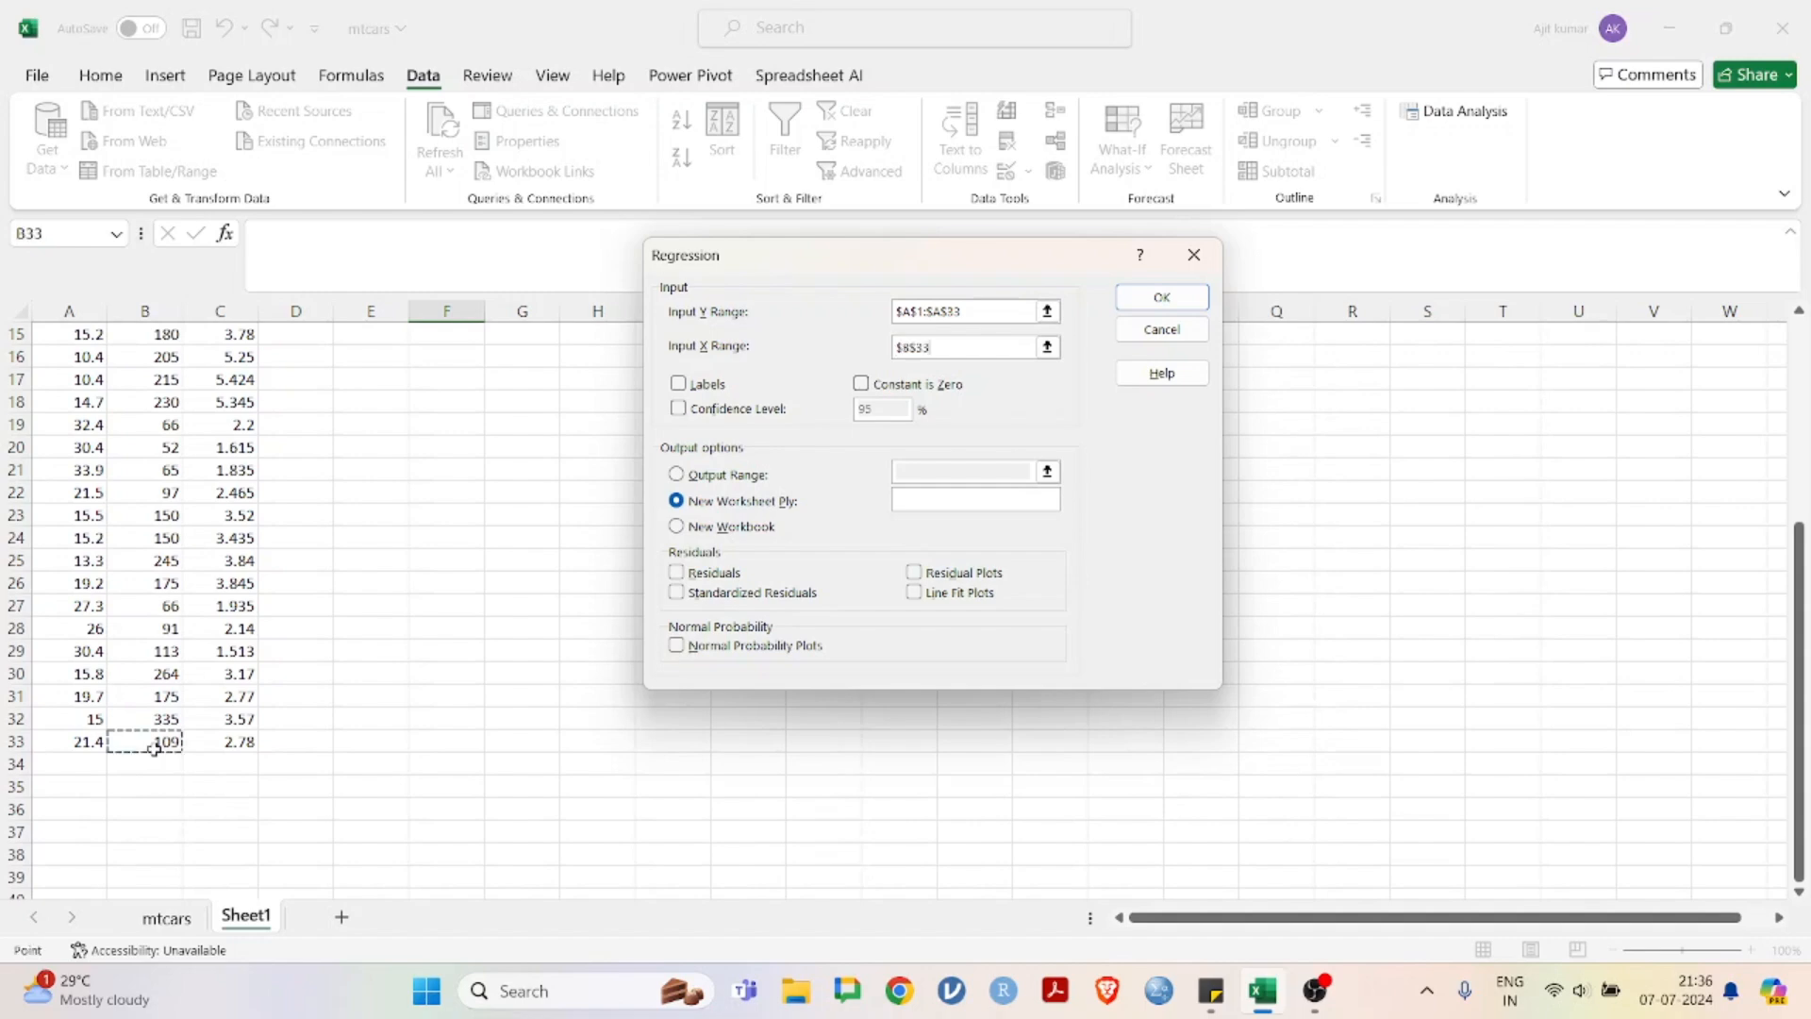
key("shift+Right")
key("ctrl+shift+Up")
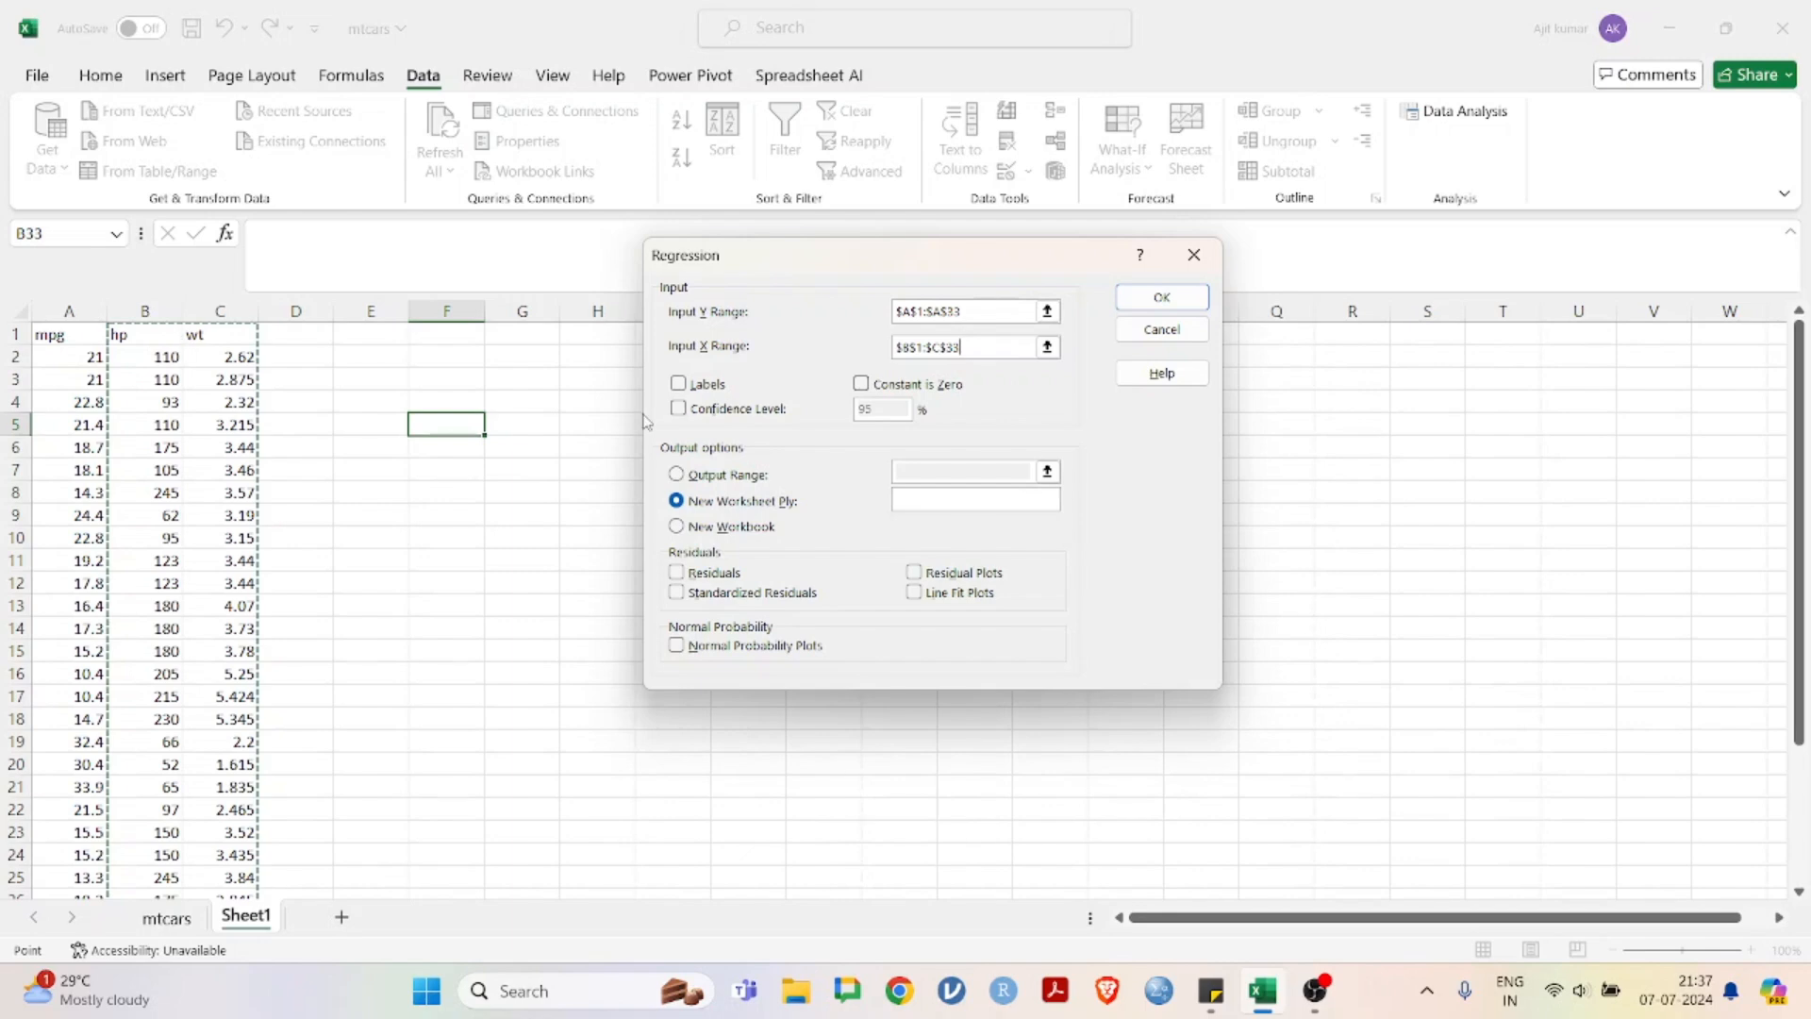
Step: Enable Labels, set the output range to cell G2, and run the regression
left_click(678, 385)
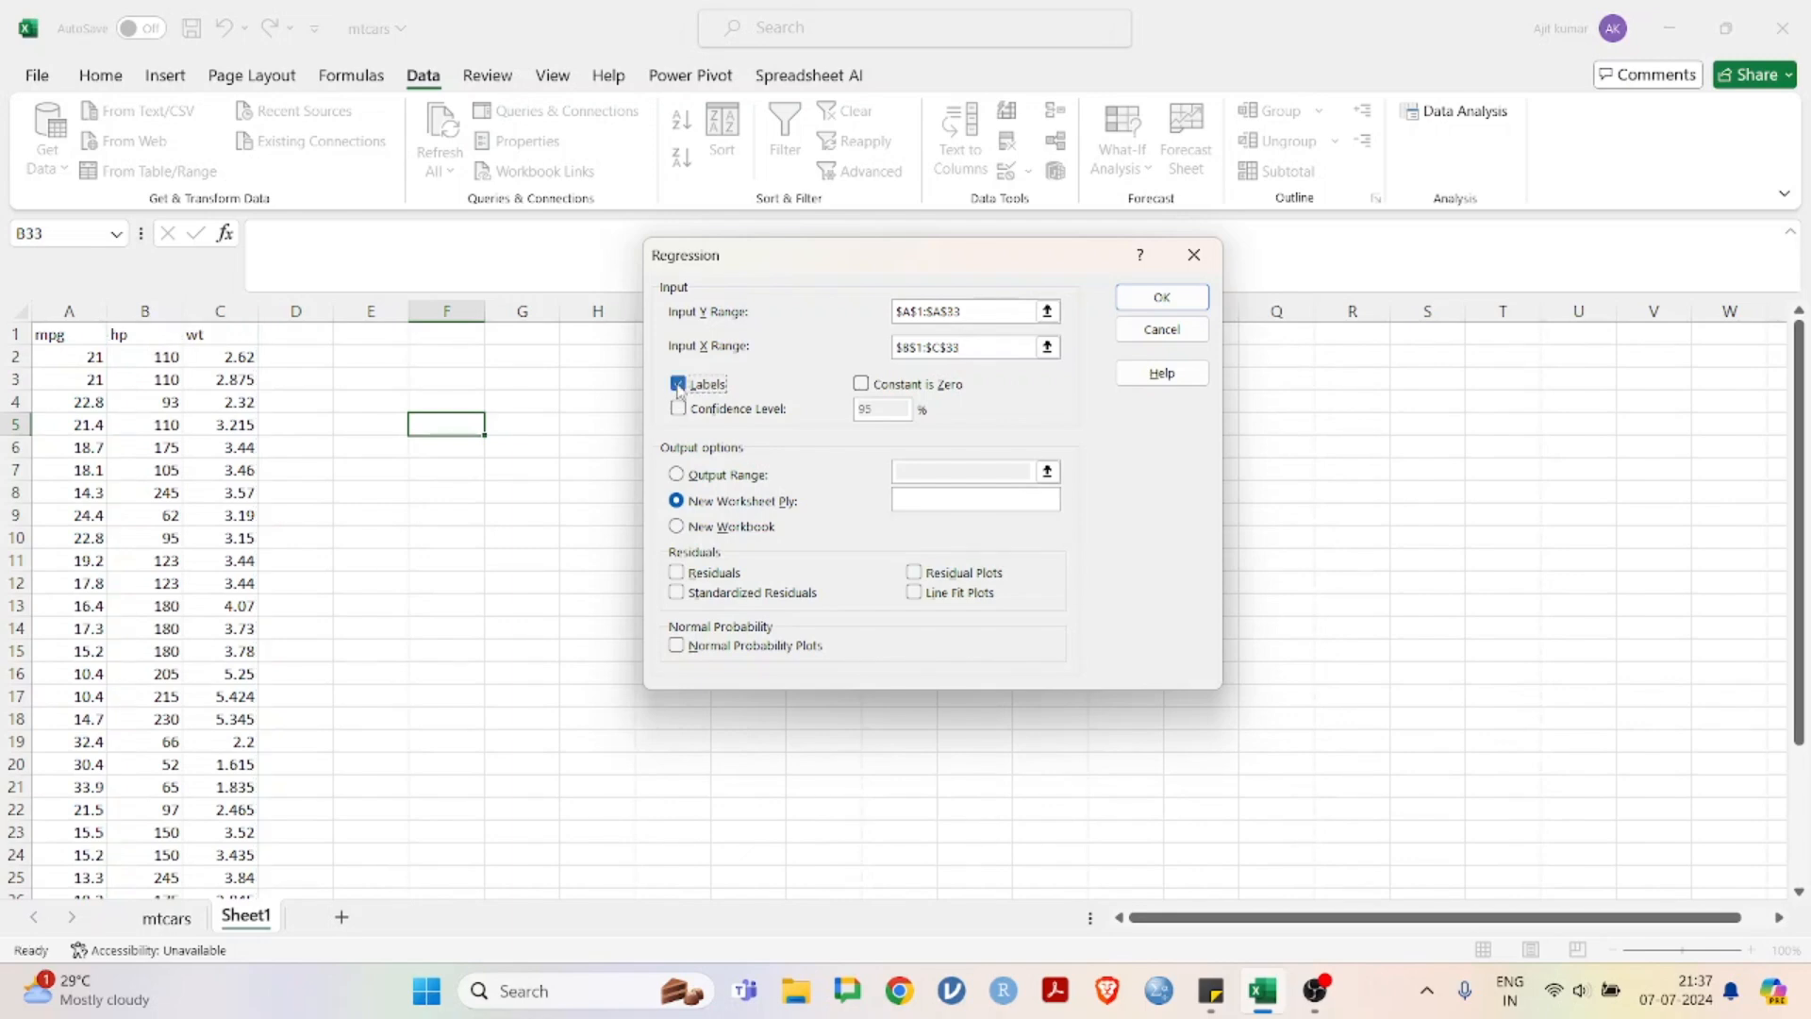
left_click(722, 476)
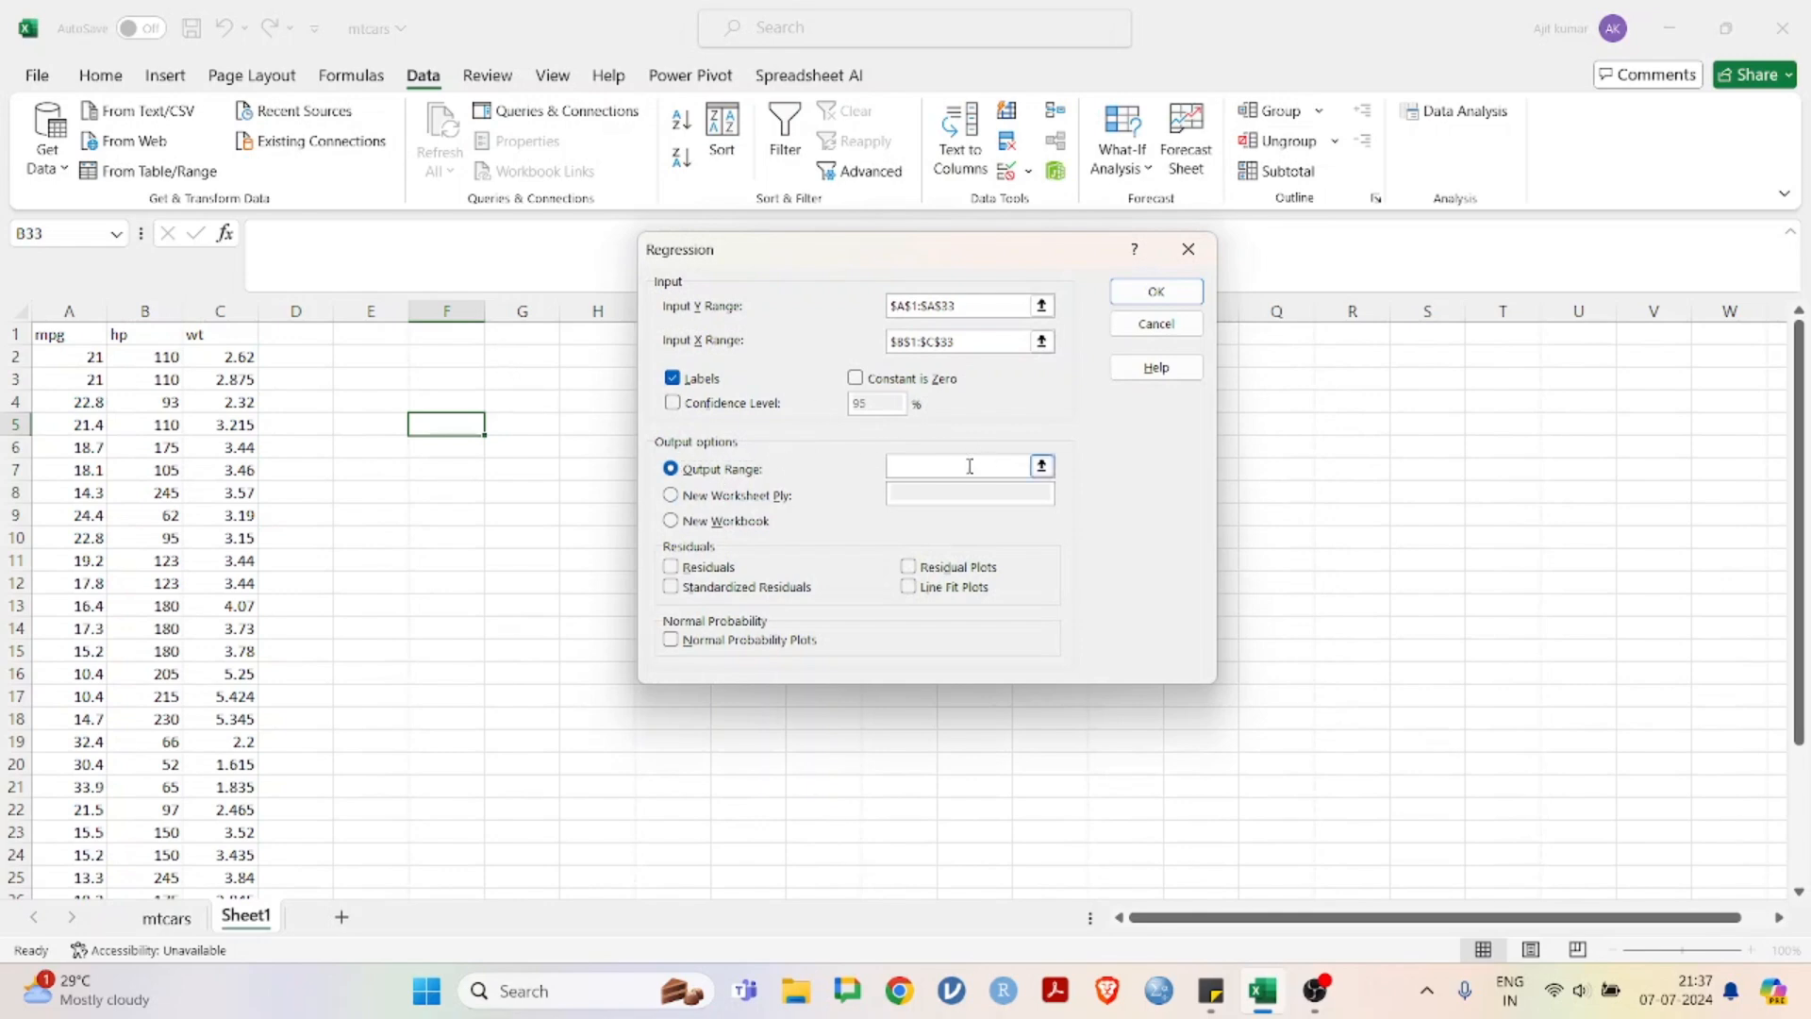
left_click(534, 367)
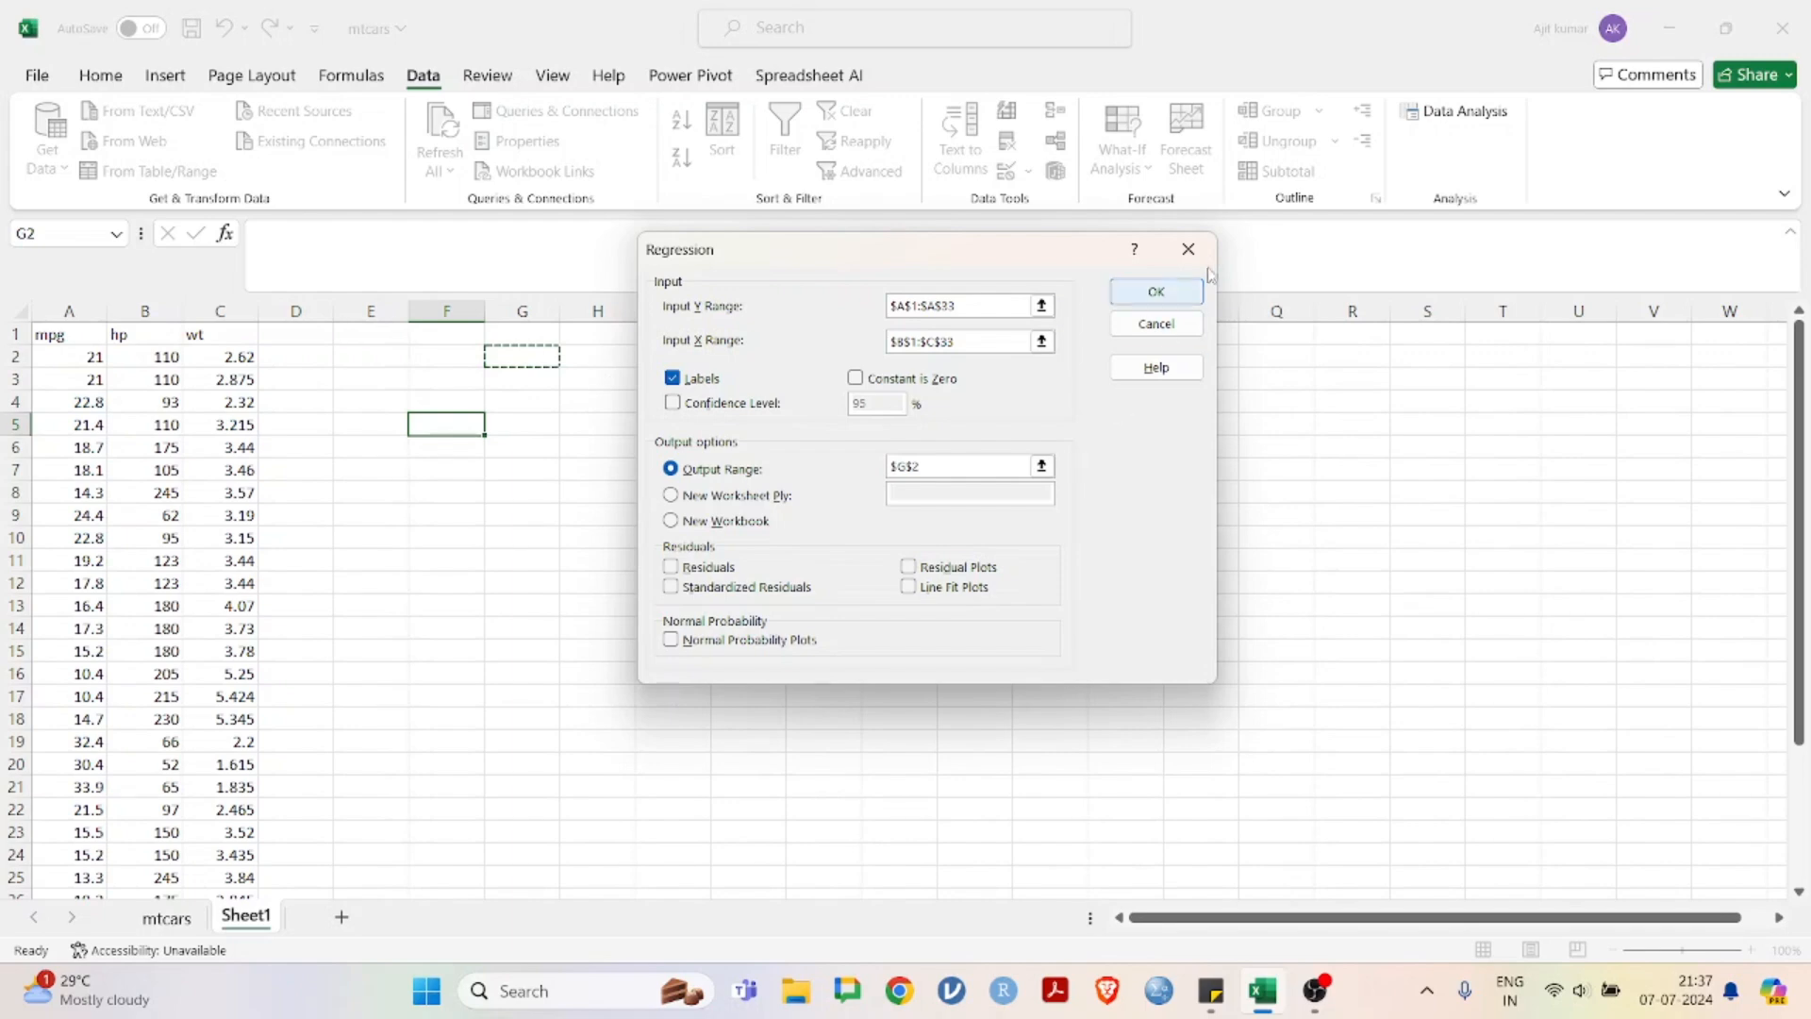
left_click(1191, 301)
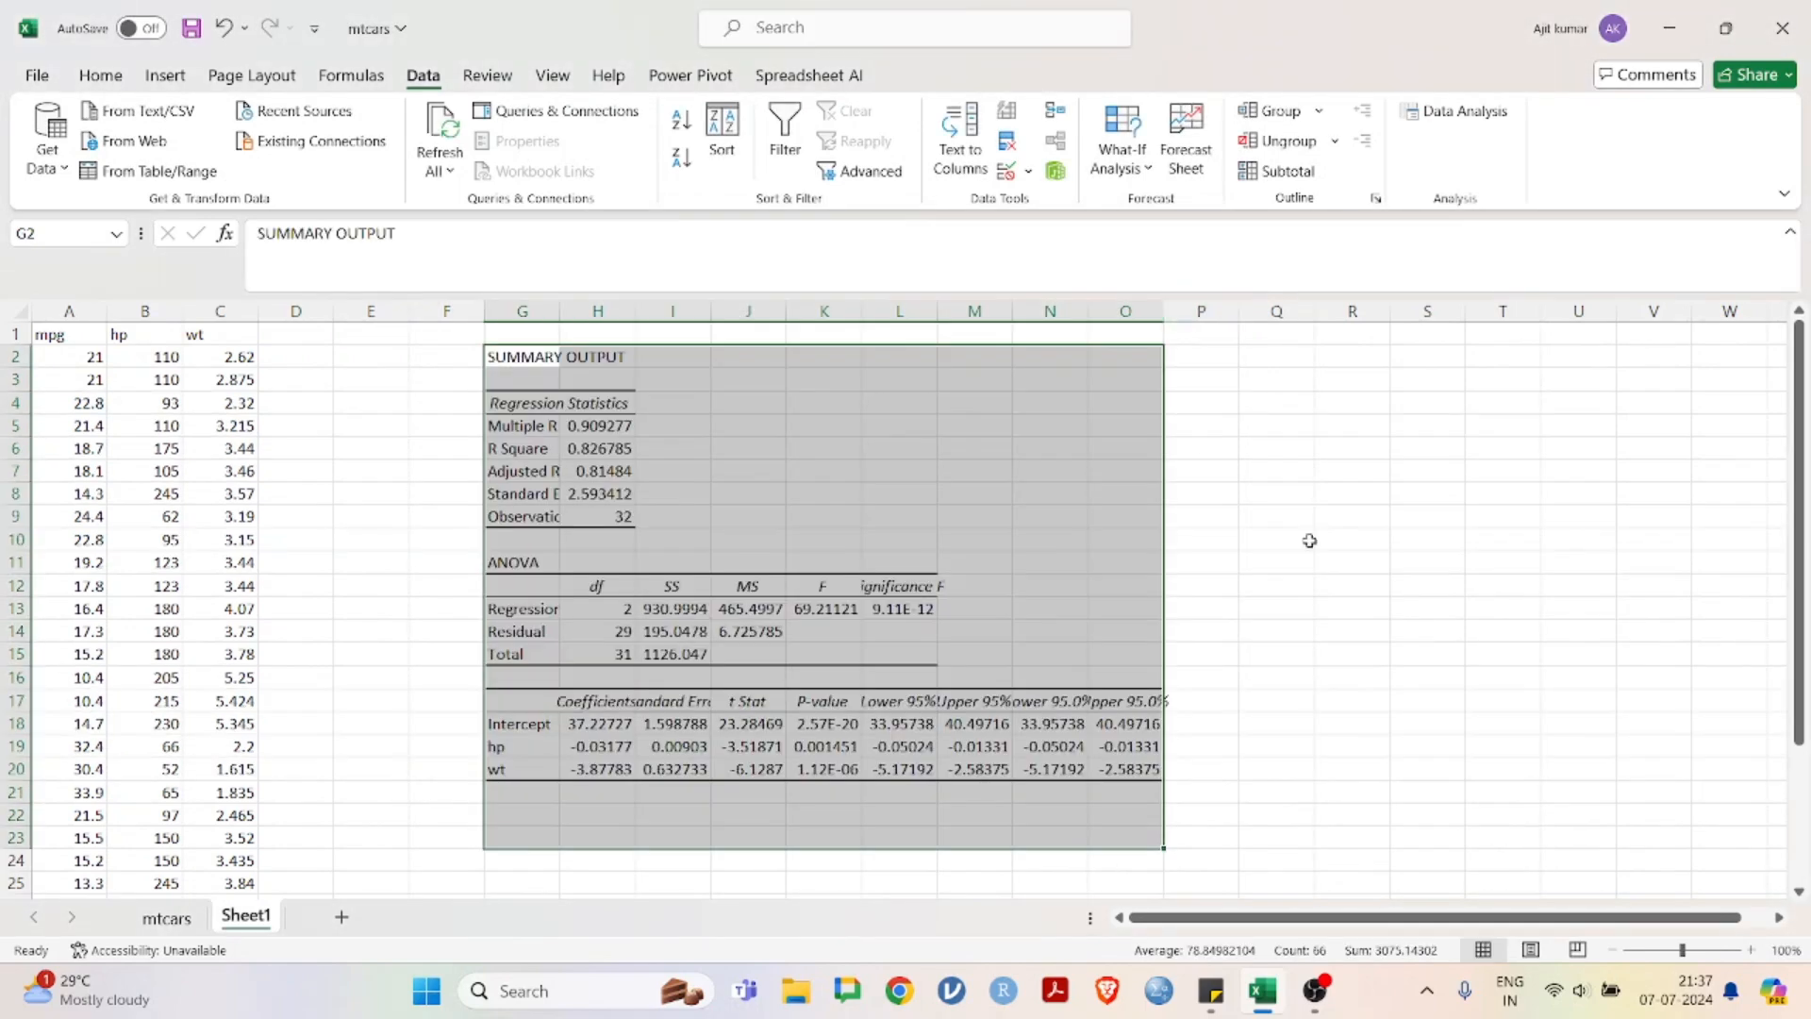
left_click(1348, 535)
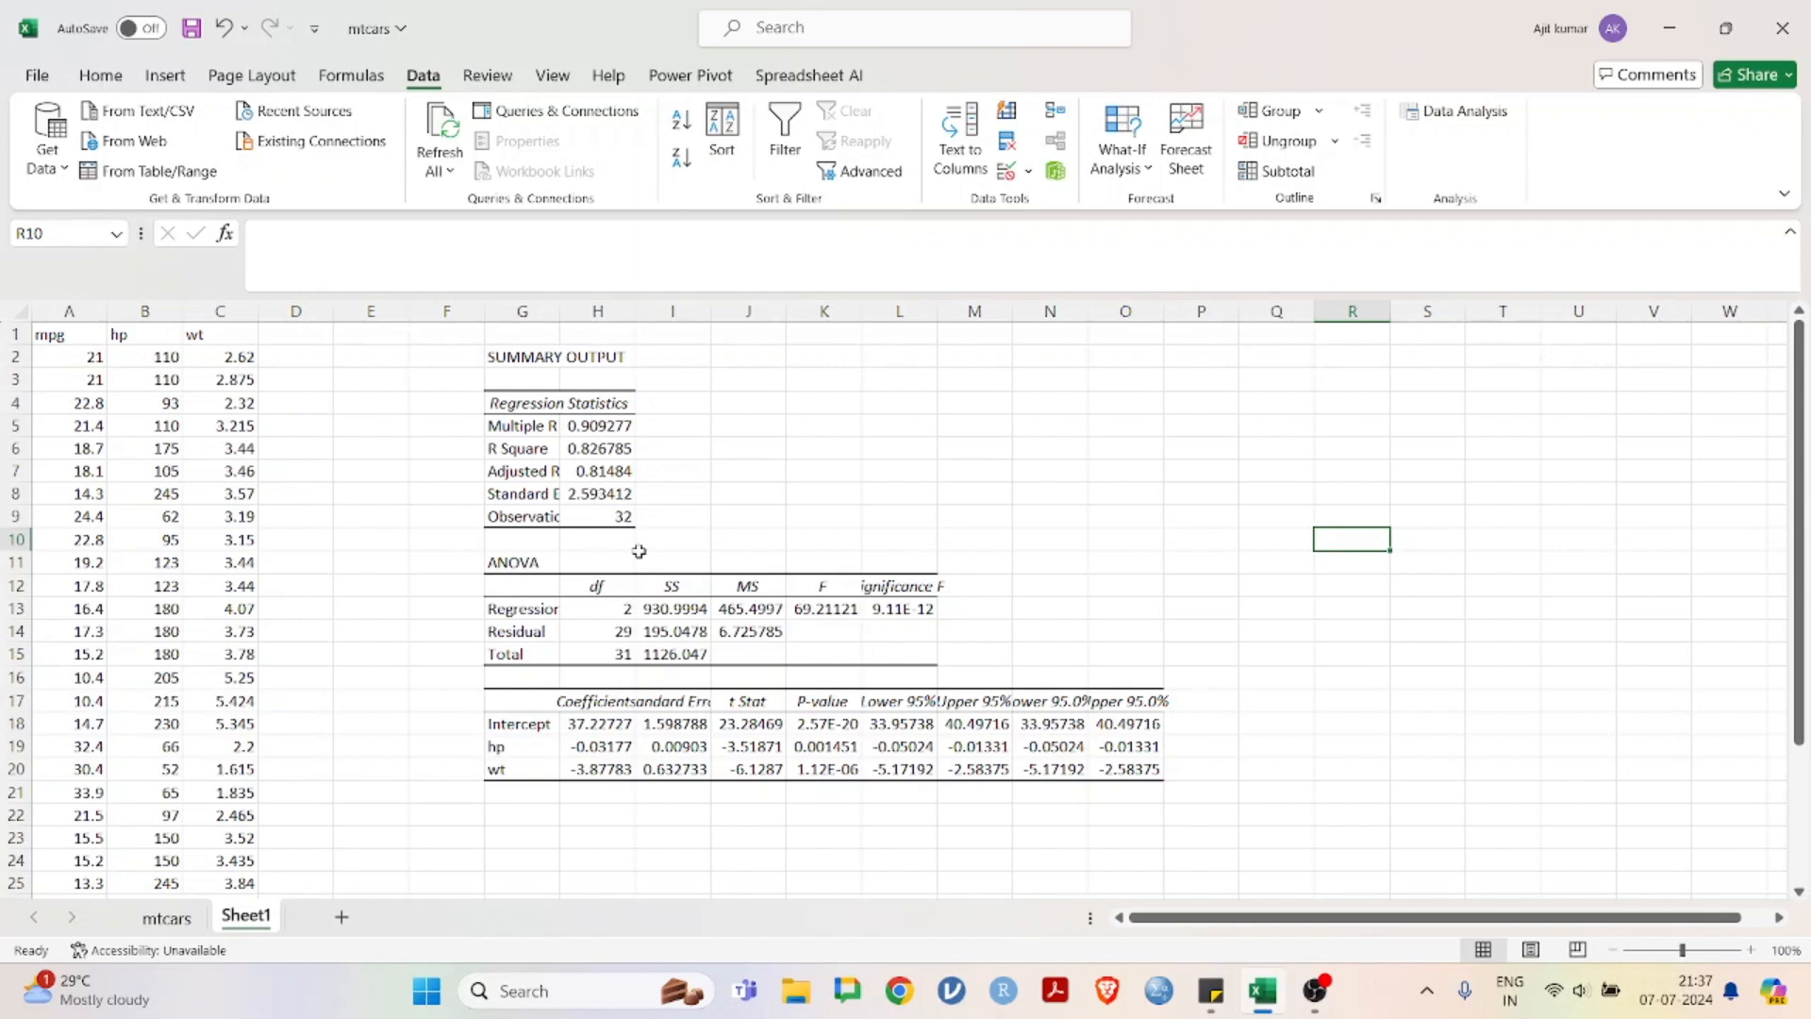
Step: Note the R square beside the regression statistics by entering 82 in K5 and the label "R sq" in J5
scroll(638, 551, "up", 2, "ctrl")
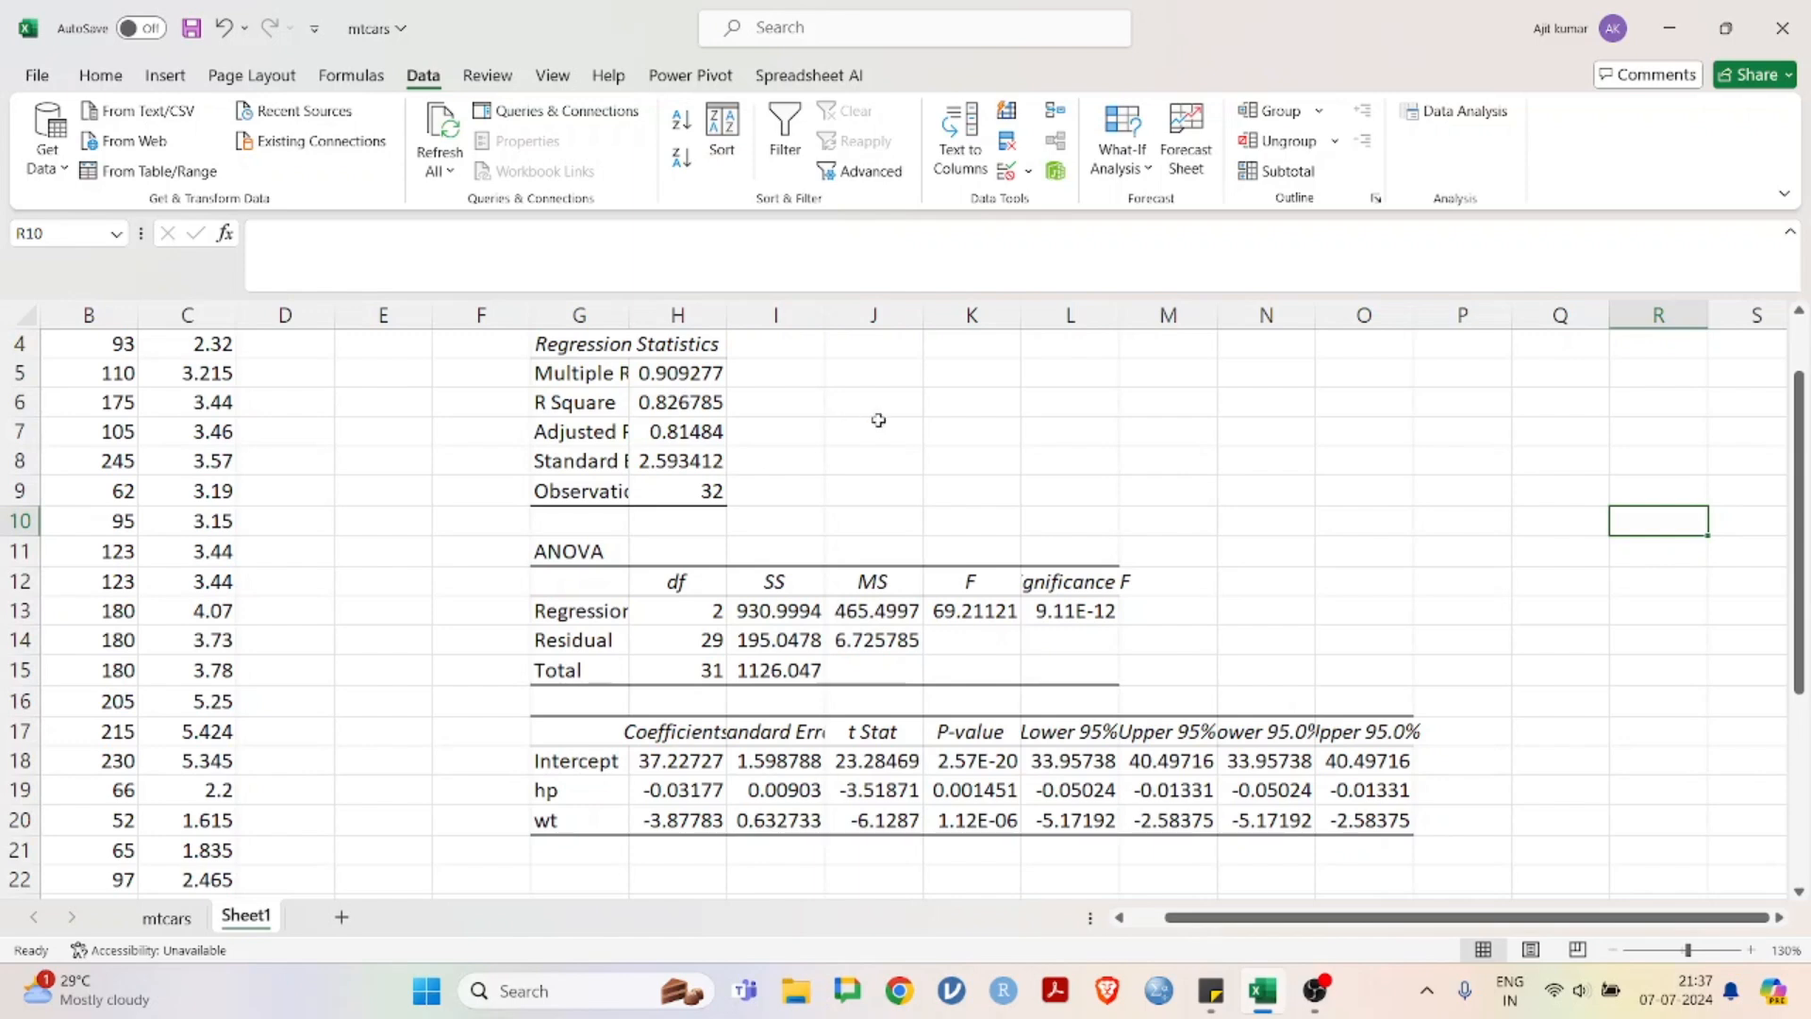
left_click(970, 375)
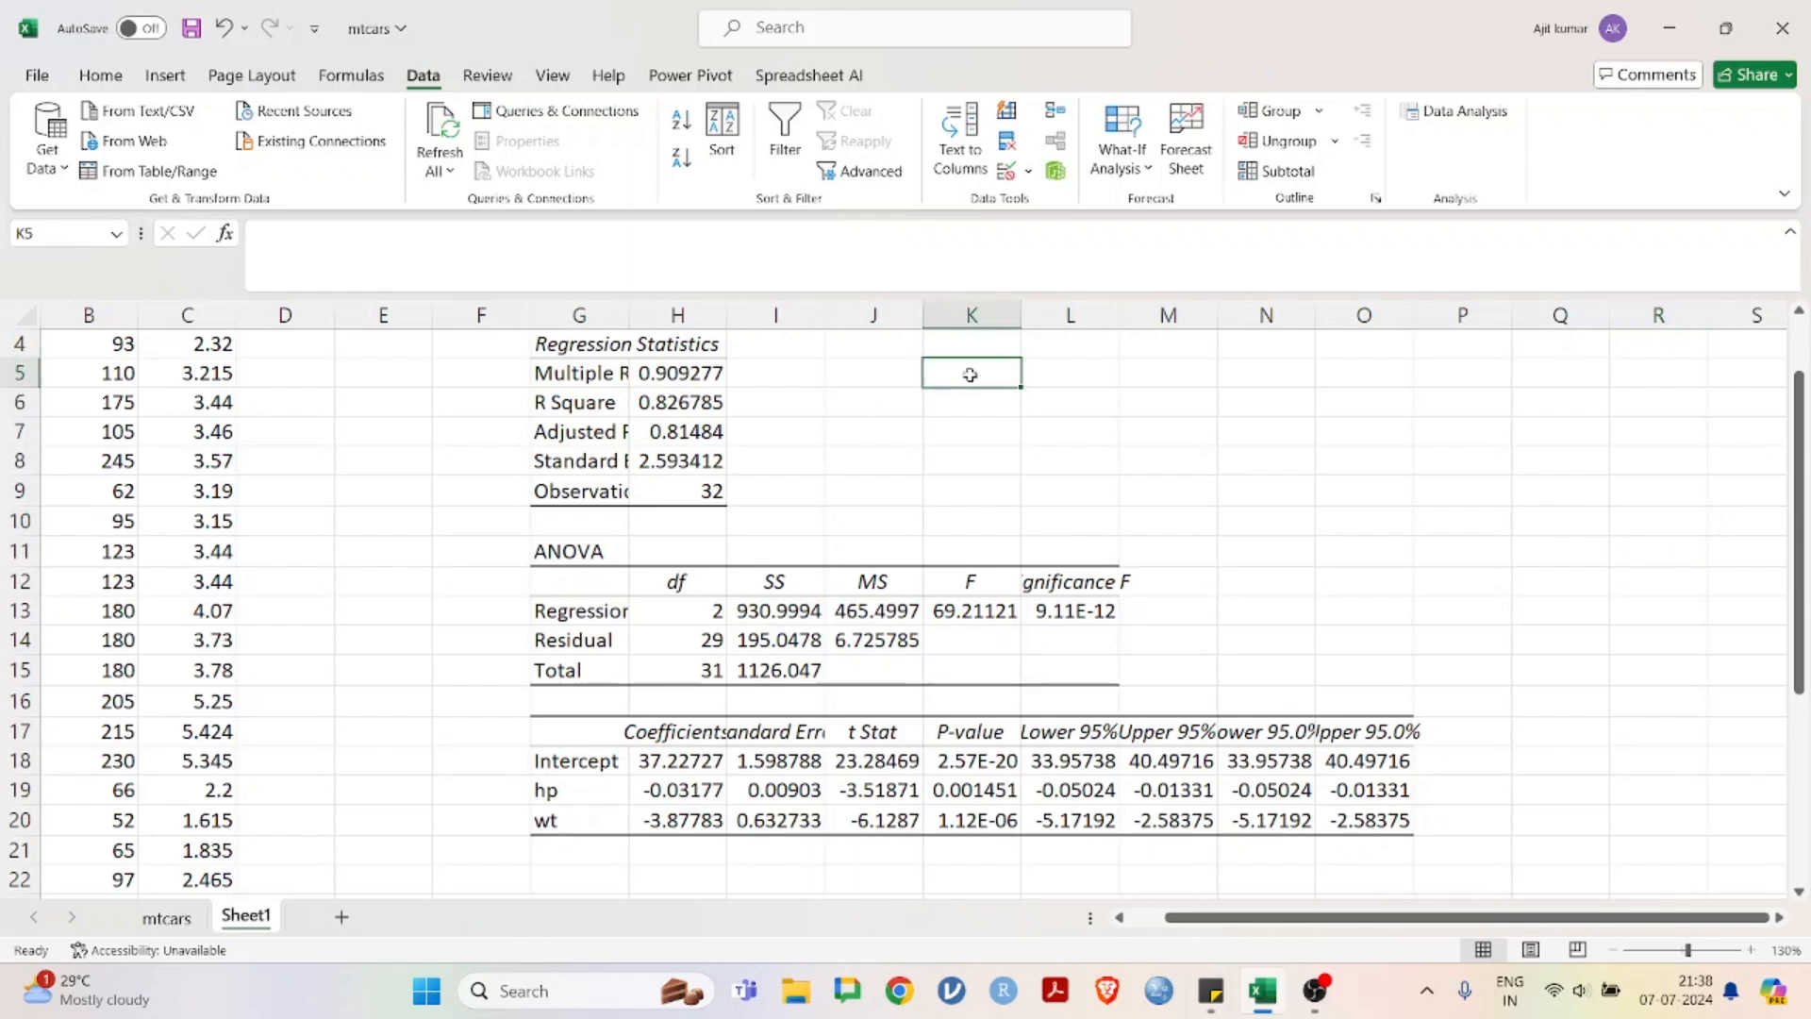
type("82")
key("Left")
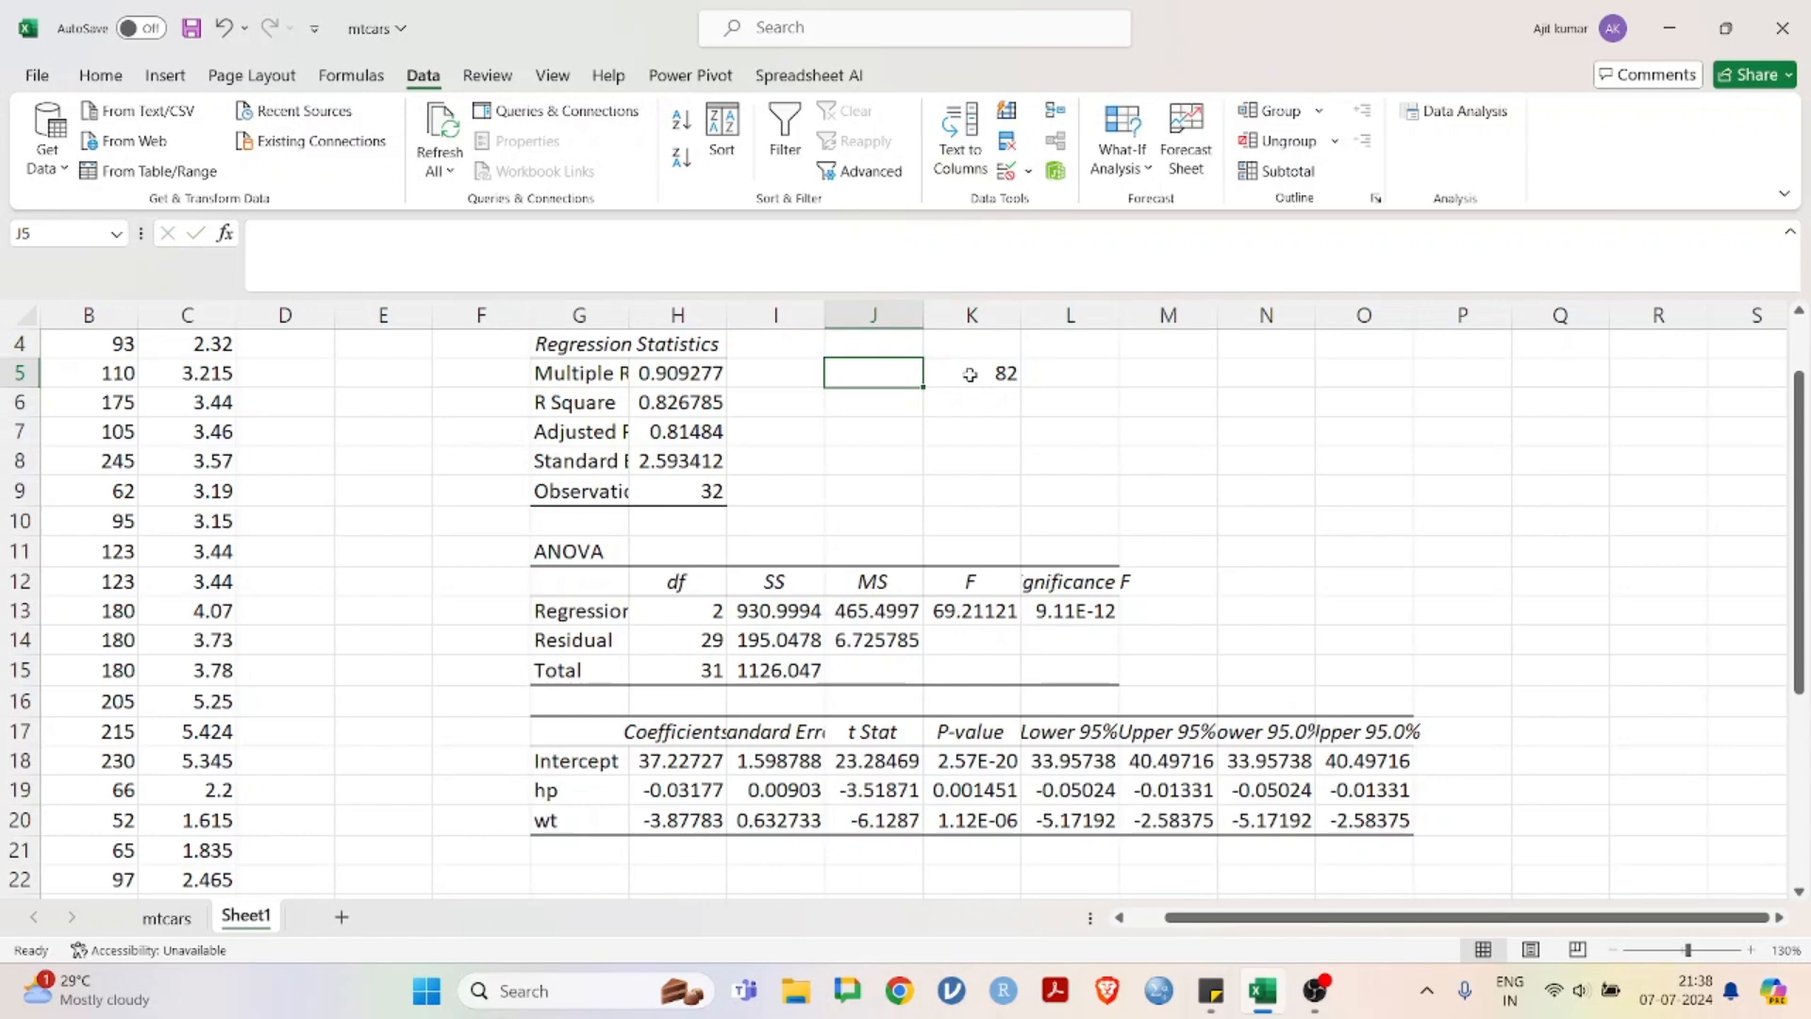
type("R sq")
left_click(970, 404)
Step: Review the dependent variable mpg and the predictors hp and wt in the source data
scroll(123, 422, "up", 1)
scroll(123, 422, "left", 1)
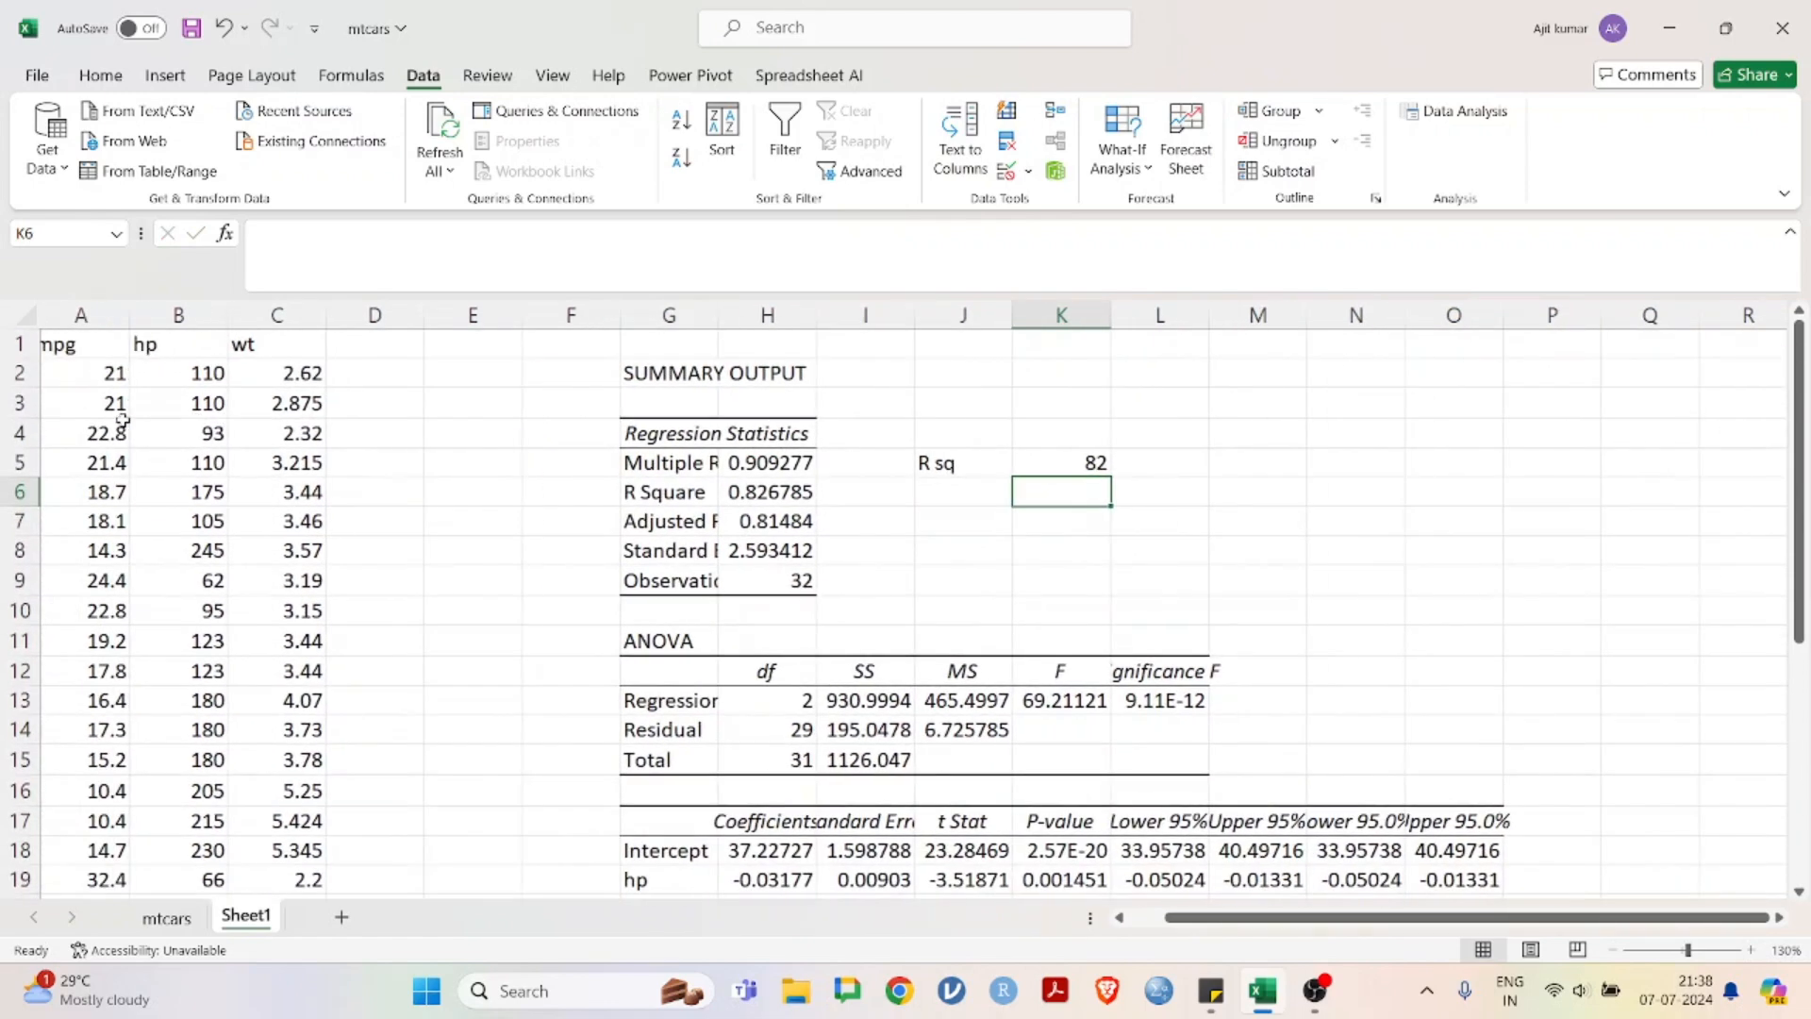
left_click(383, 433)
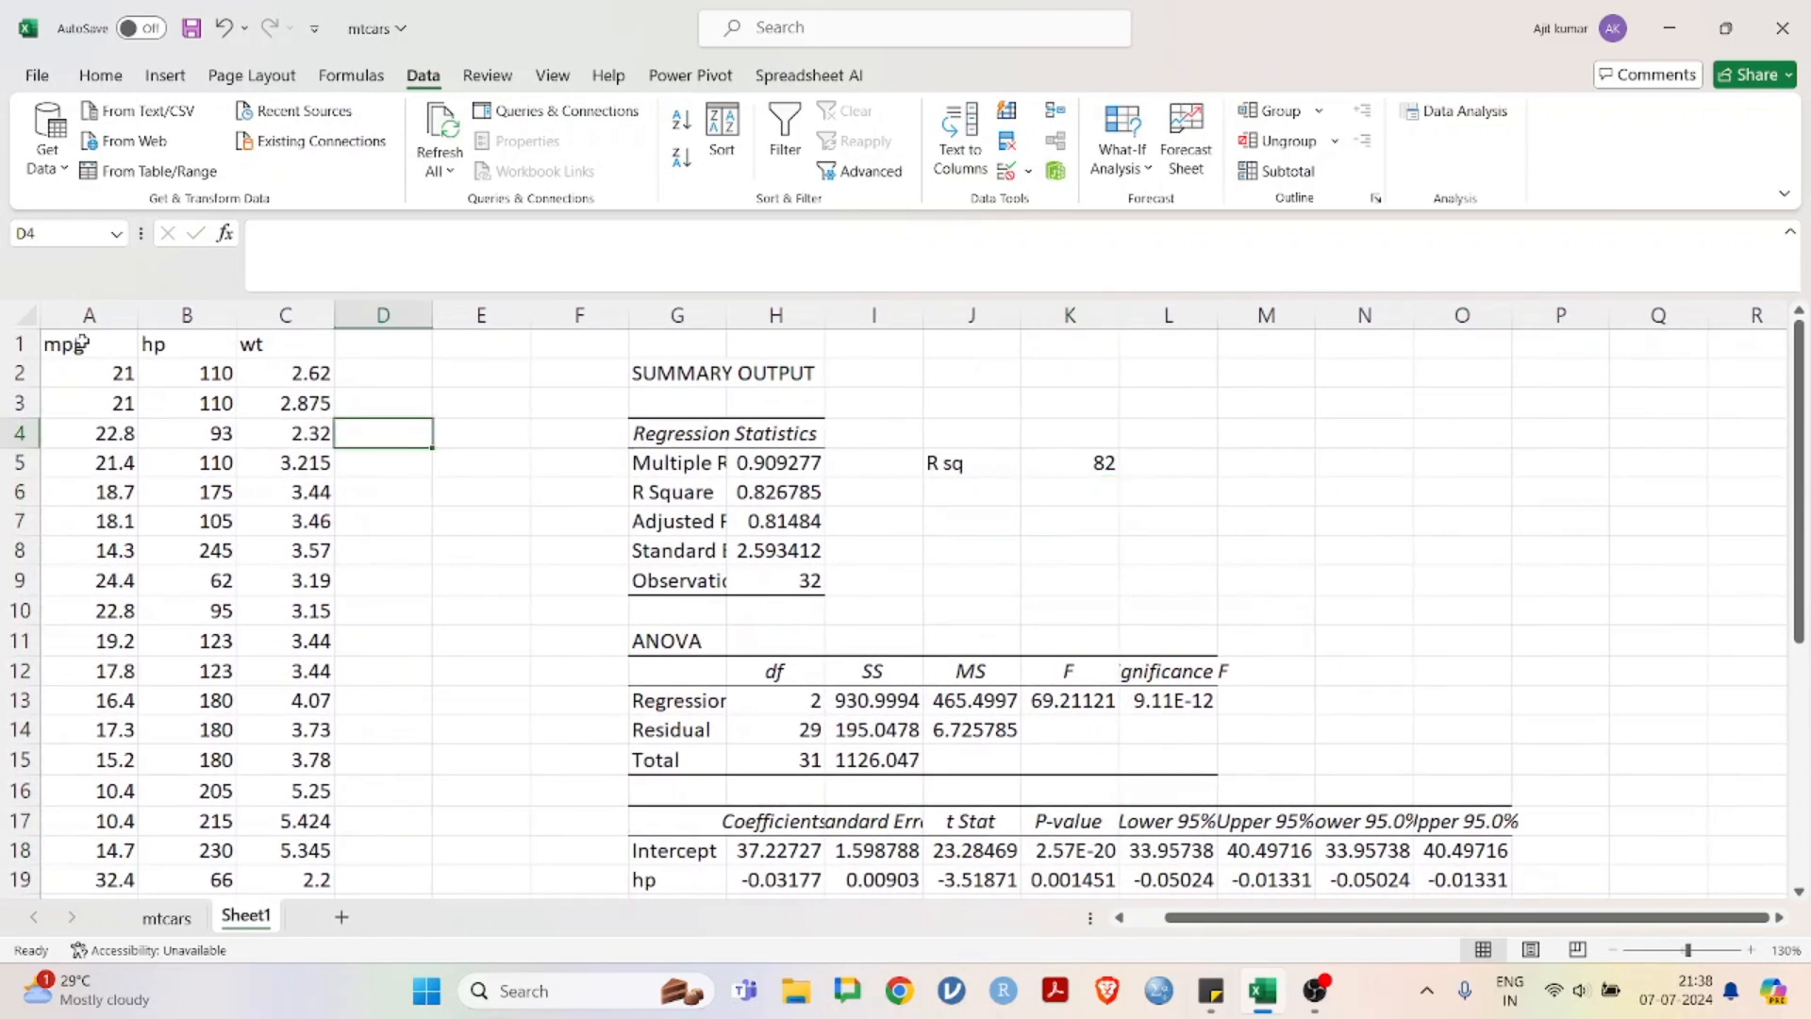
left_click(179, 346)
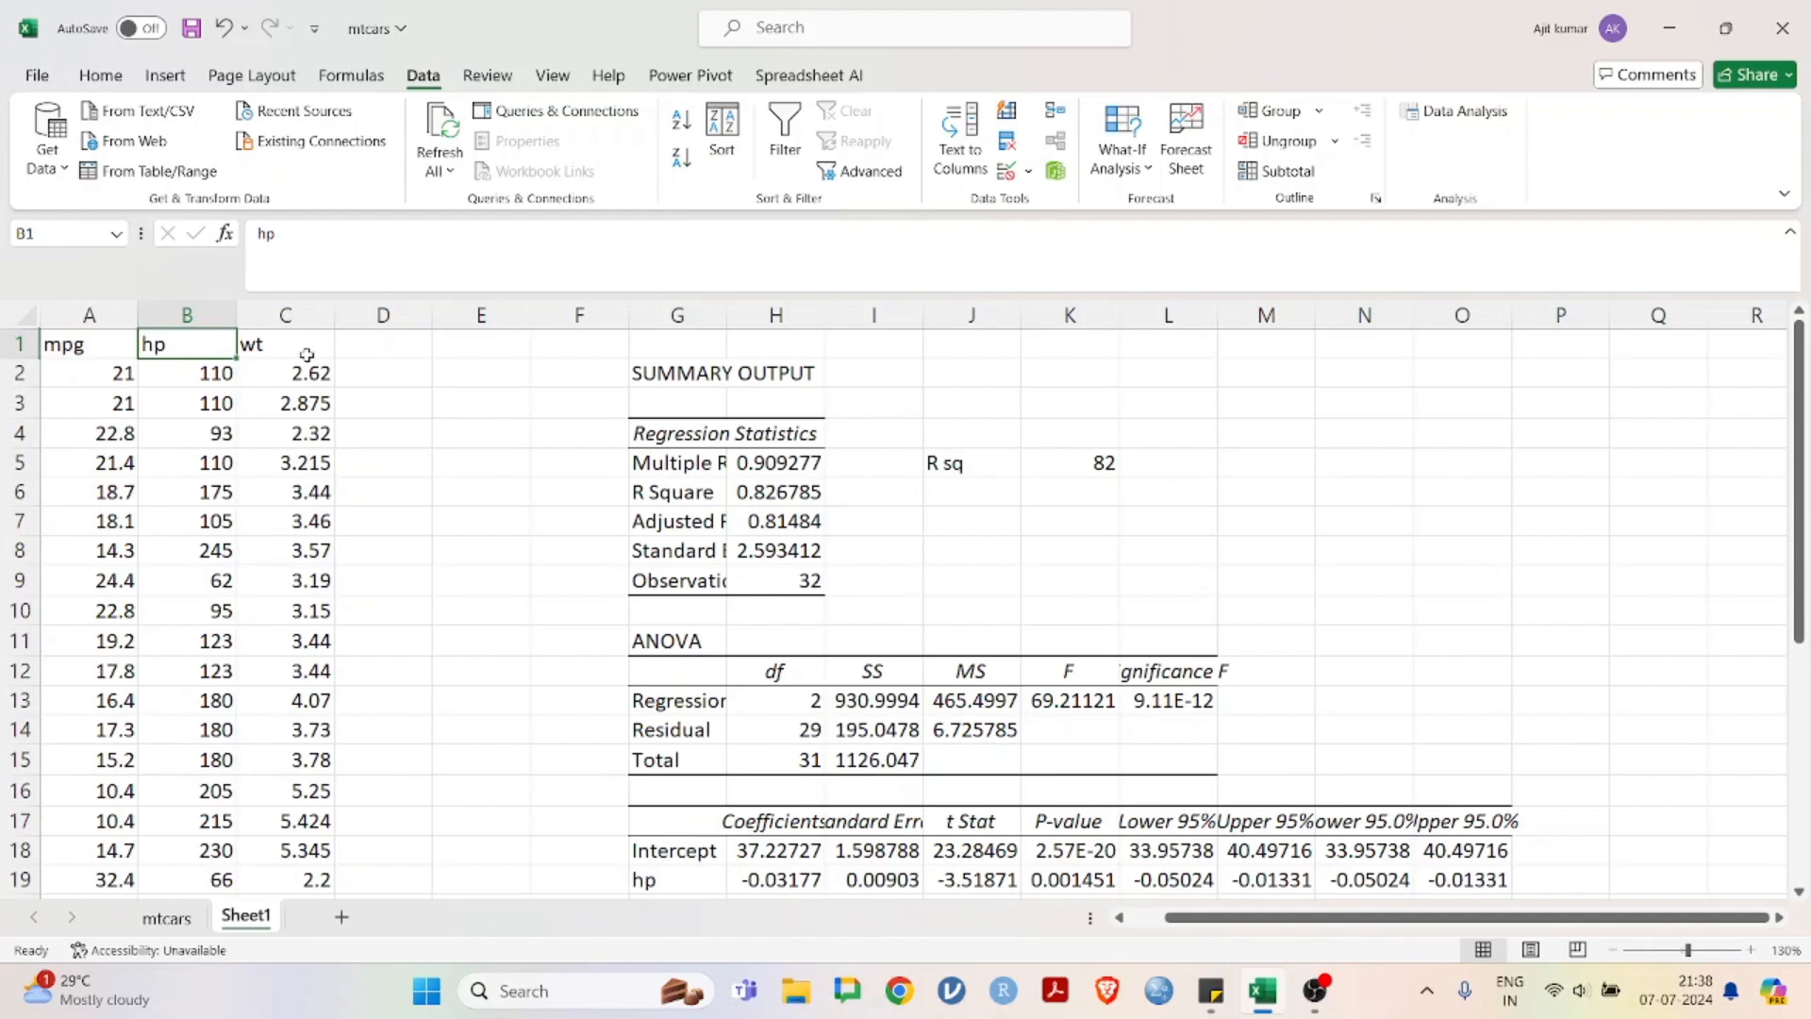
key("Right")
key("Right")
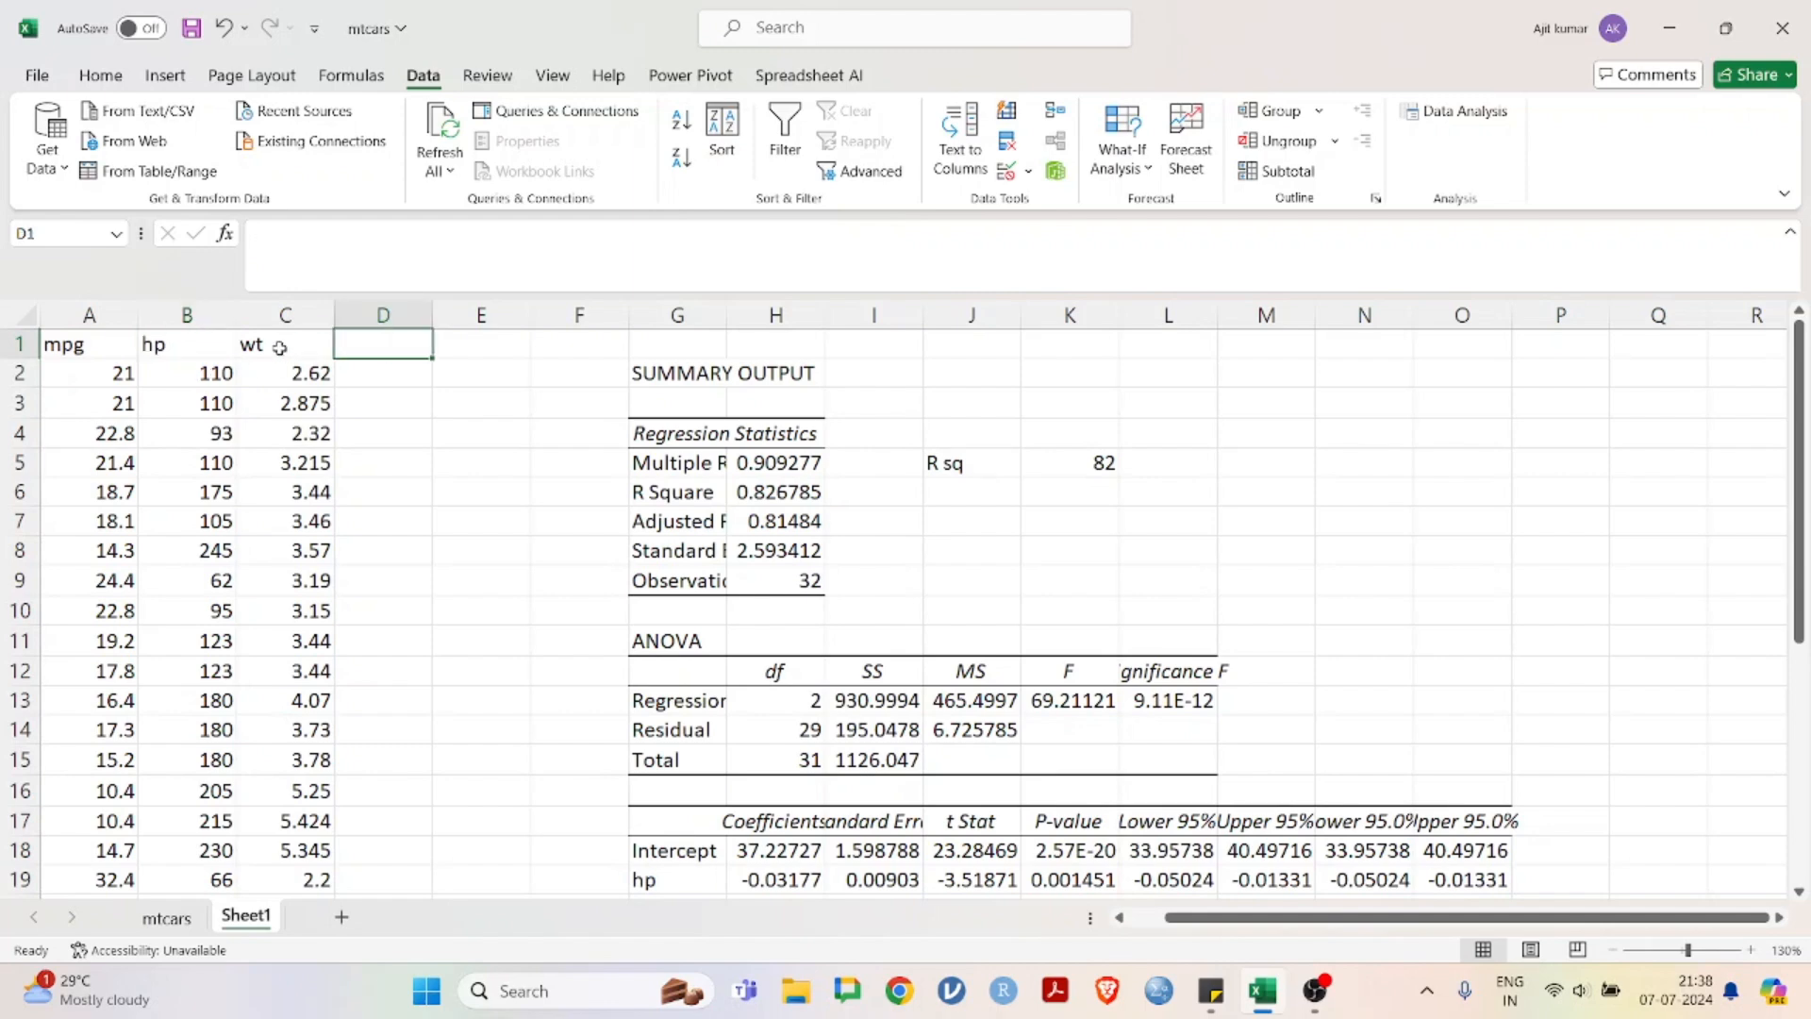
left_click(439, 460)
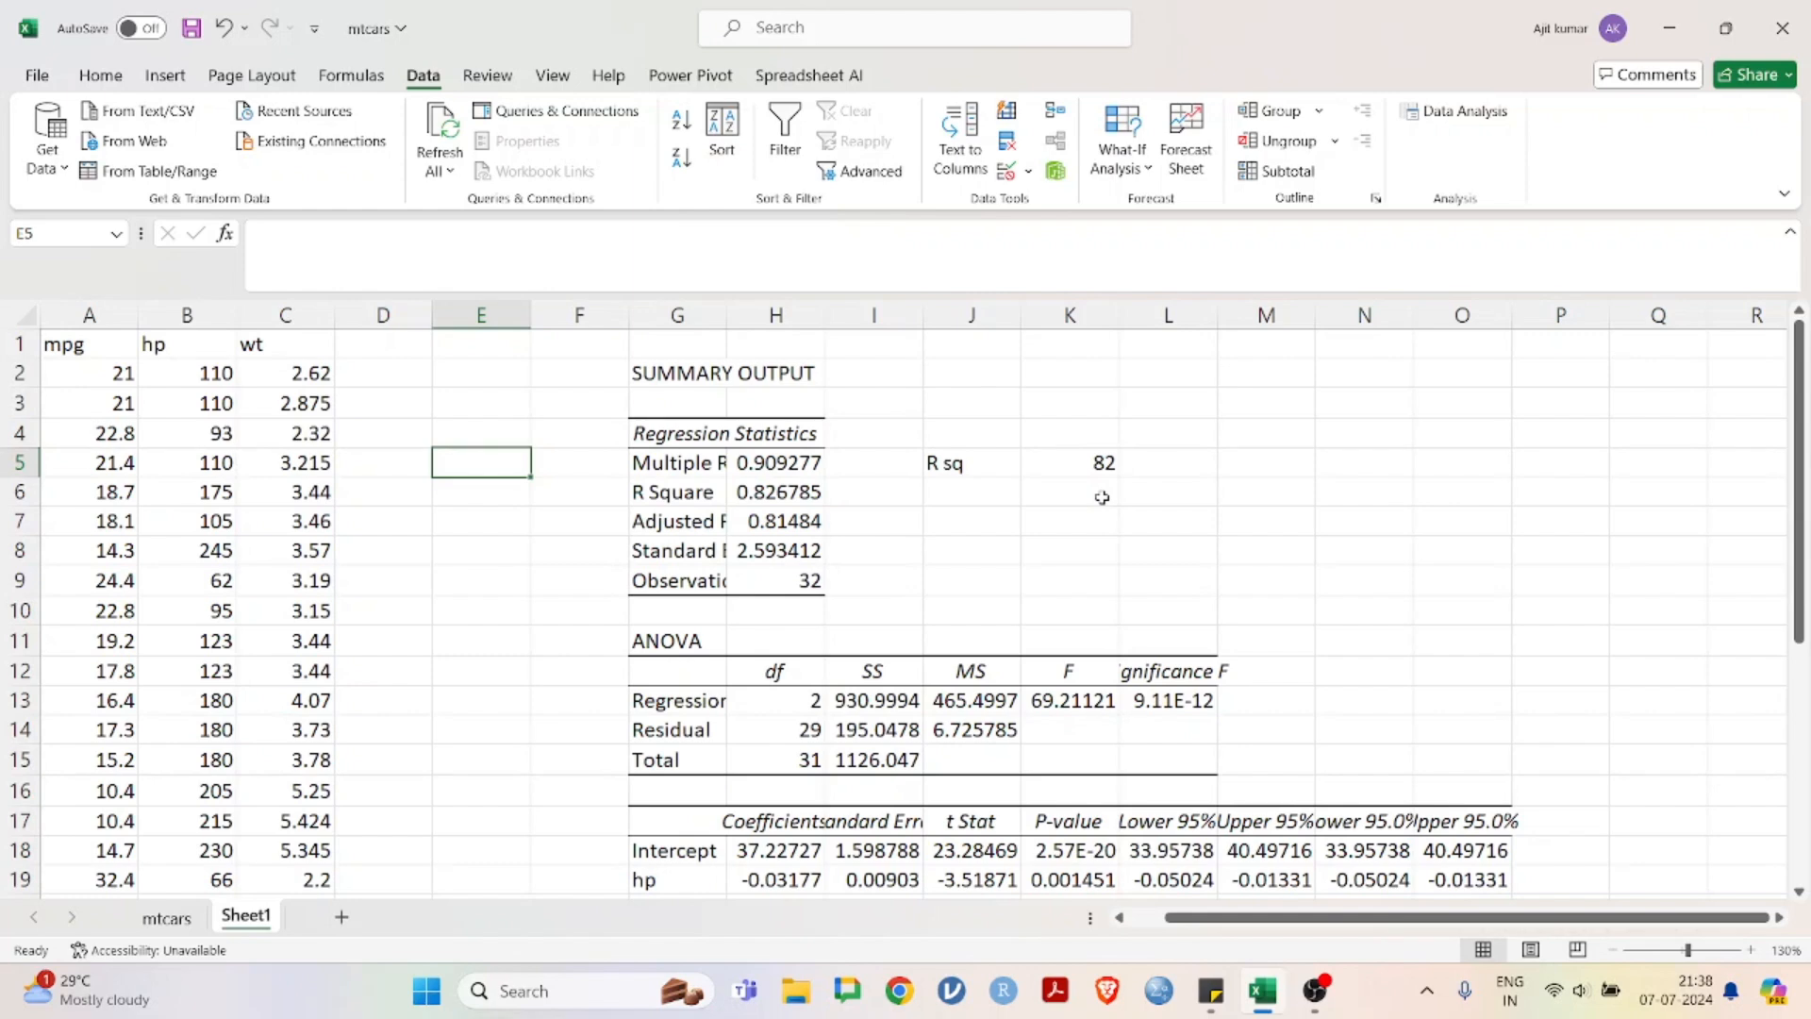
Step: Enter 81 in K7 as a note of the adjusted R square
scroll(948, 525, "down", 1)
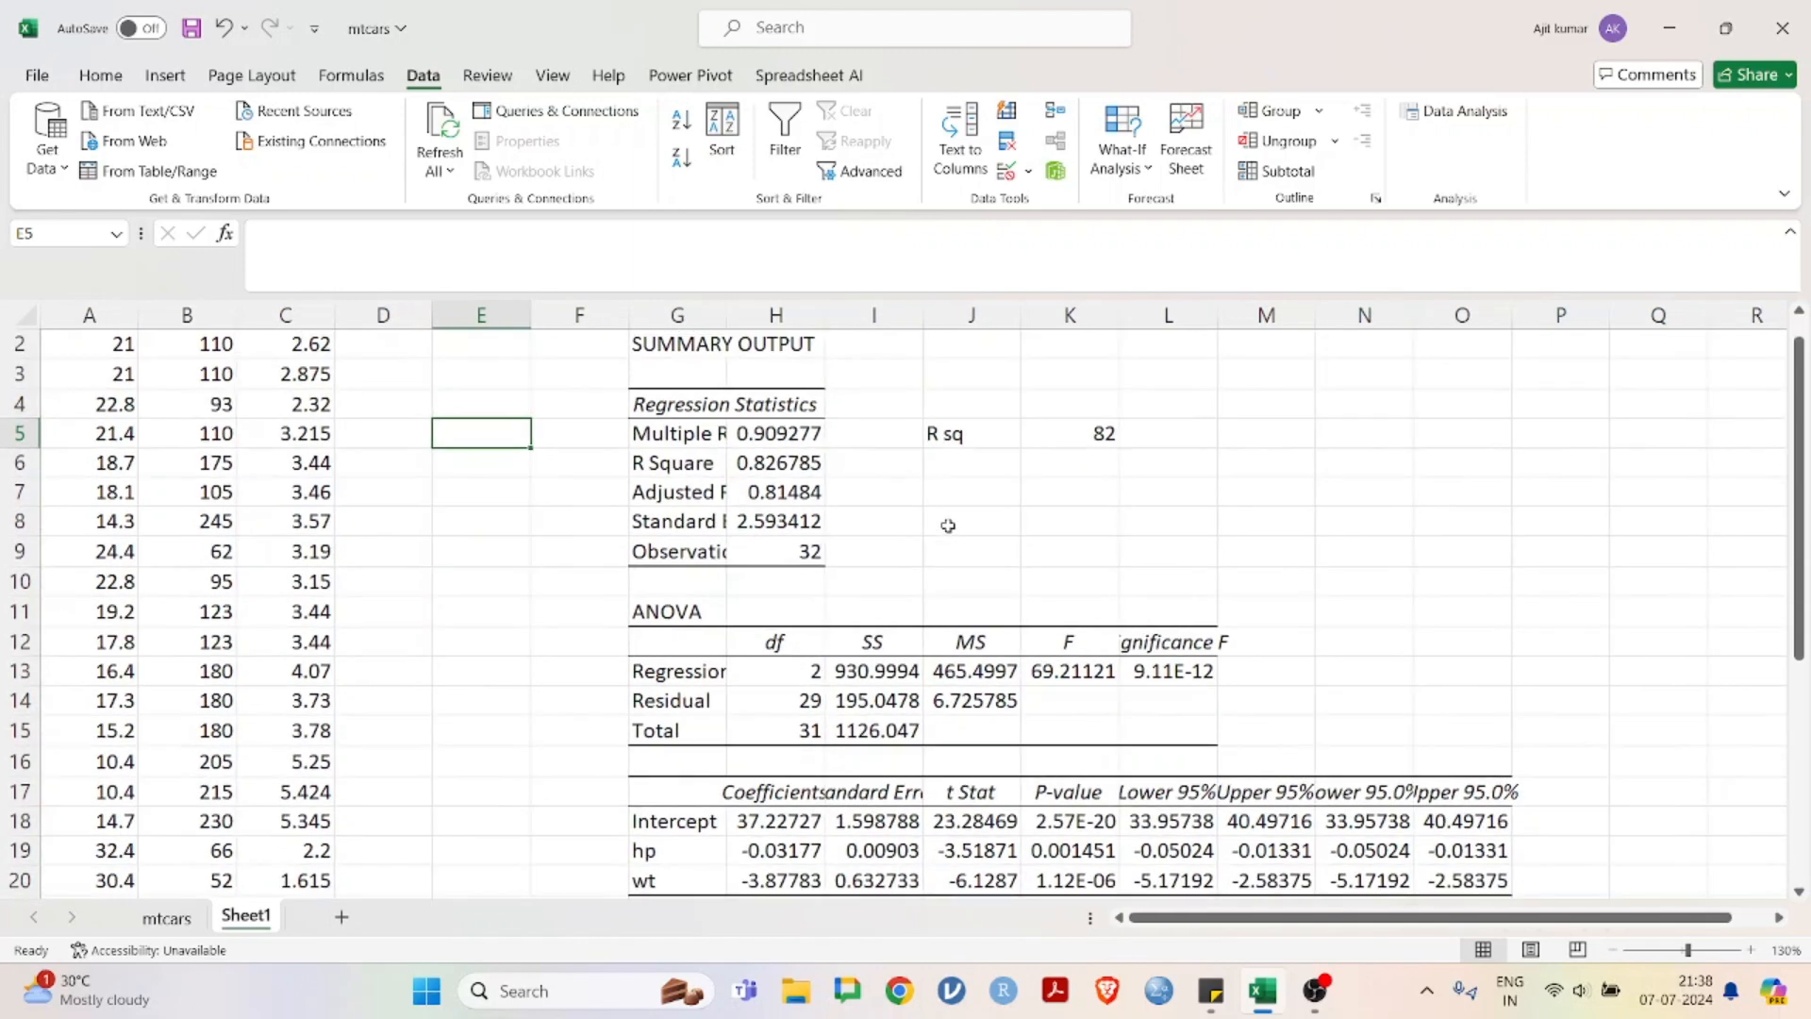
left_click(860, 491)
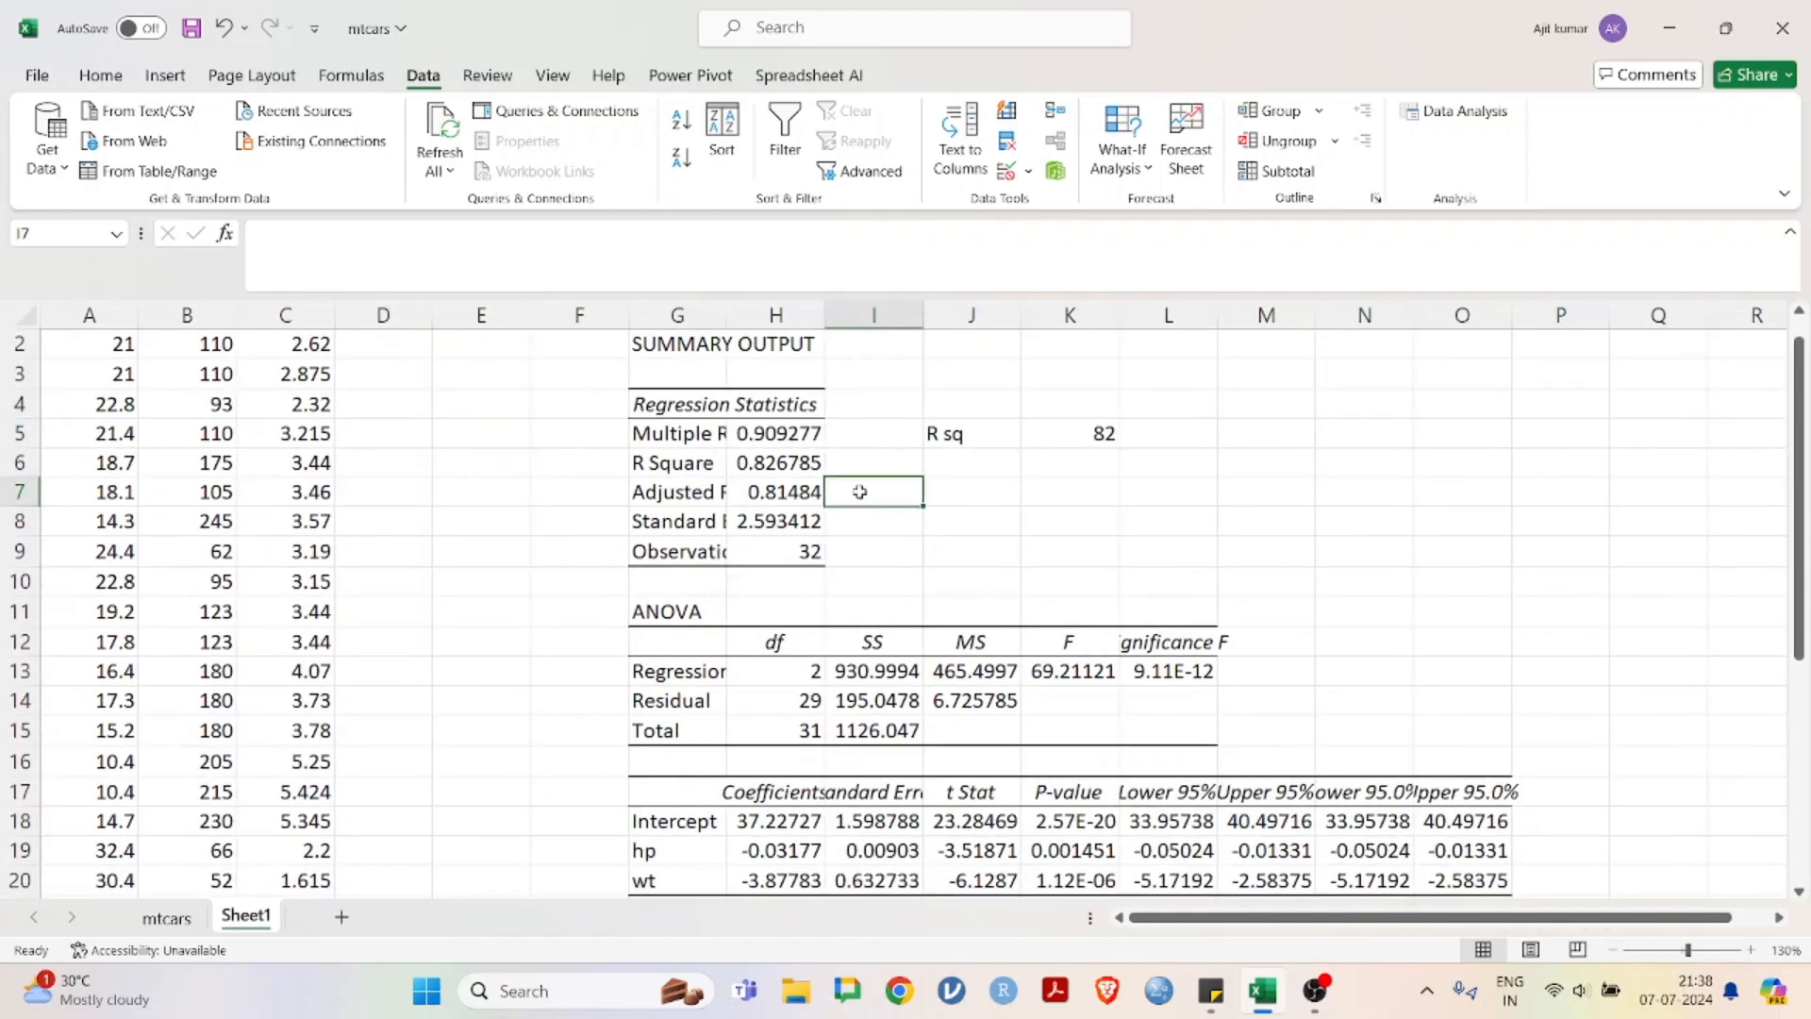
left_click(1072, 497)
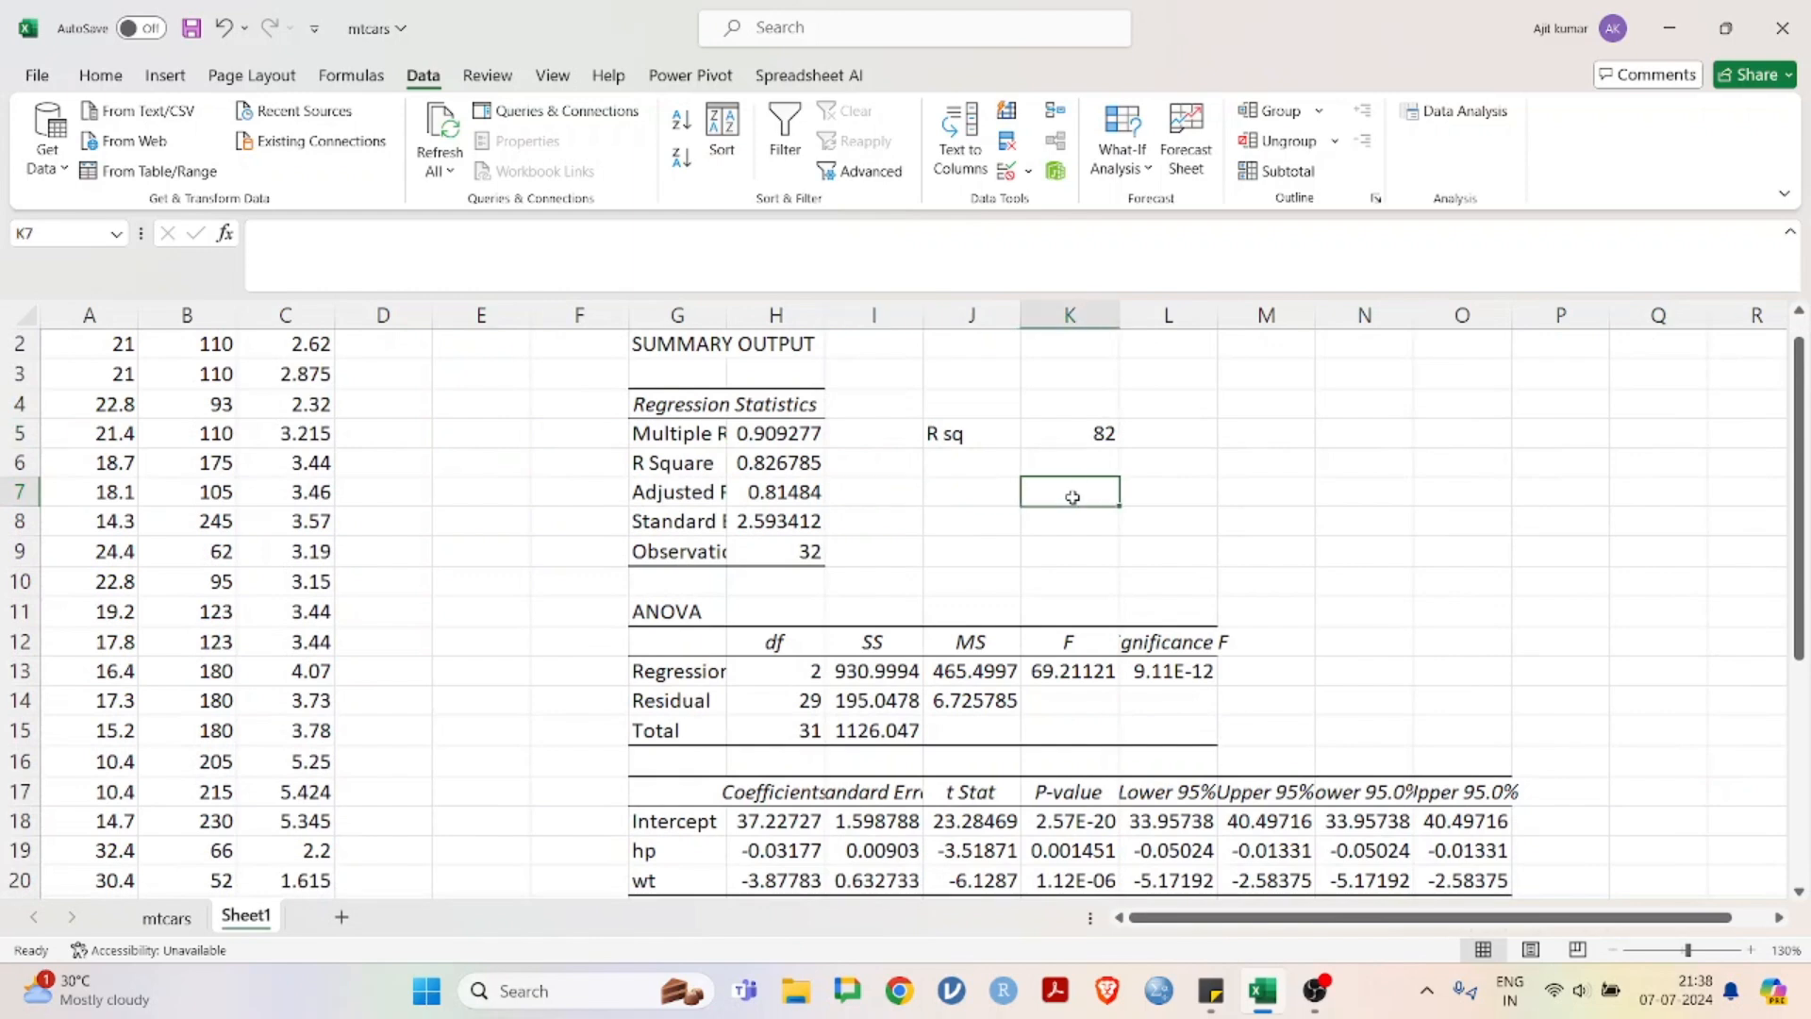
type("81")
key("Return")
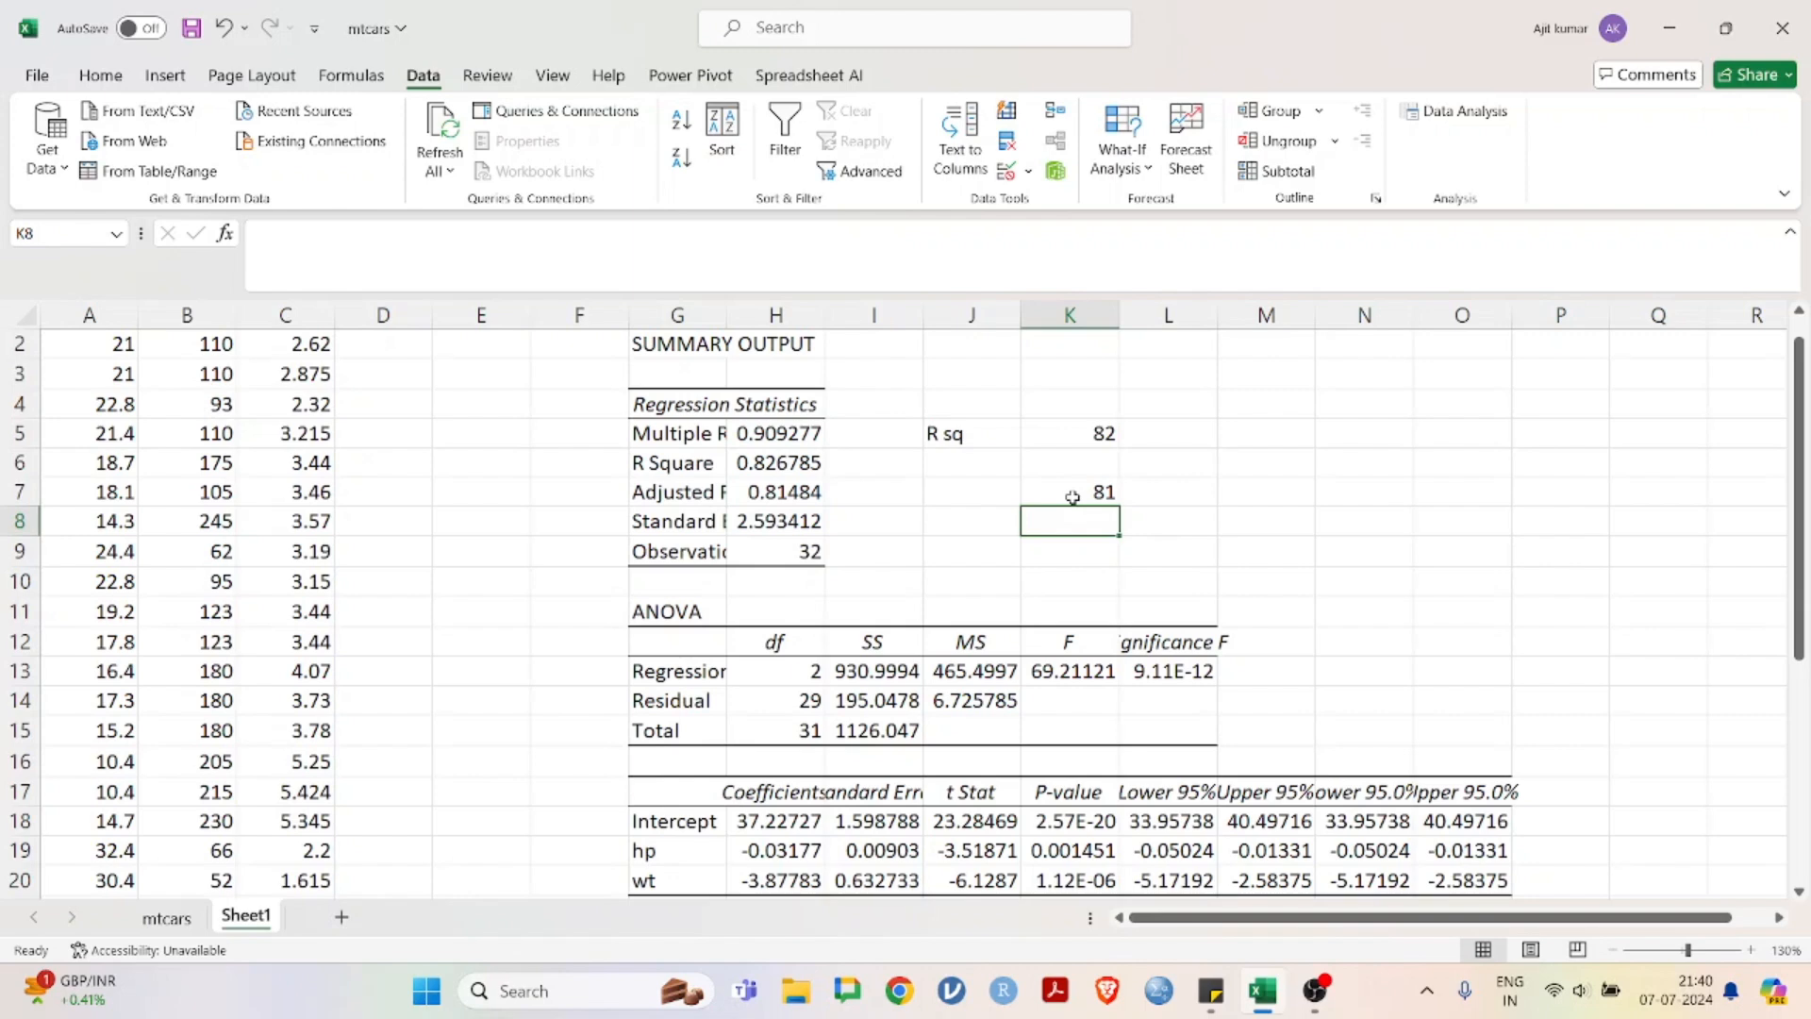
Step: Inspect the Significance F value of the regression in the ANOVA table
scroll(1072, 498, "up", 1)
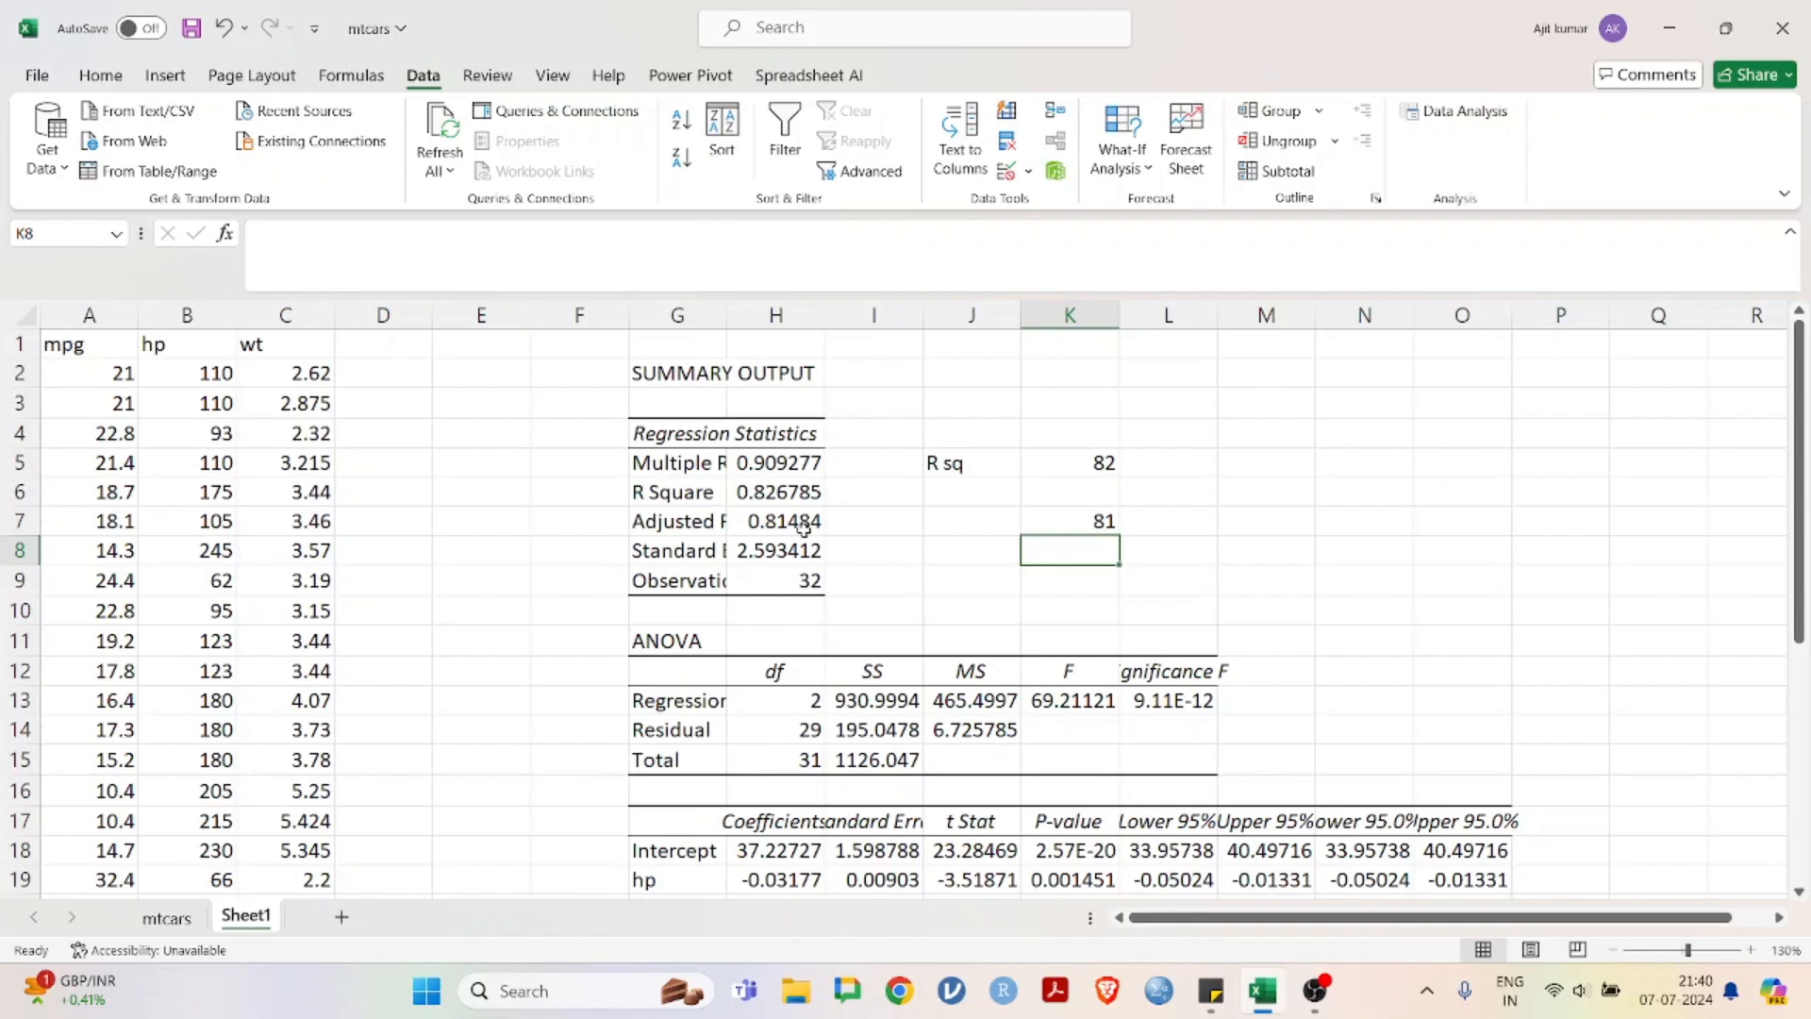
scroll(1046, 591, "down", 2)
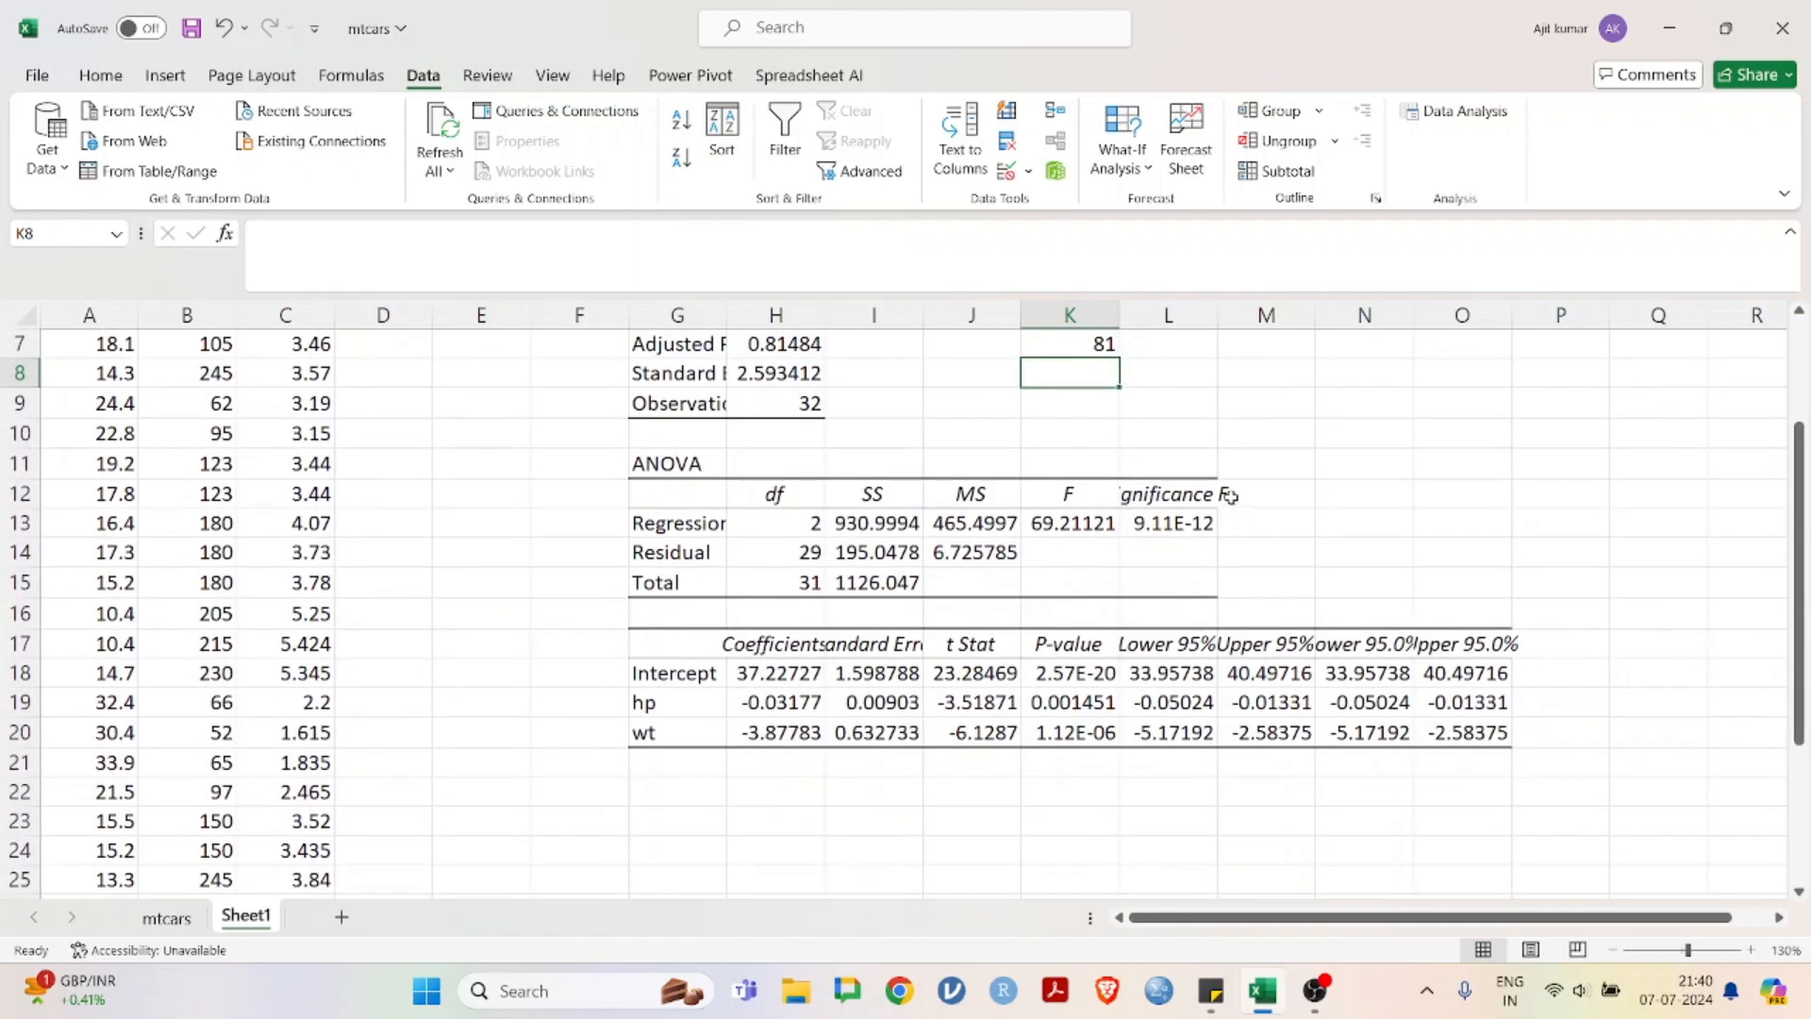
left_click(1190, 528)
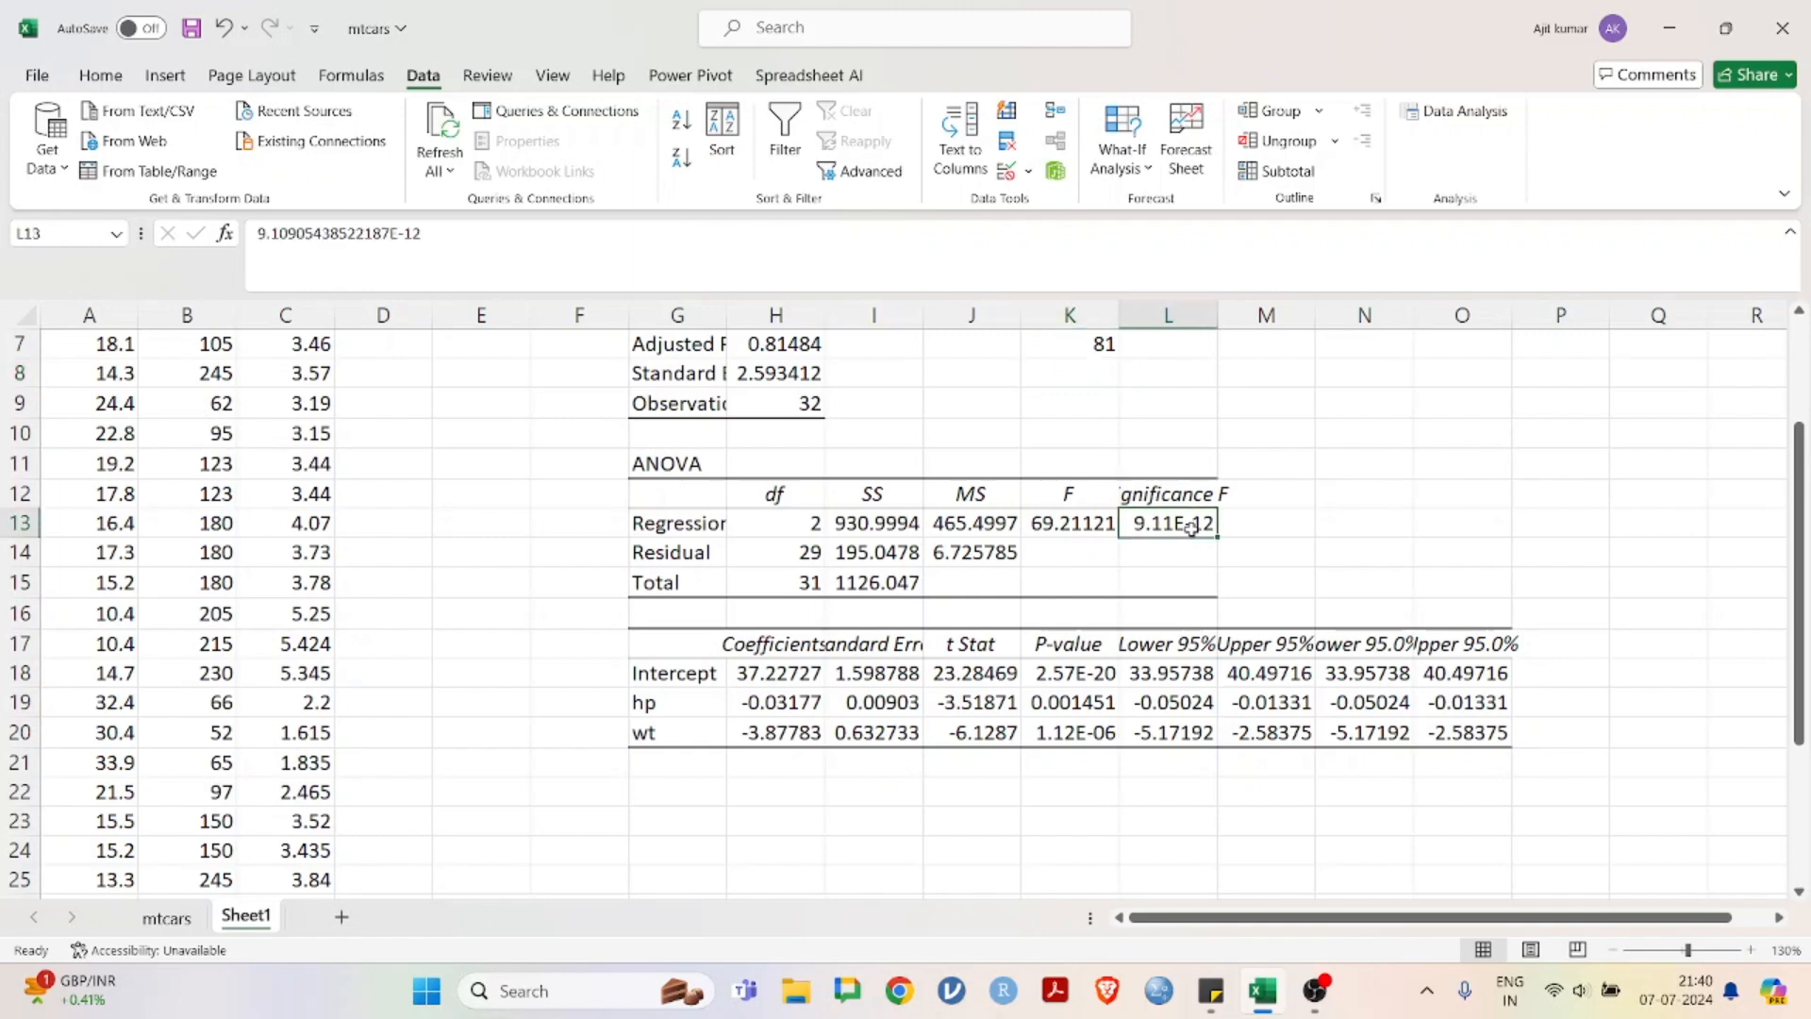
Step: Format the regression's Significance F value in L13 as a Number with two decimal places
right_click(1190, 528)
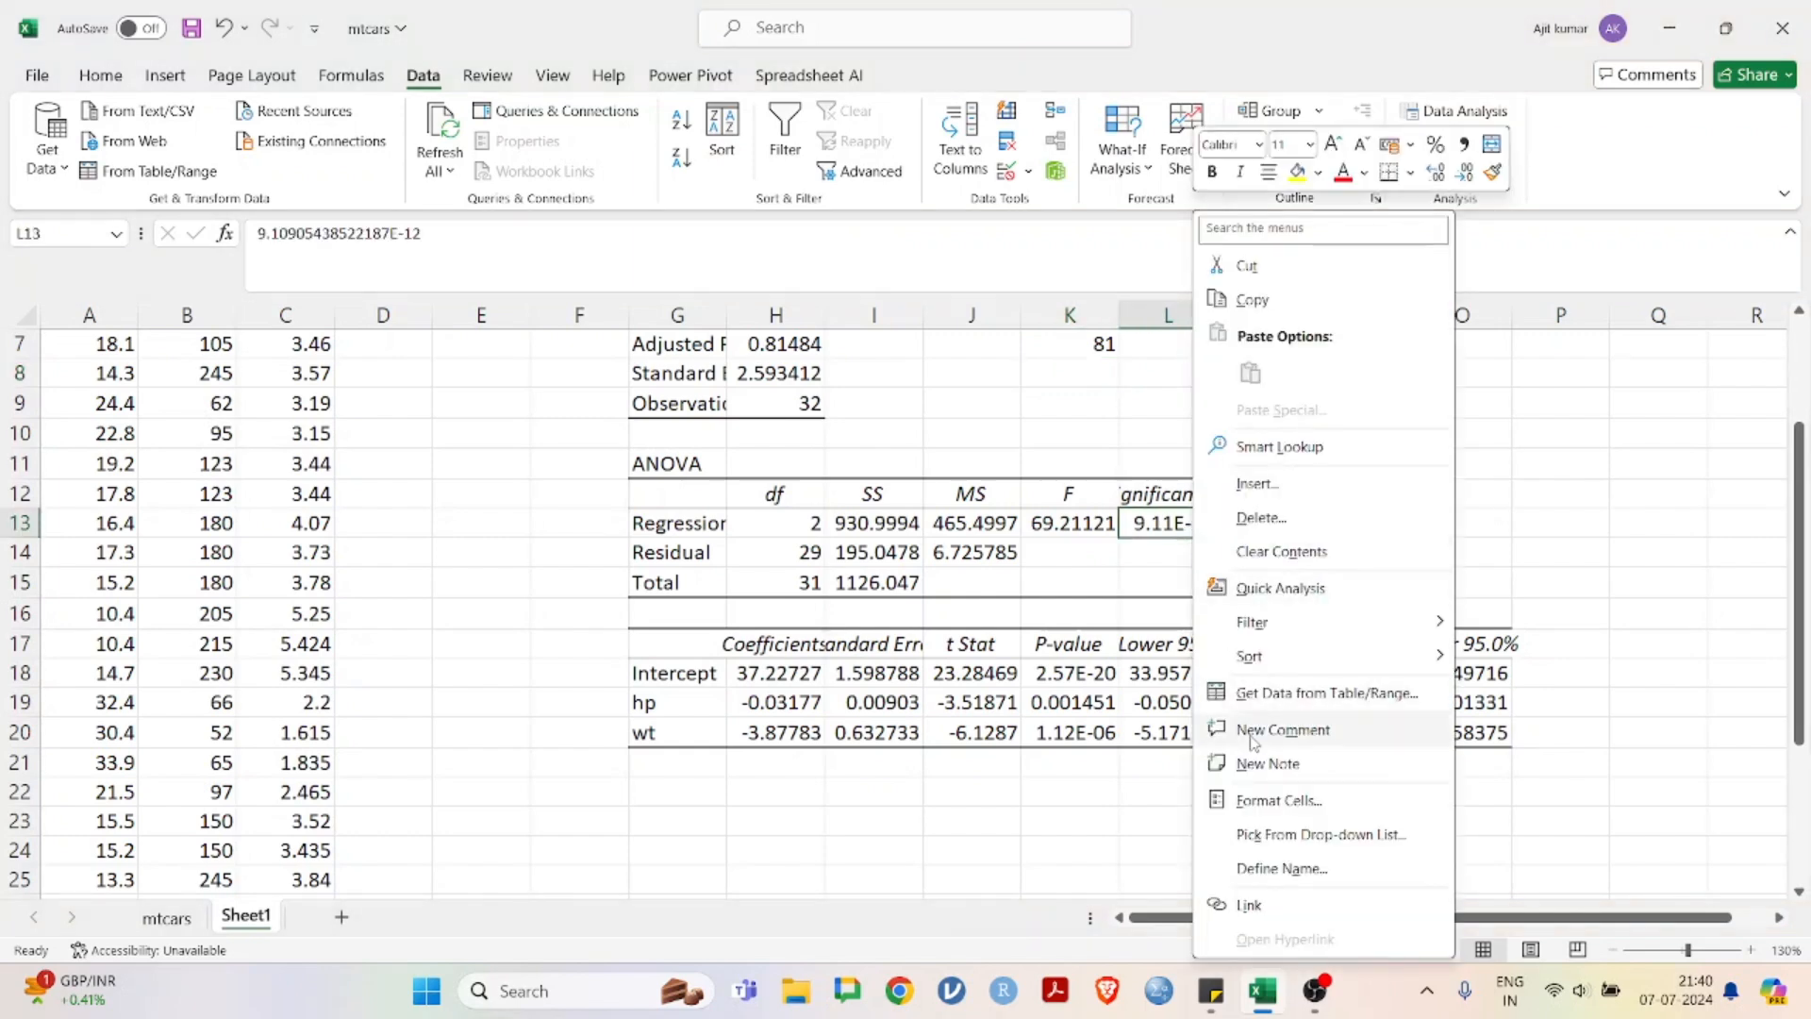
left_click(1281, 801)
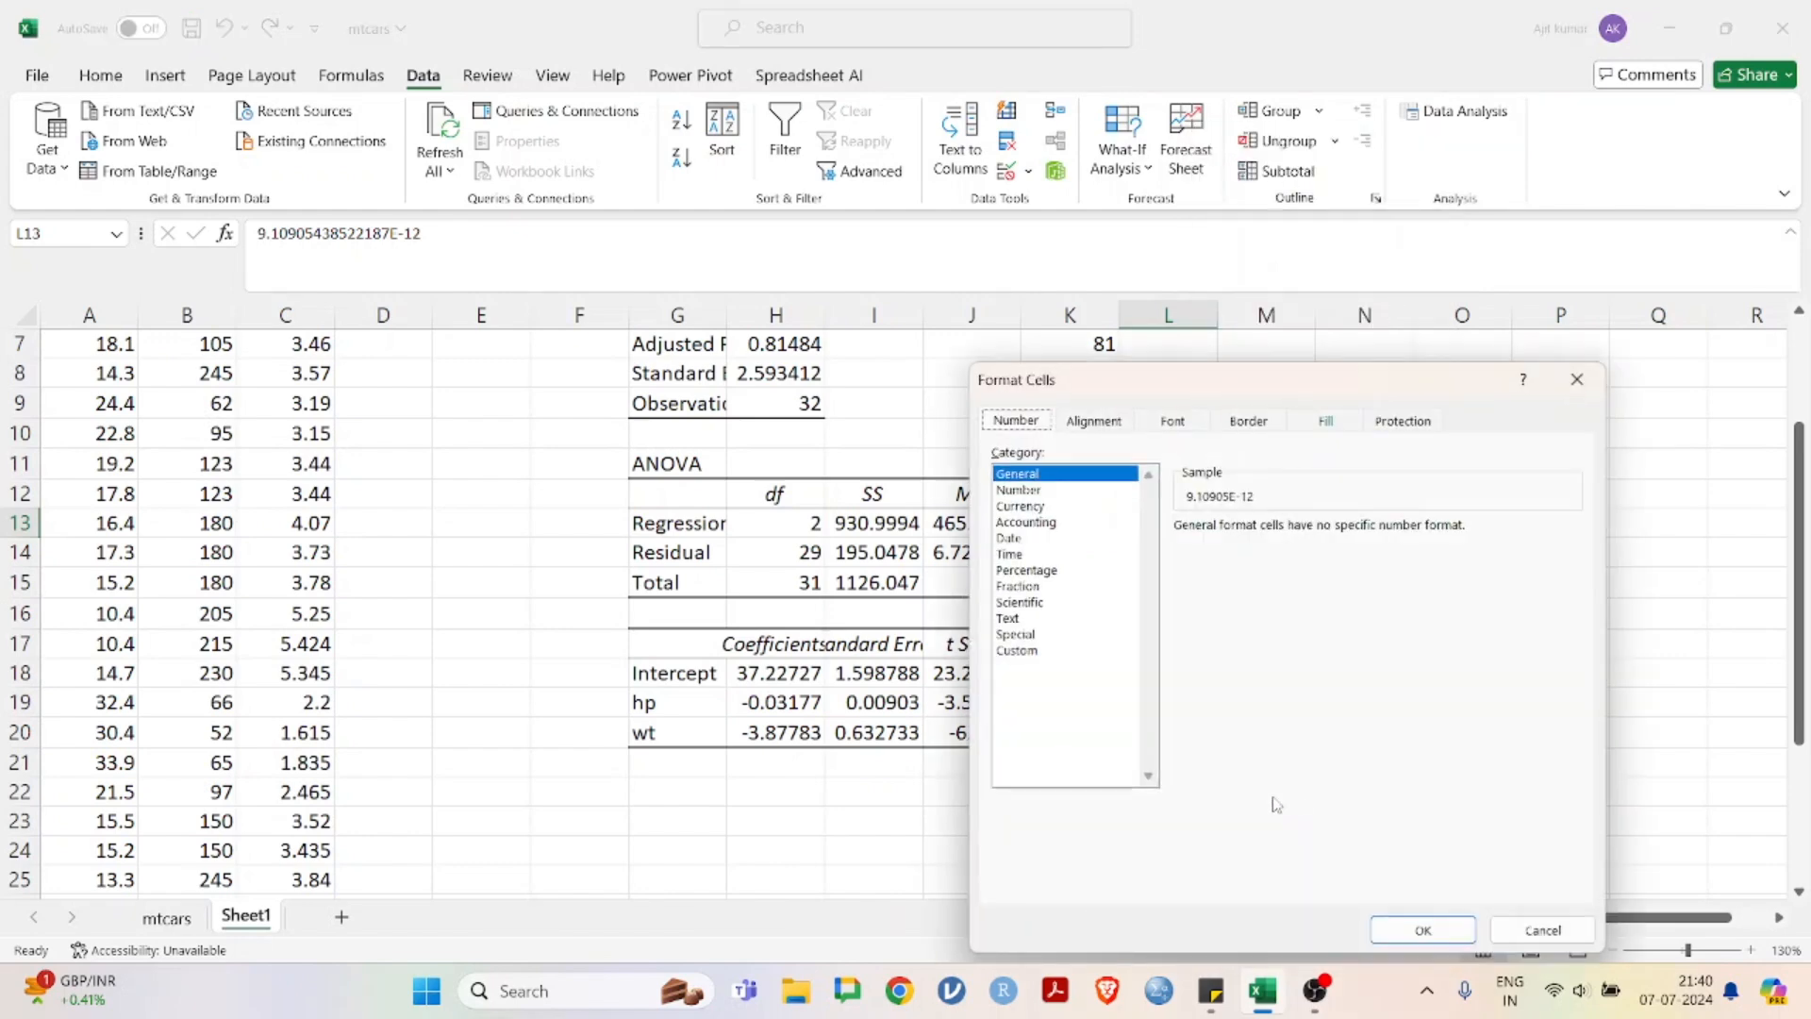
left_click(1062, 491)
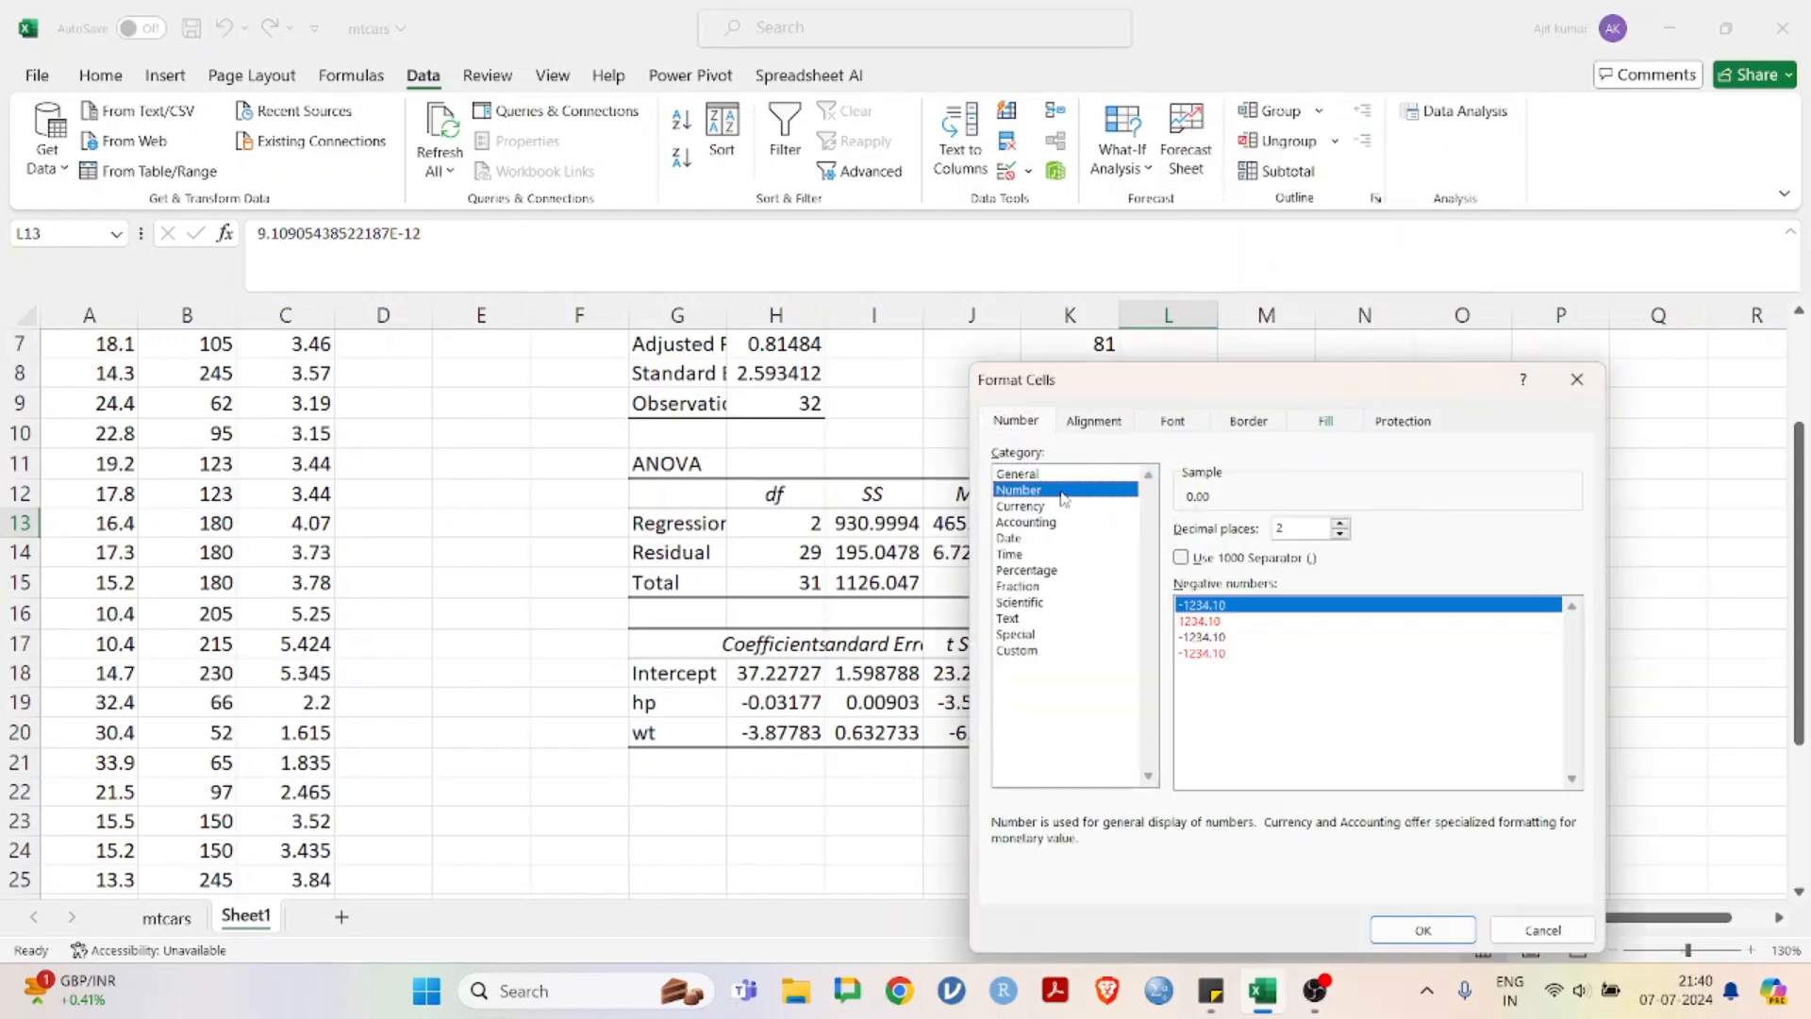
left_click(1422, 929)
left_click(1351, 528)
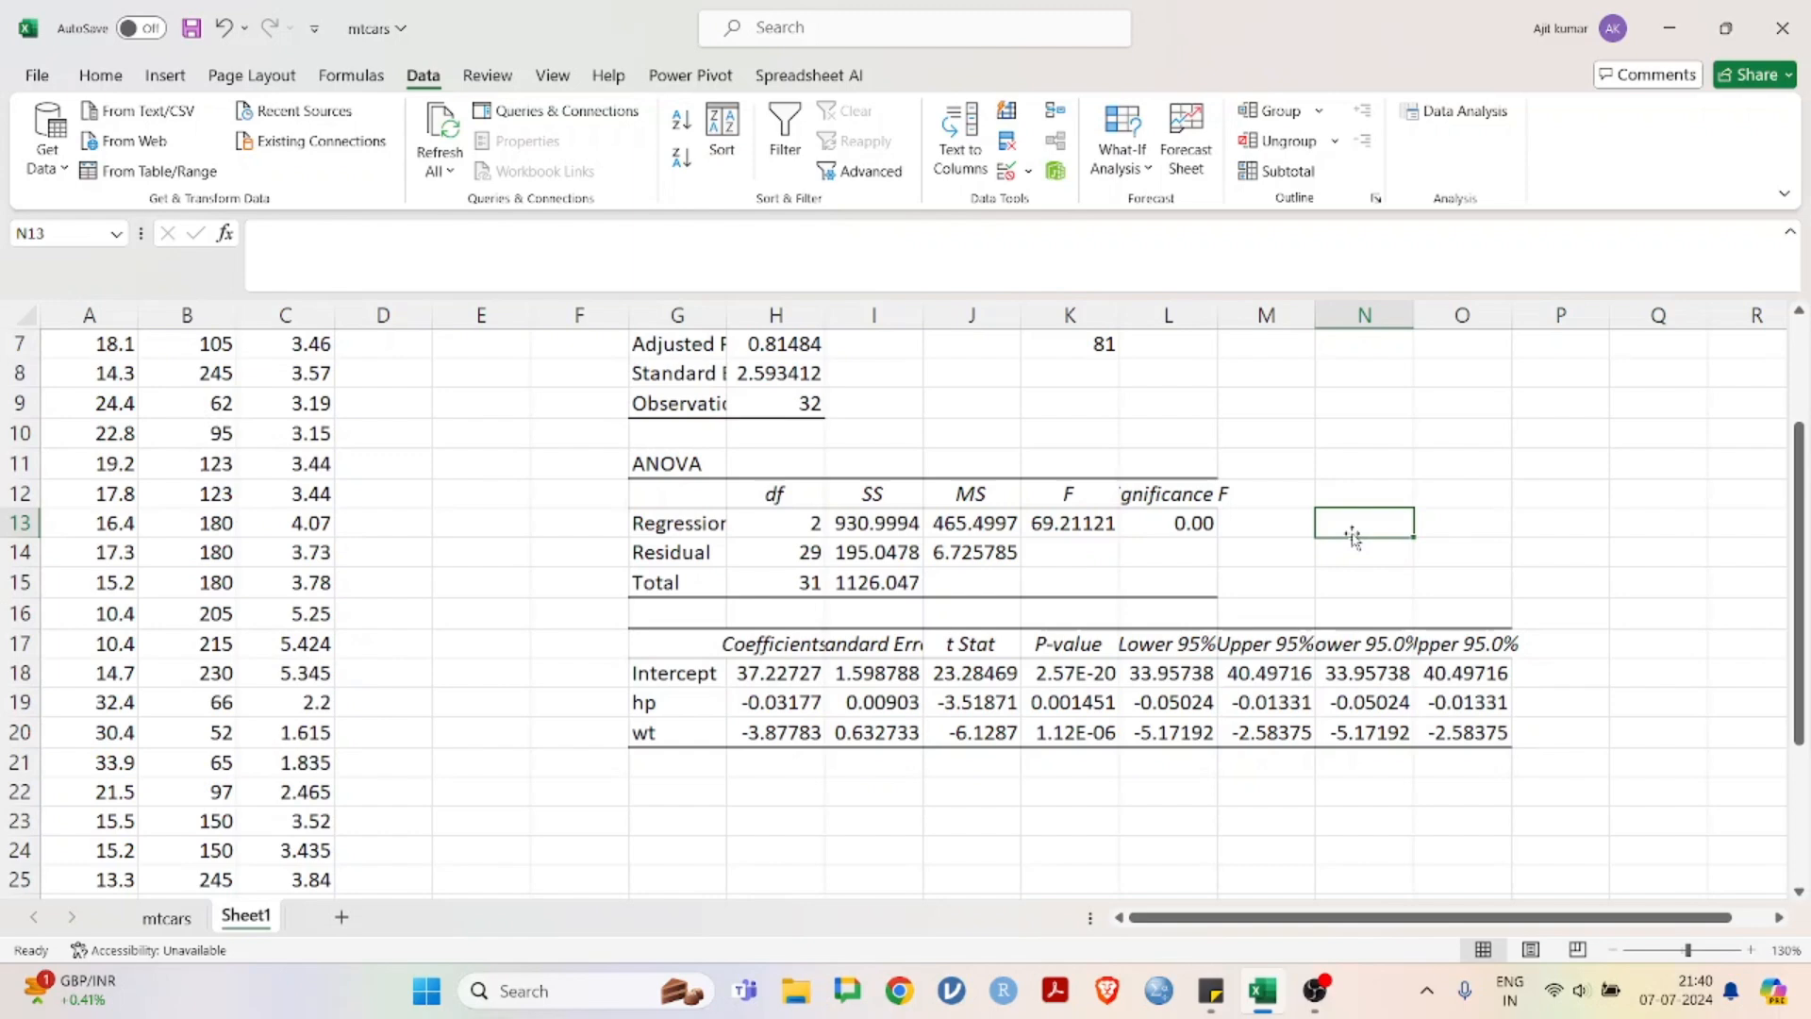
Step: Review the coefficients table from the hp row onward together with the regression statistics and ANOVA results above it
scroll(1353, 535, "down", 1)
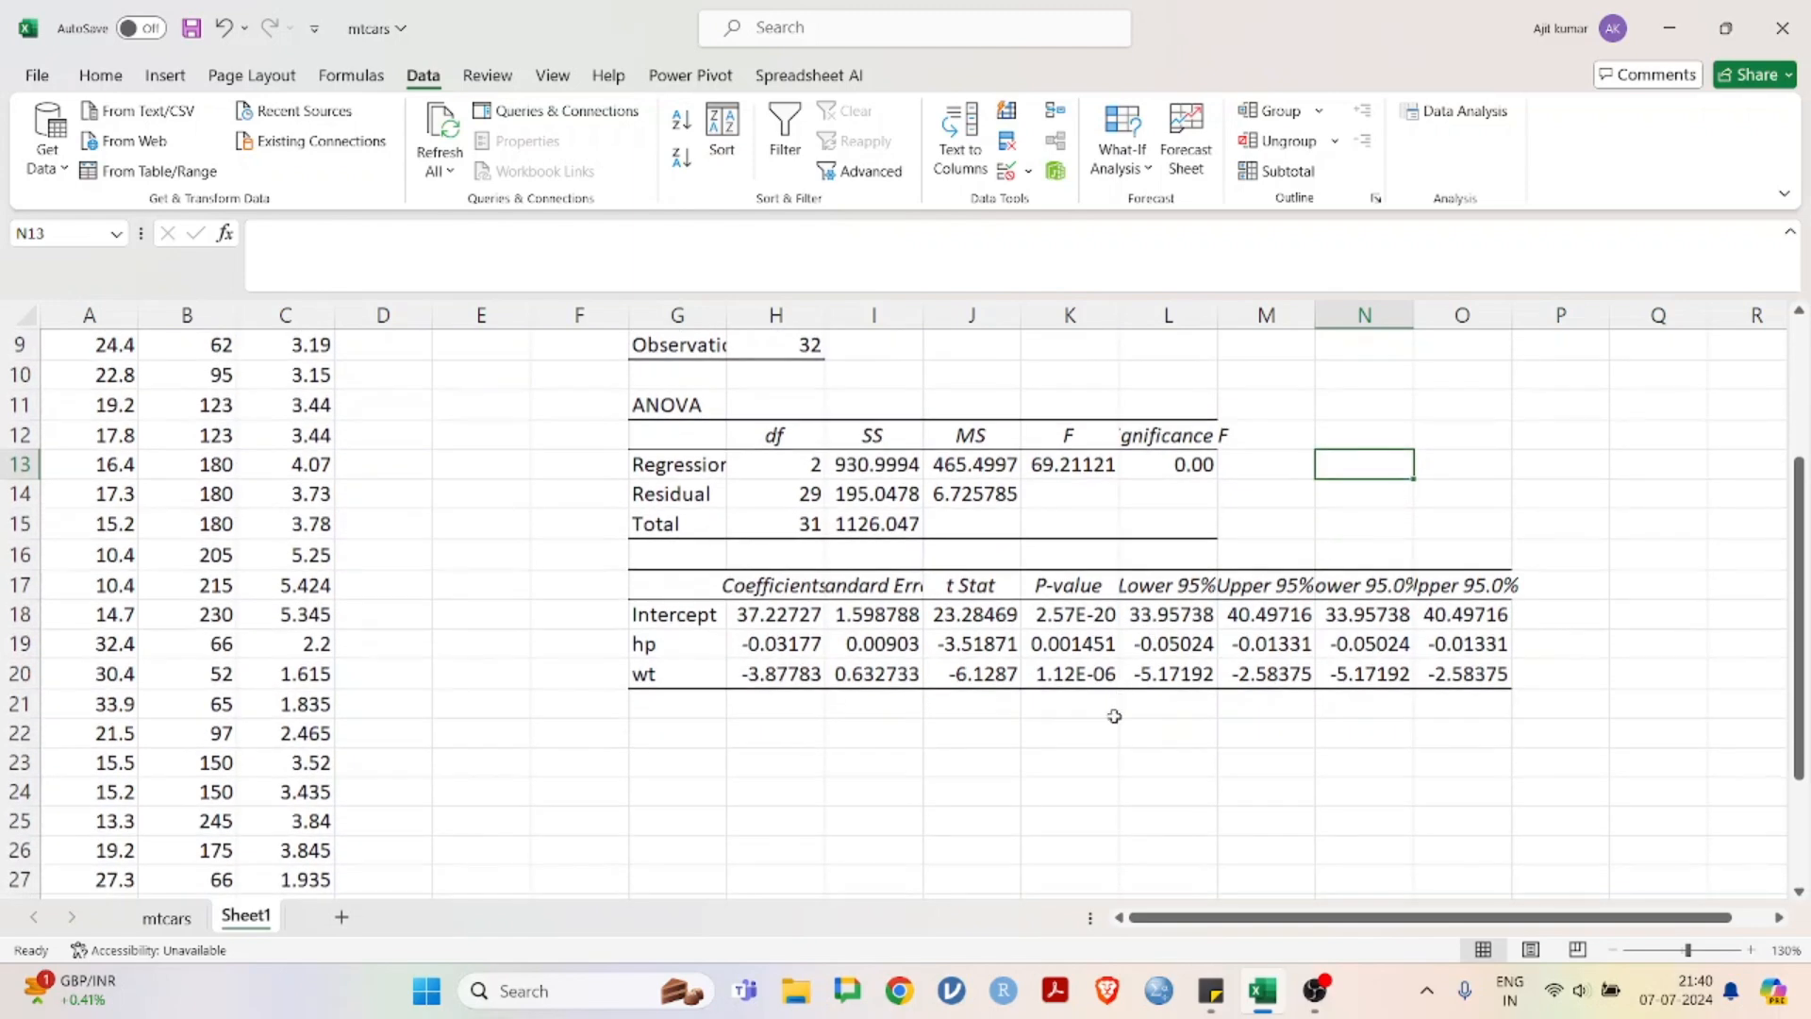
scroll(943, 698, "down", 2)
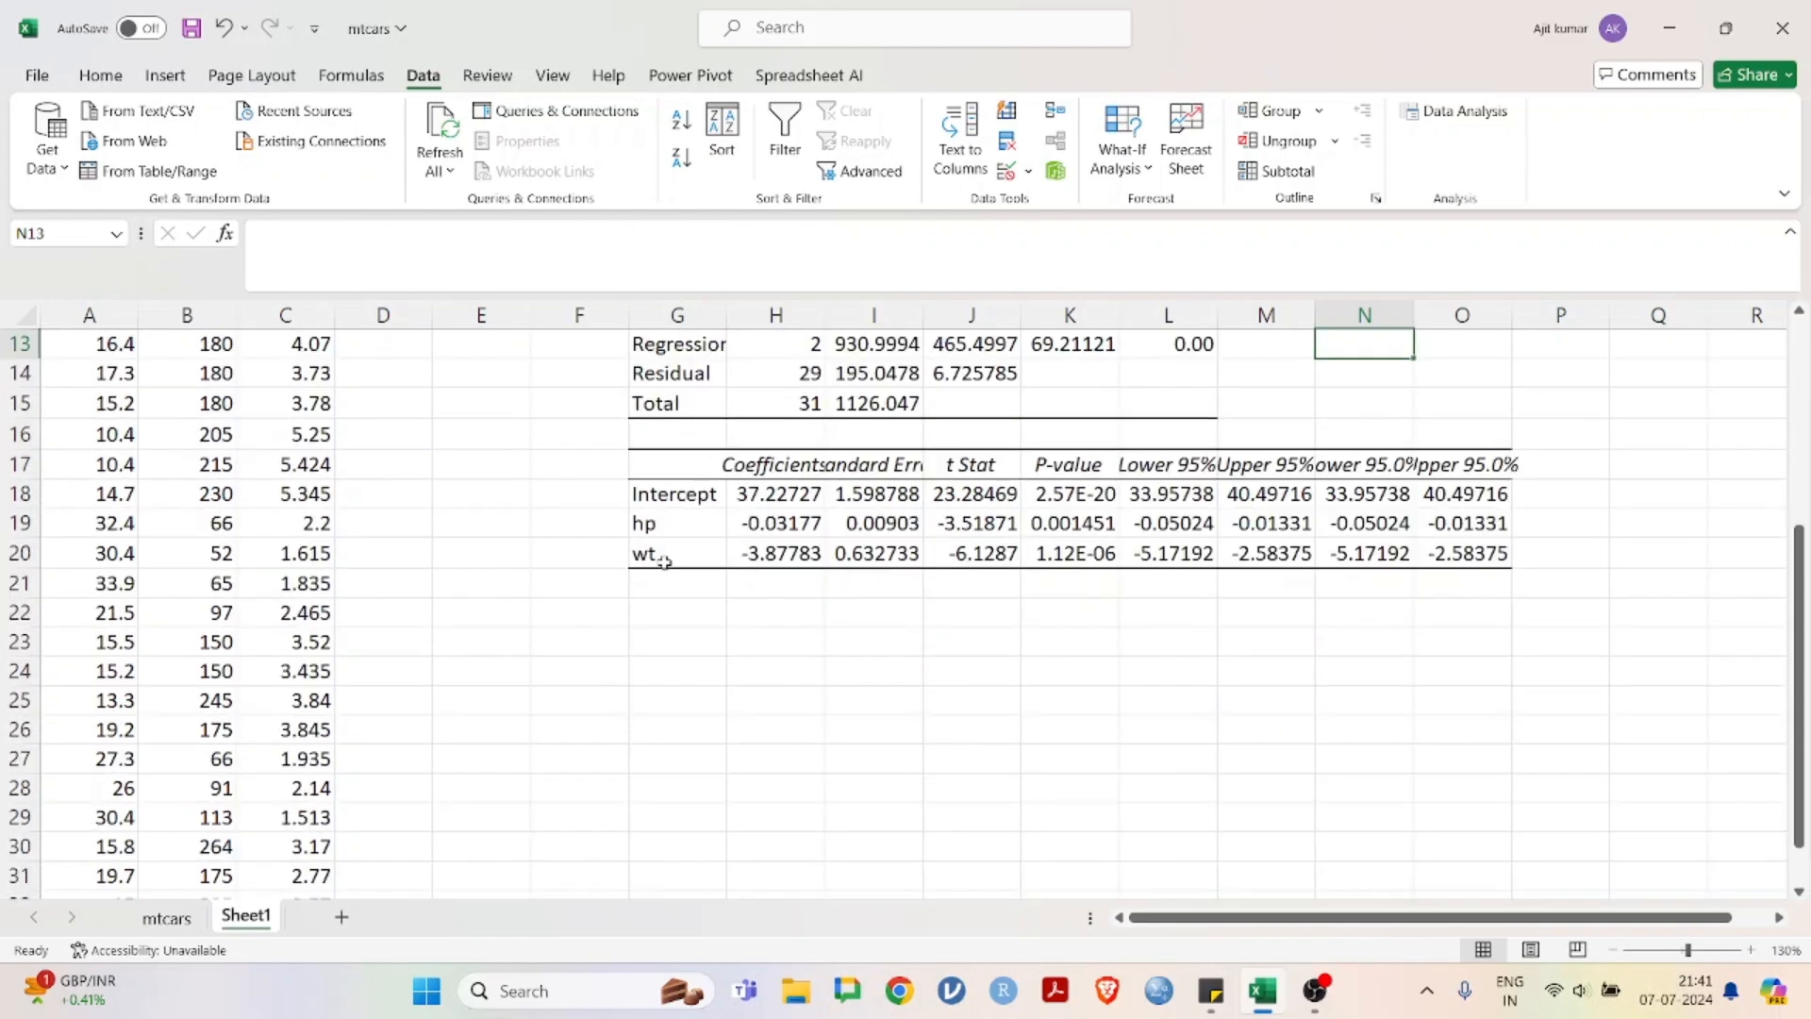
scroll(685, 614, "up", 1)
left_click(684, 614)
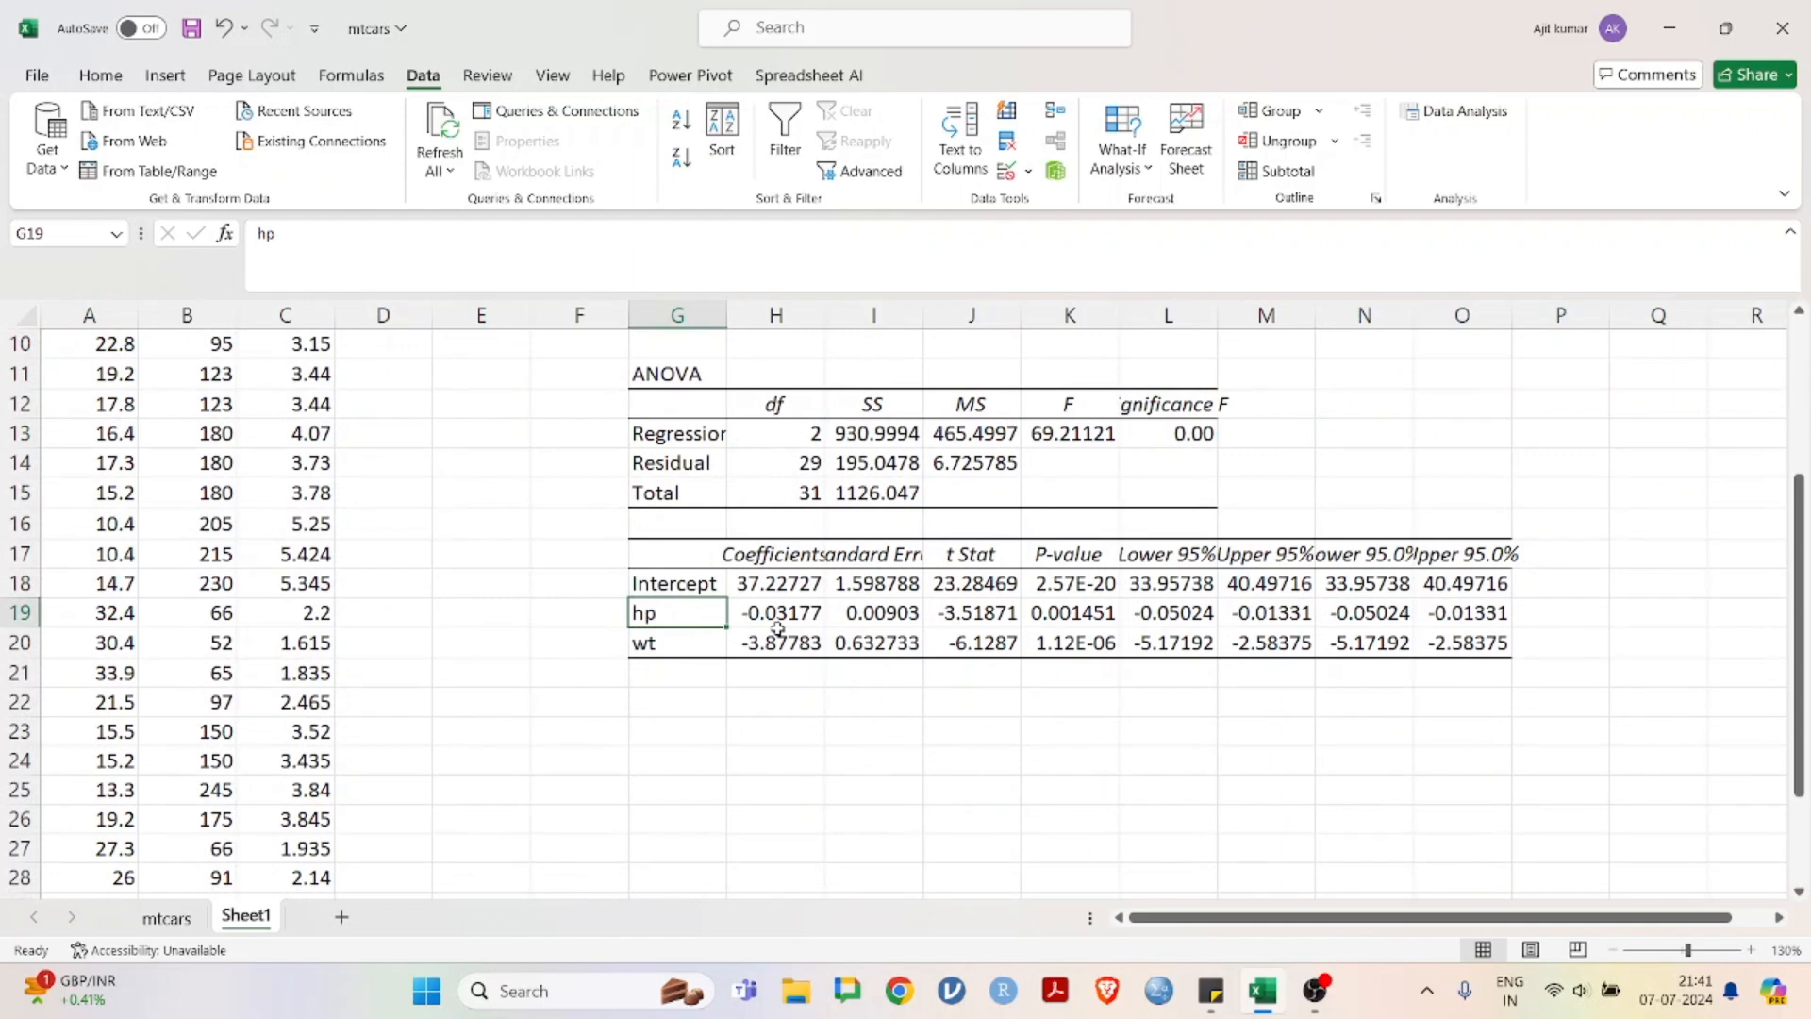
left_click(799, 711)
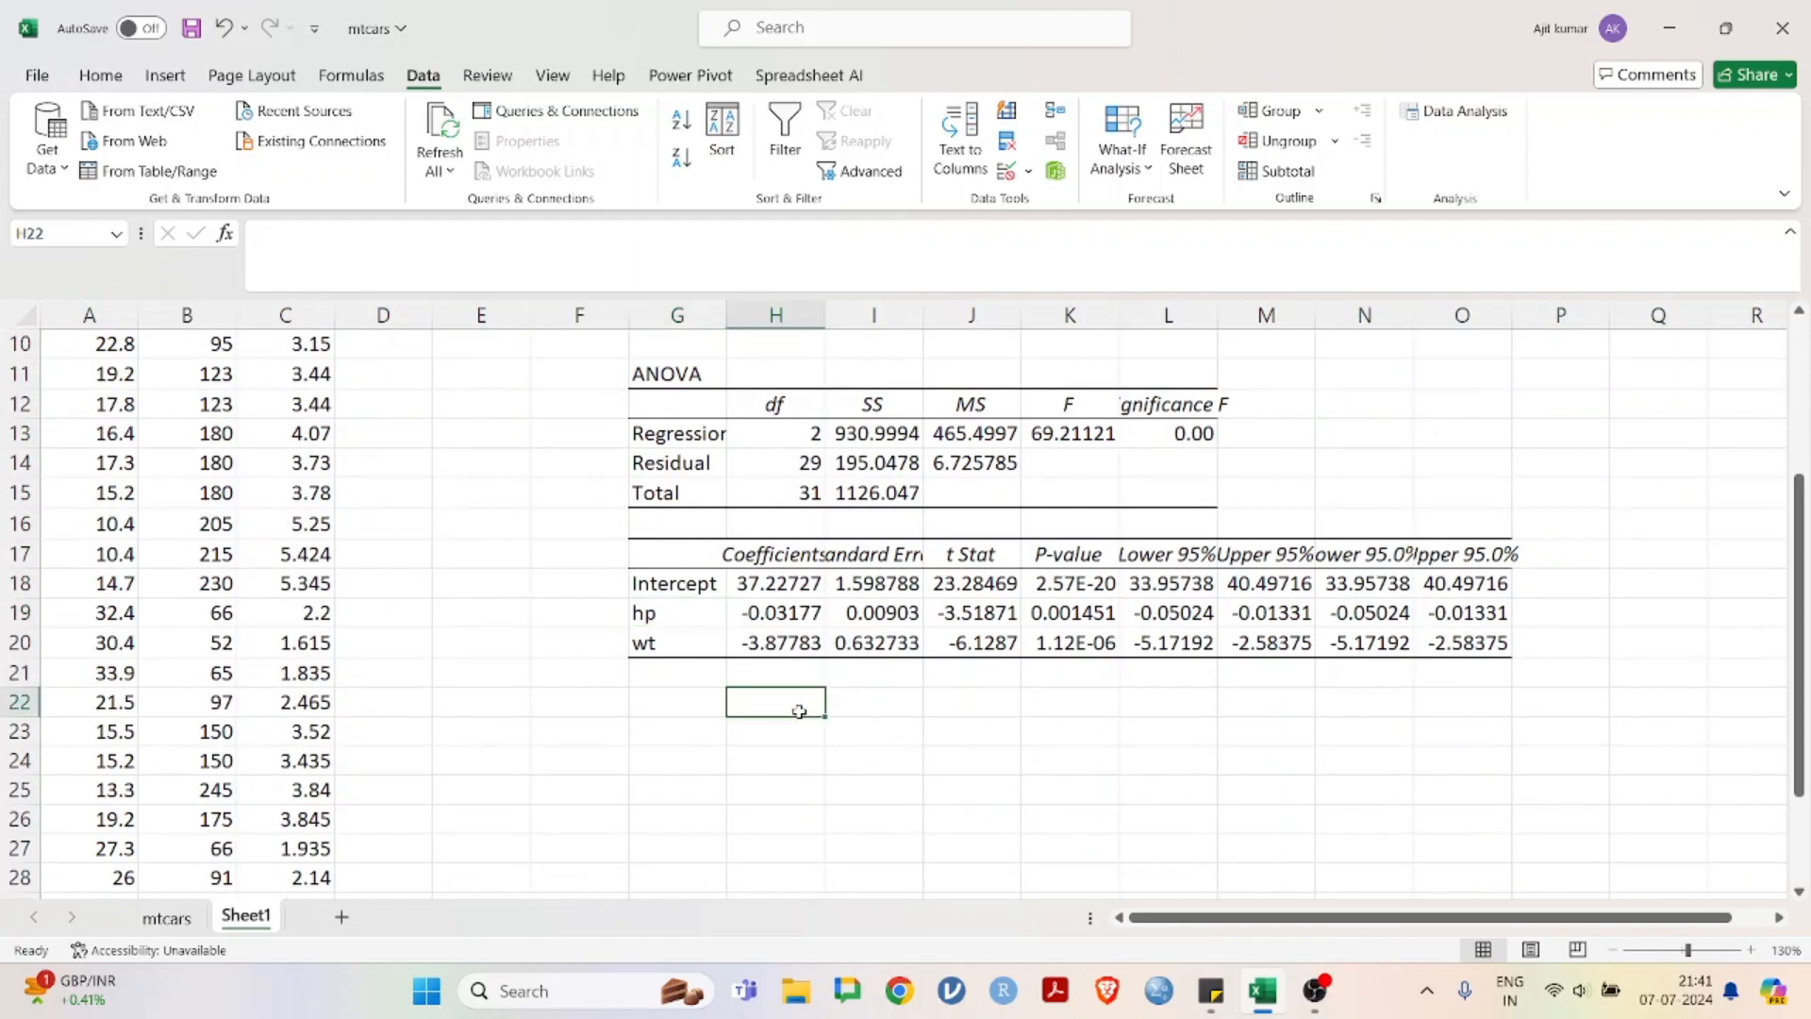
scroll(799, 711, "up", 3)
scroll(799, 711, "down", 2)
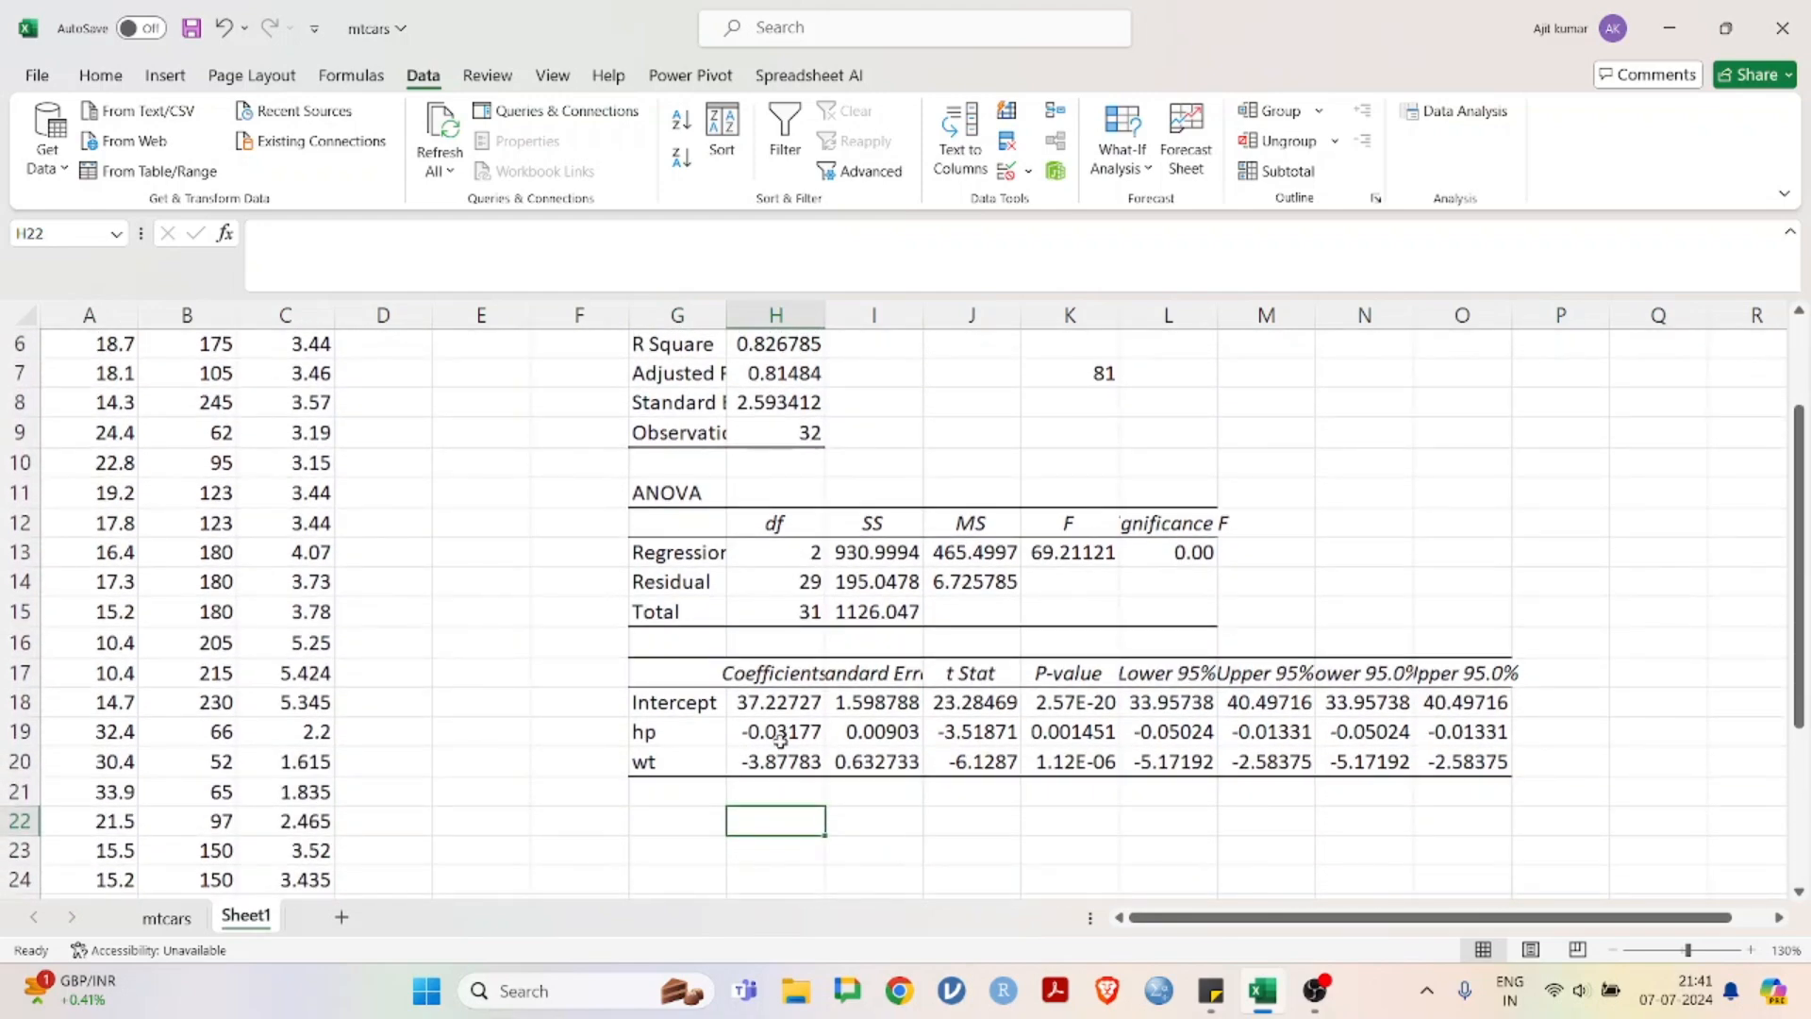
scroll(779, 739, "up", 2)
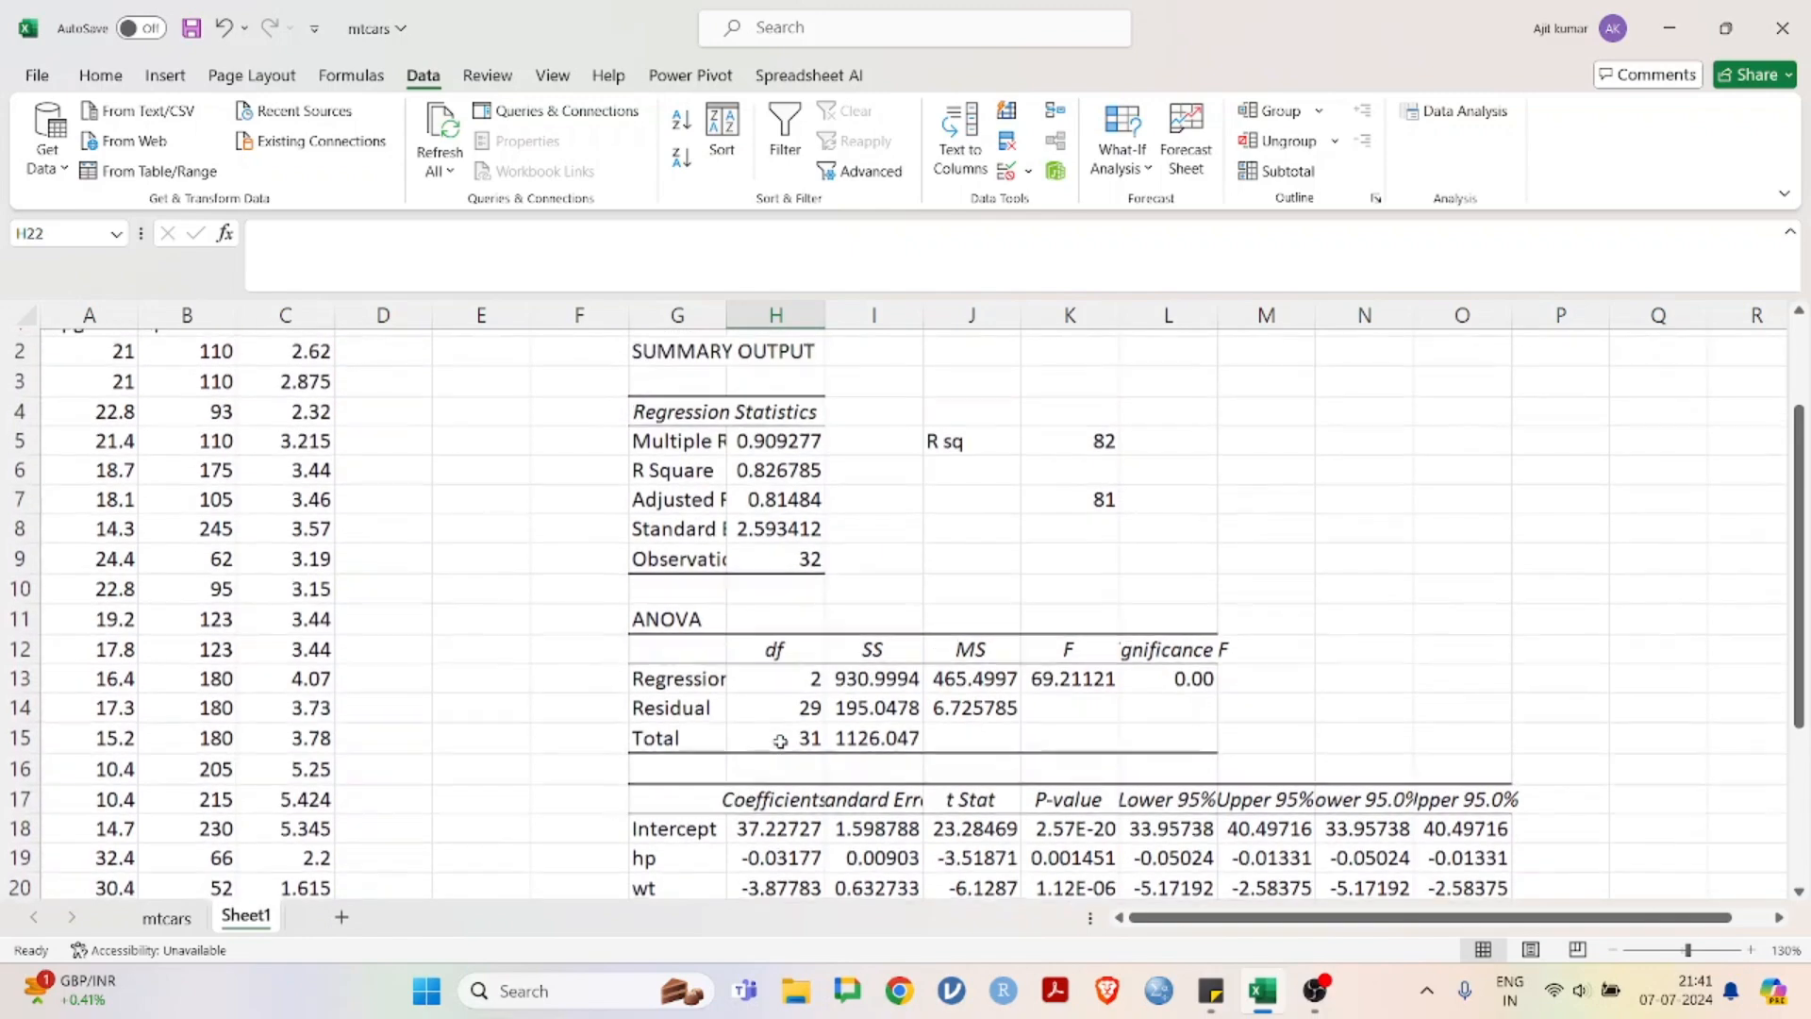
scroll(779, 739, "down", 1)
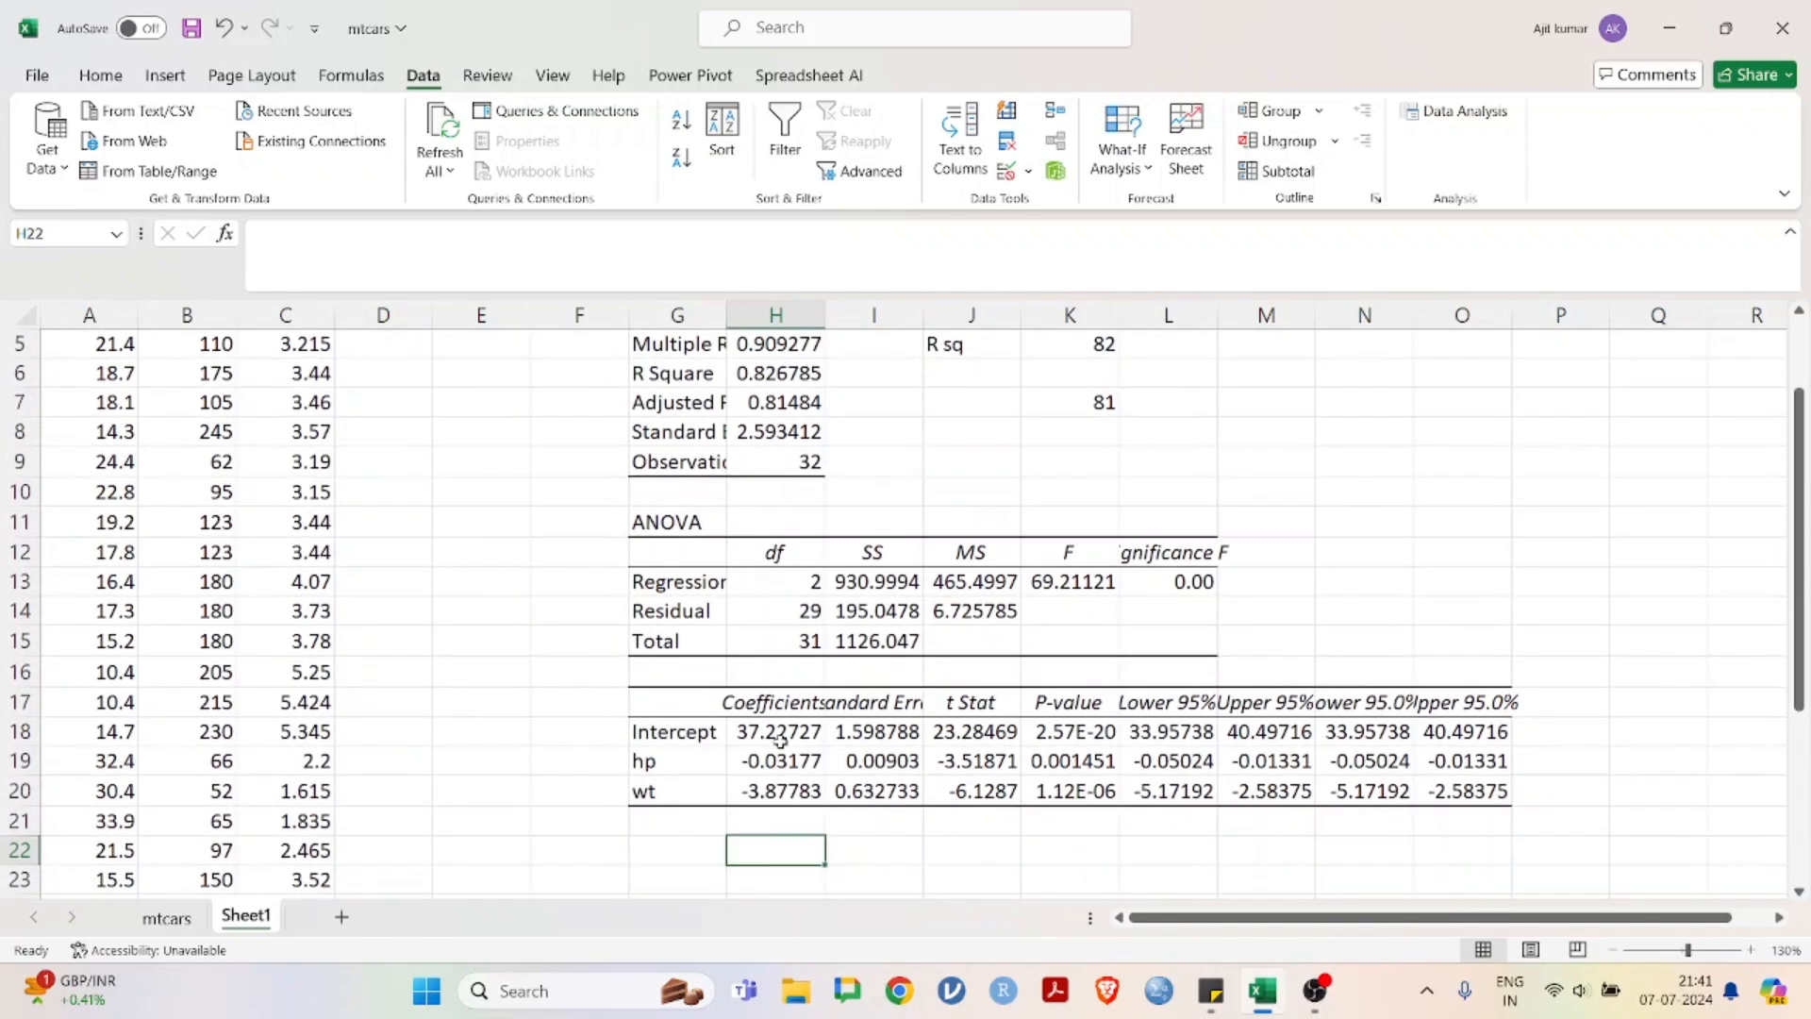
scroll(779, 738, "down", 1)
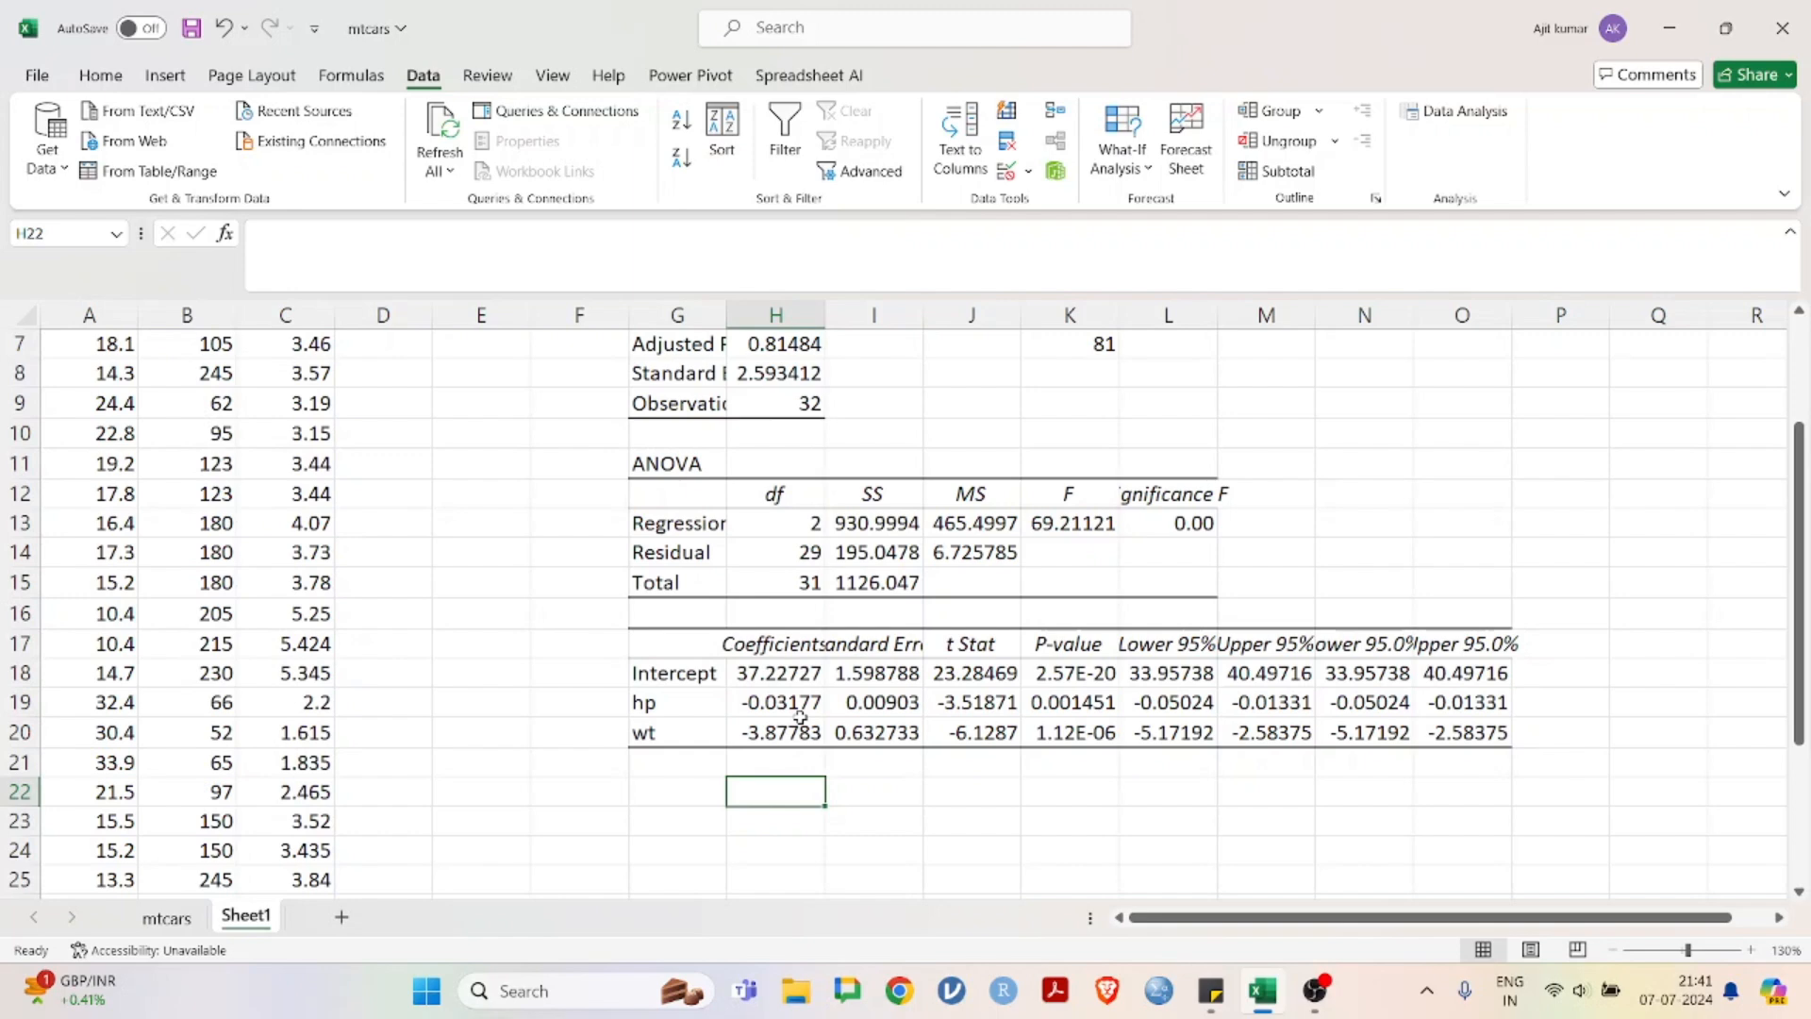
Step: Inspect the coefficients of wt and hp and the P-value of hp in the coefficients table
left_click(706, 736)
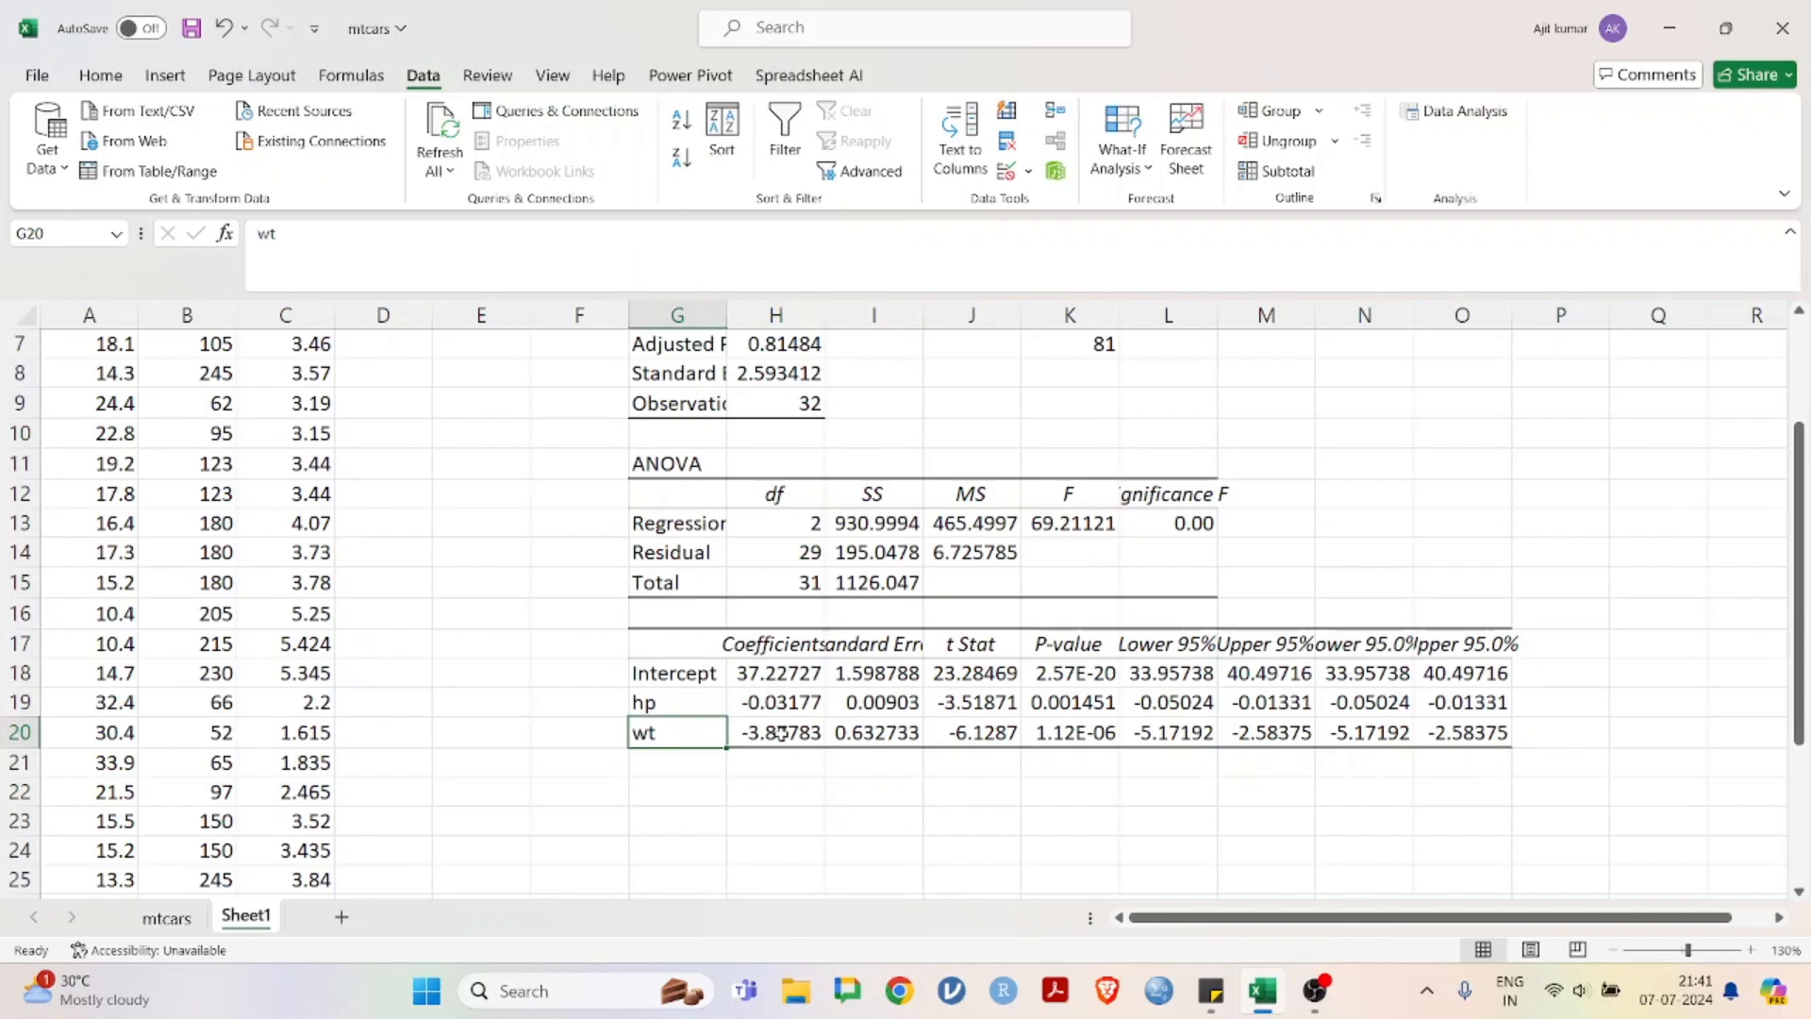
scroll(757, 786, "up", 1)
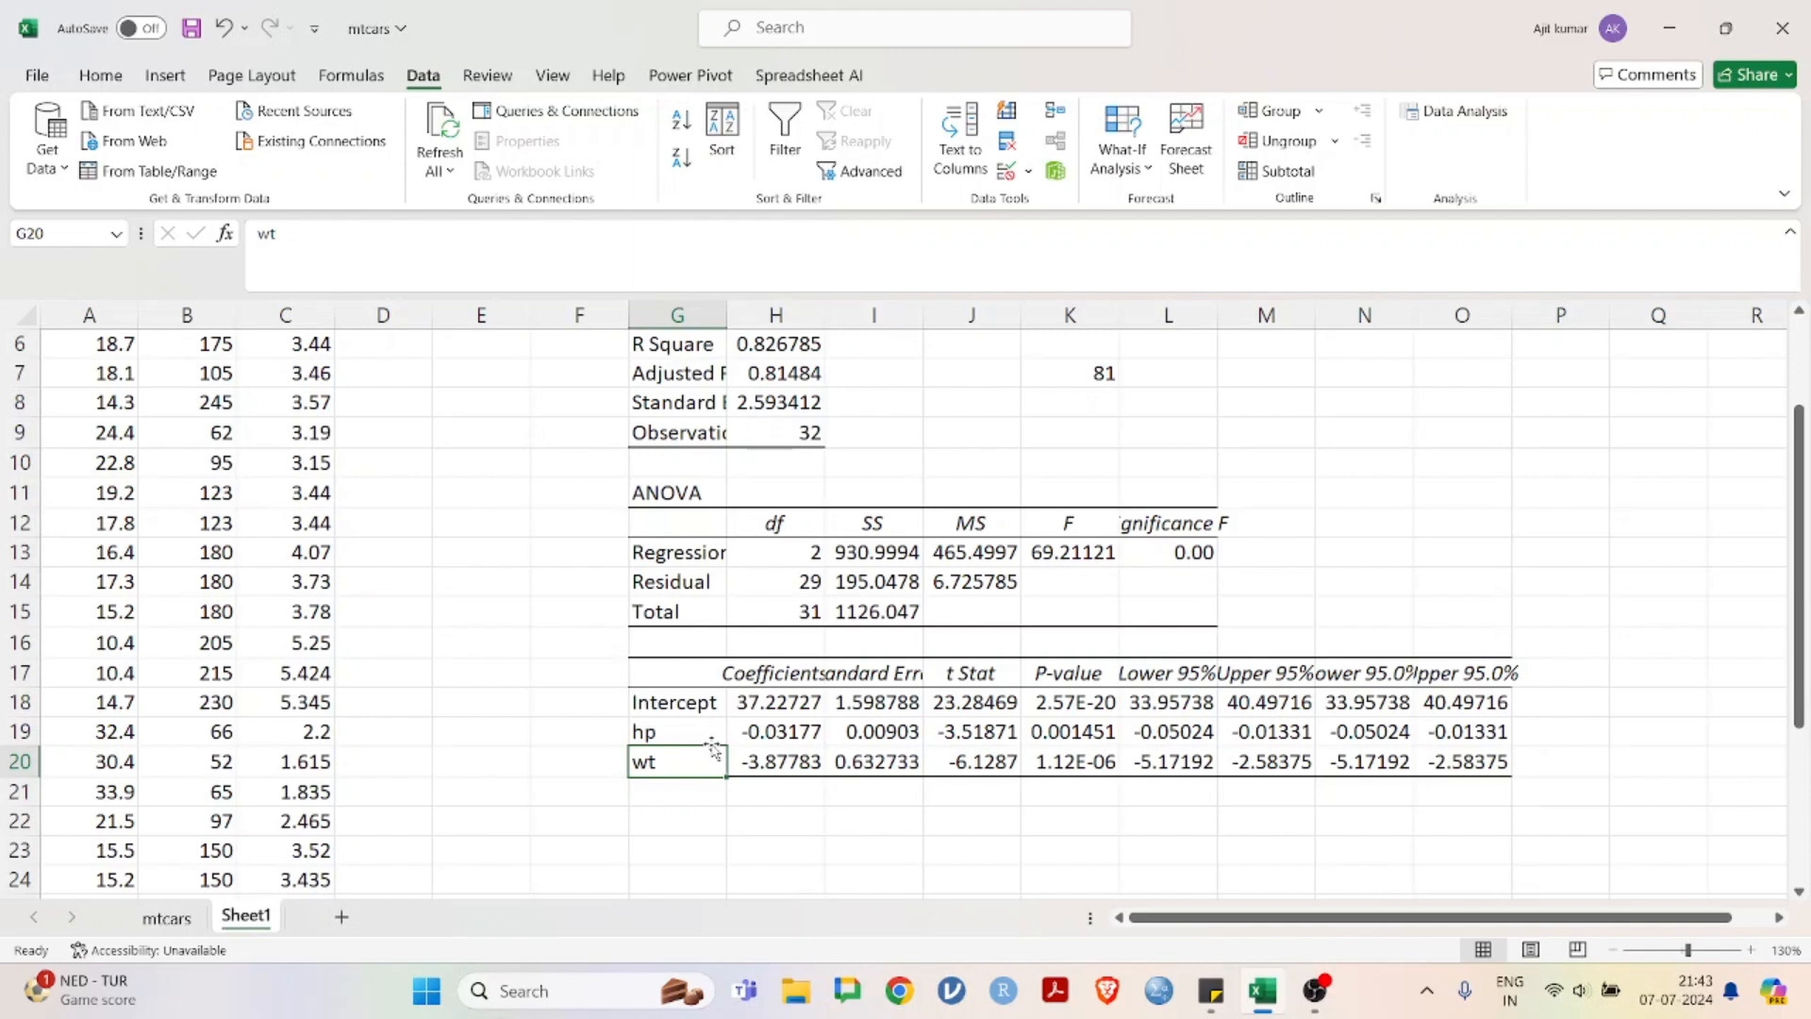
left_click(786, 733)
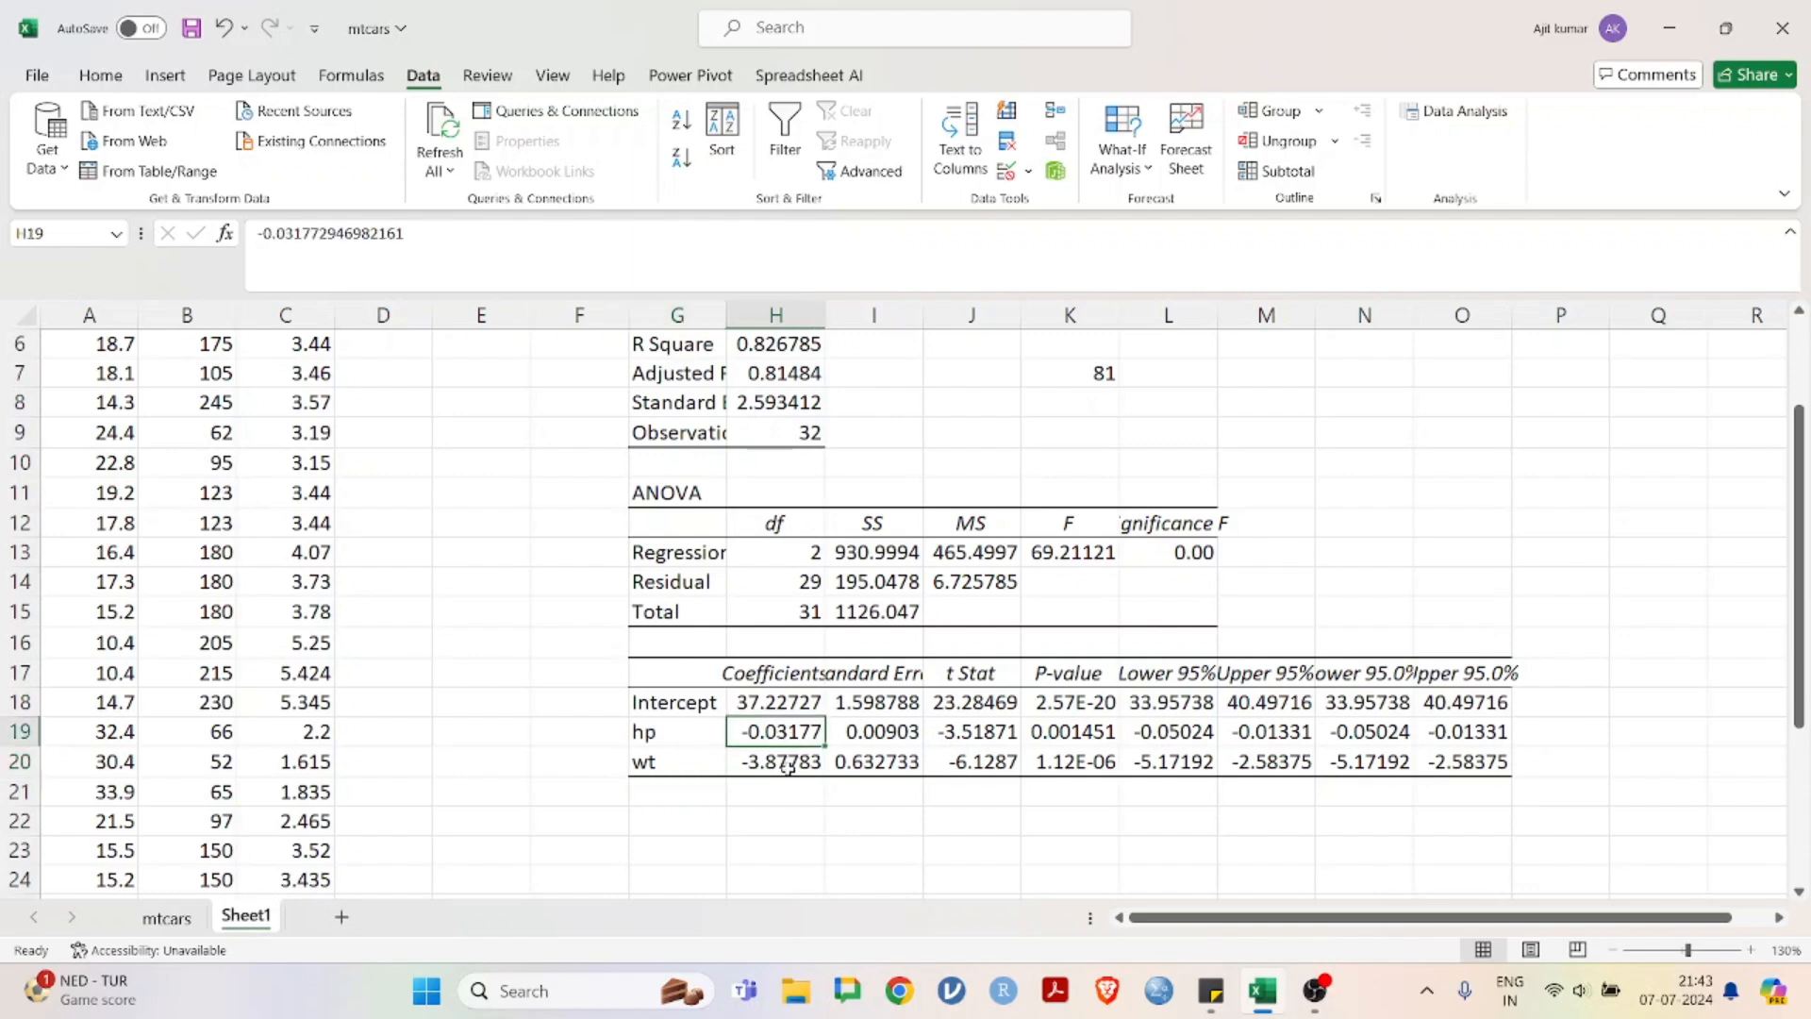
left_click(788, 767)
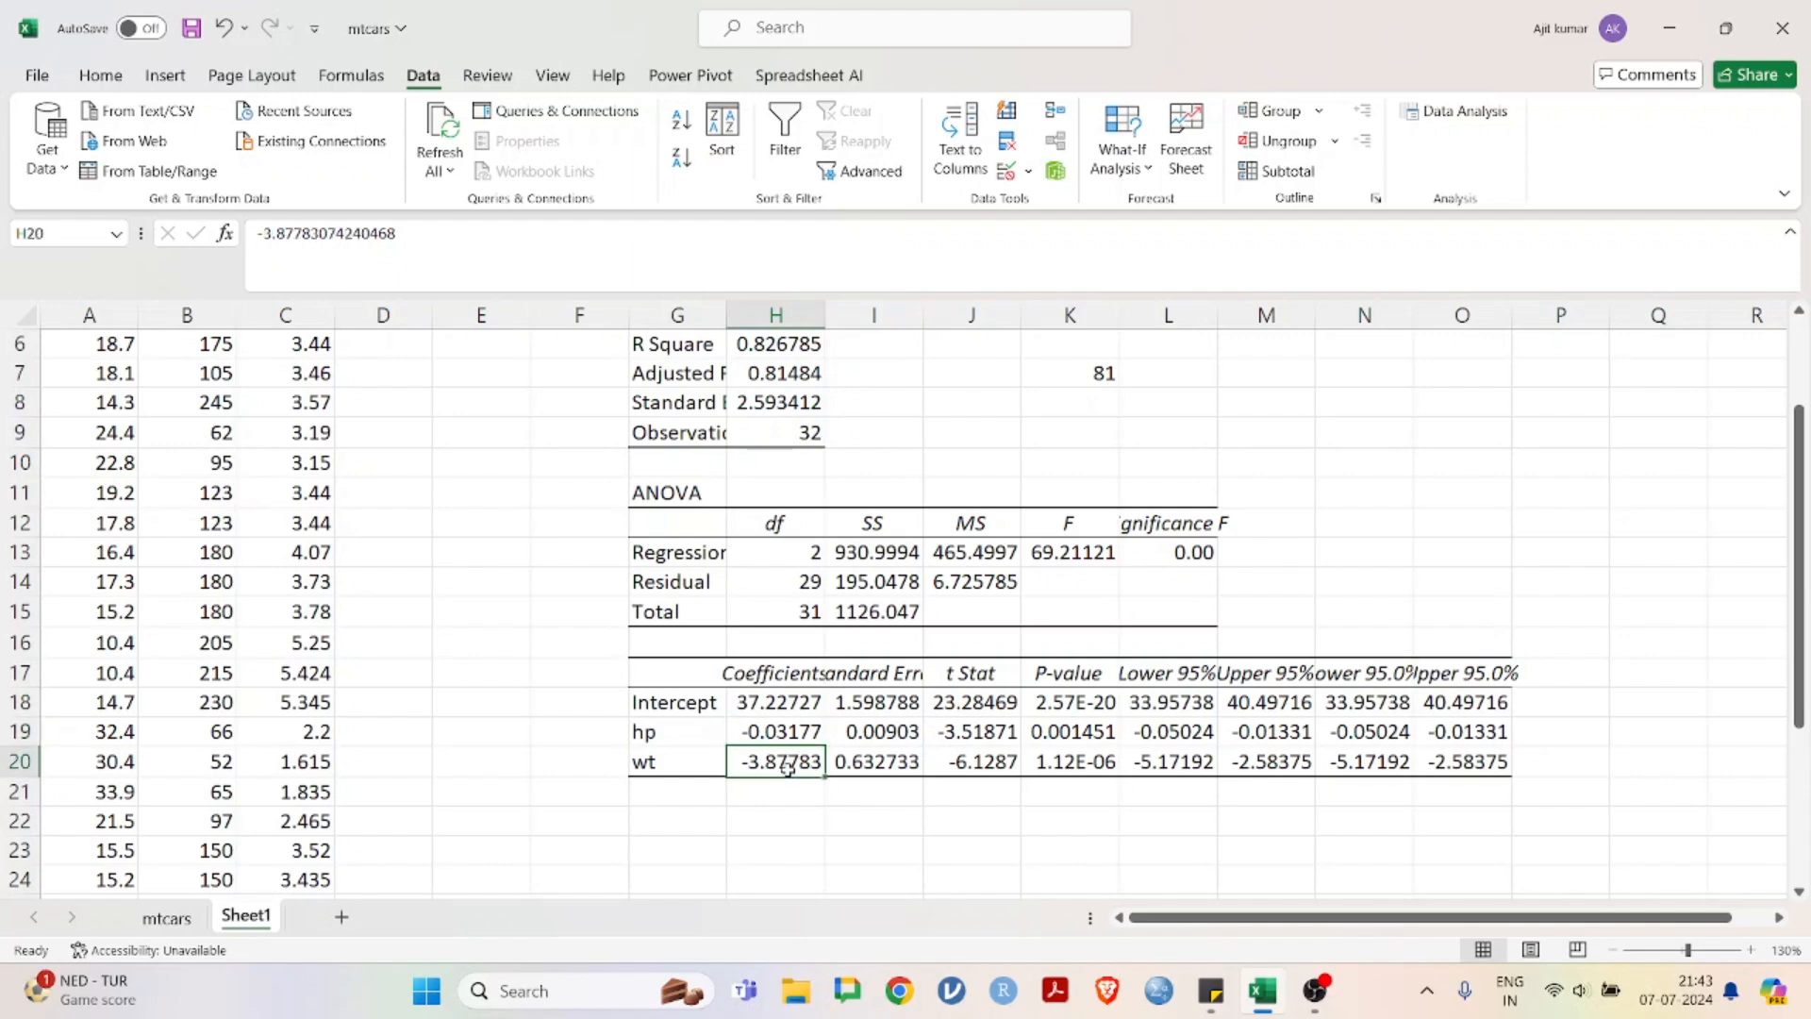
left_click(1086, 735)
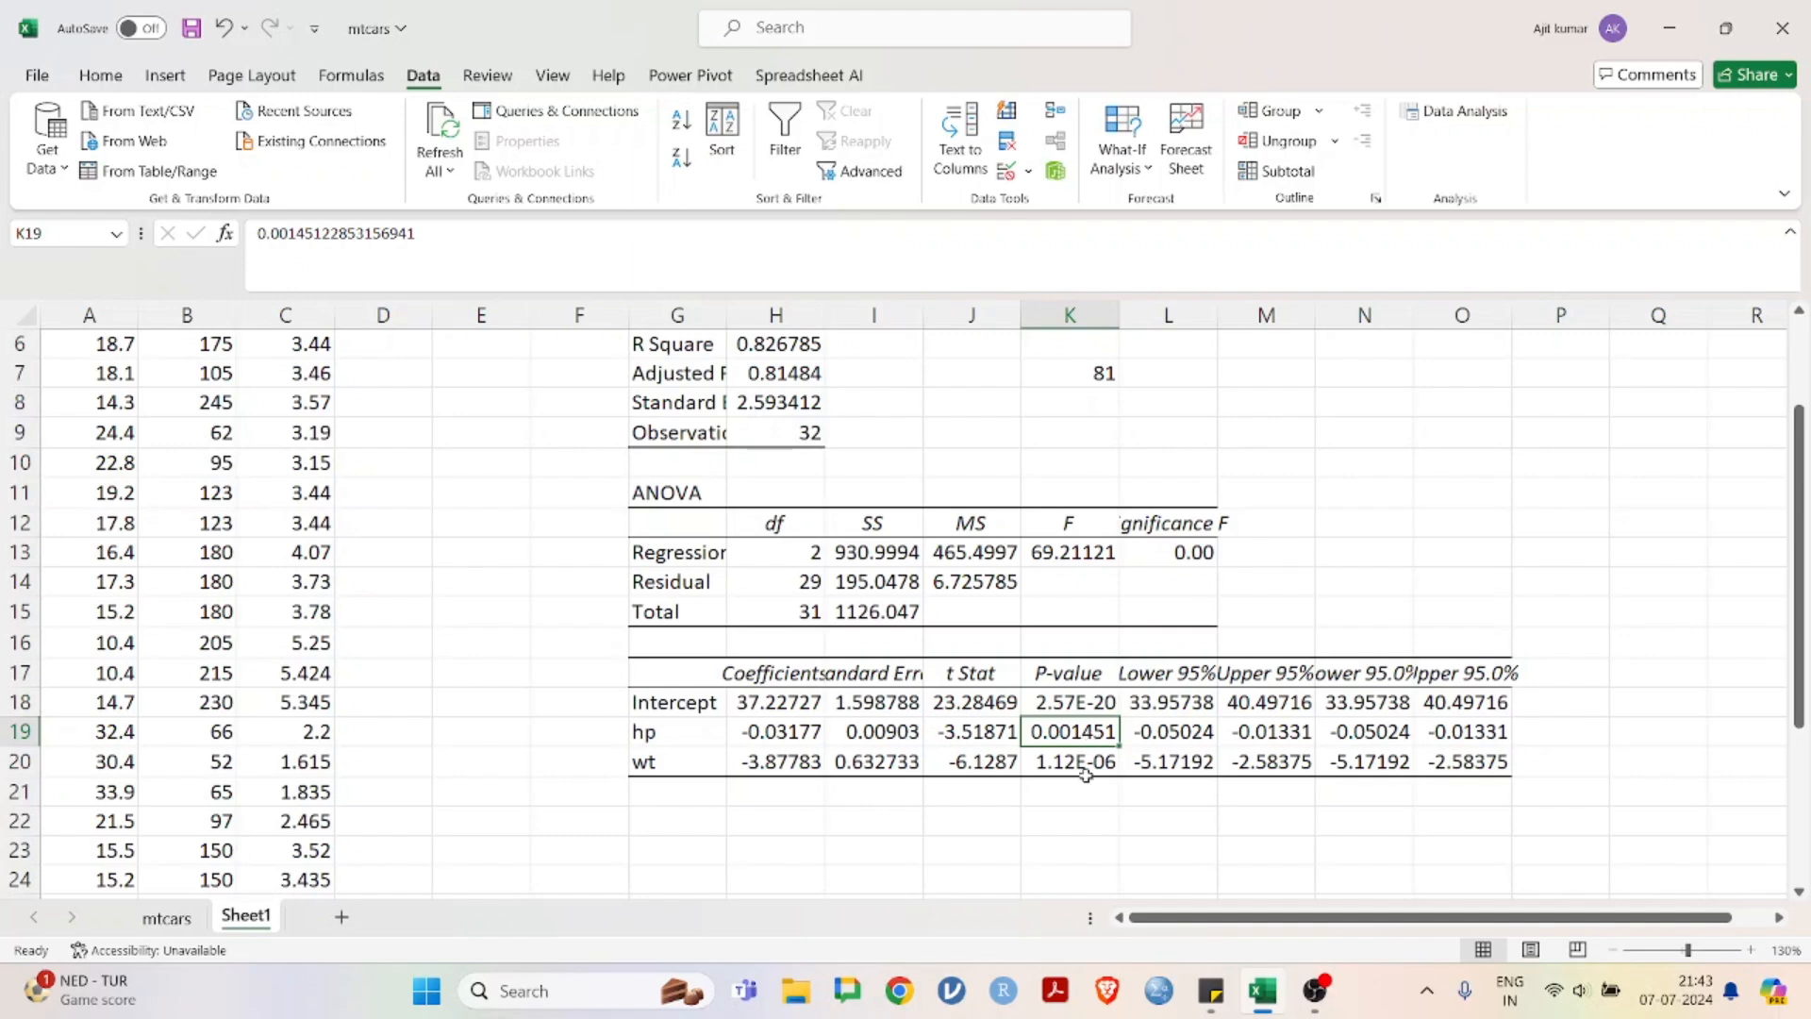
Step: Format the P-value of wt in K20 as a Number with two decimal places
left_click(1085, 772)
right_click(1088, 775)
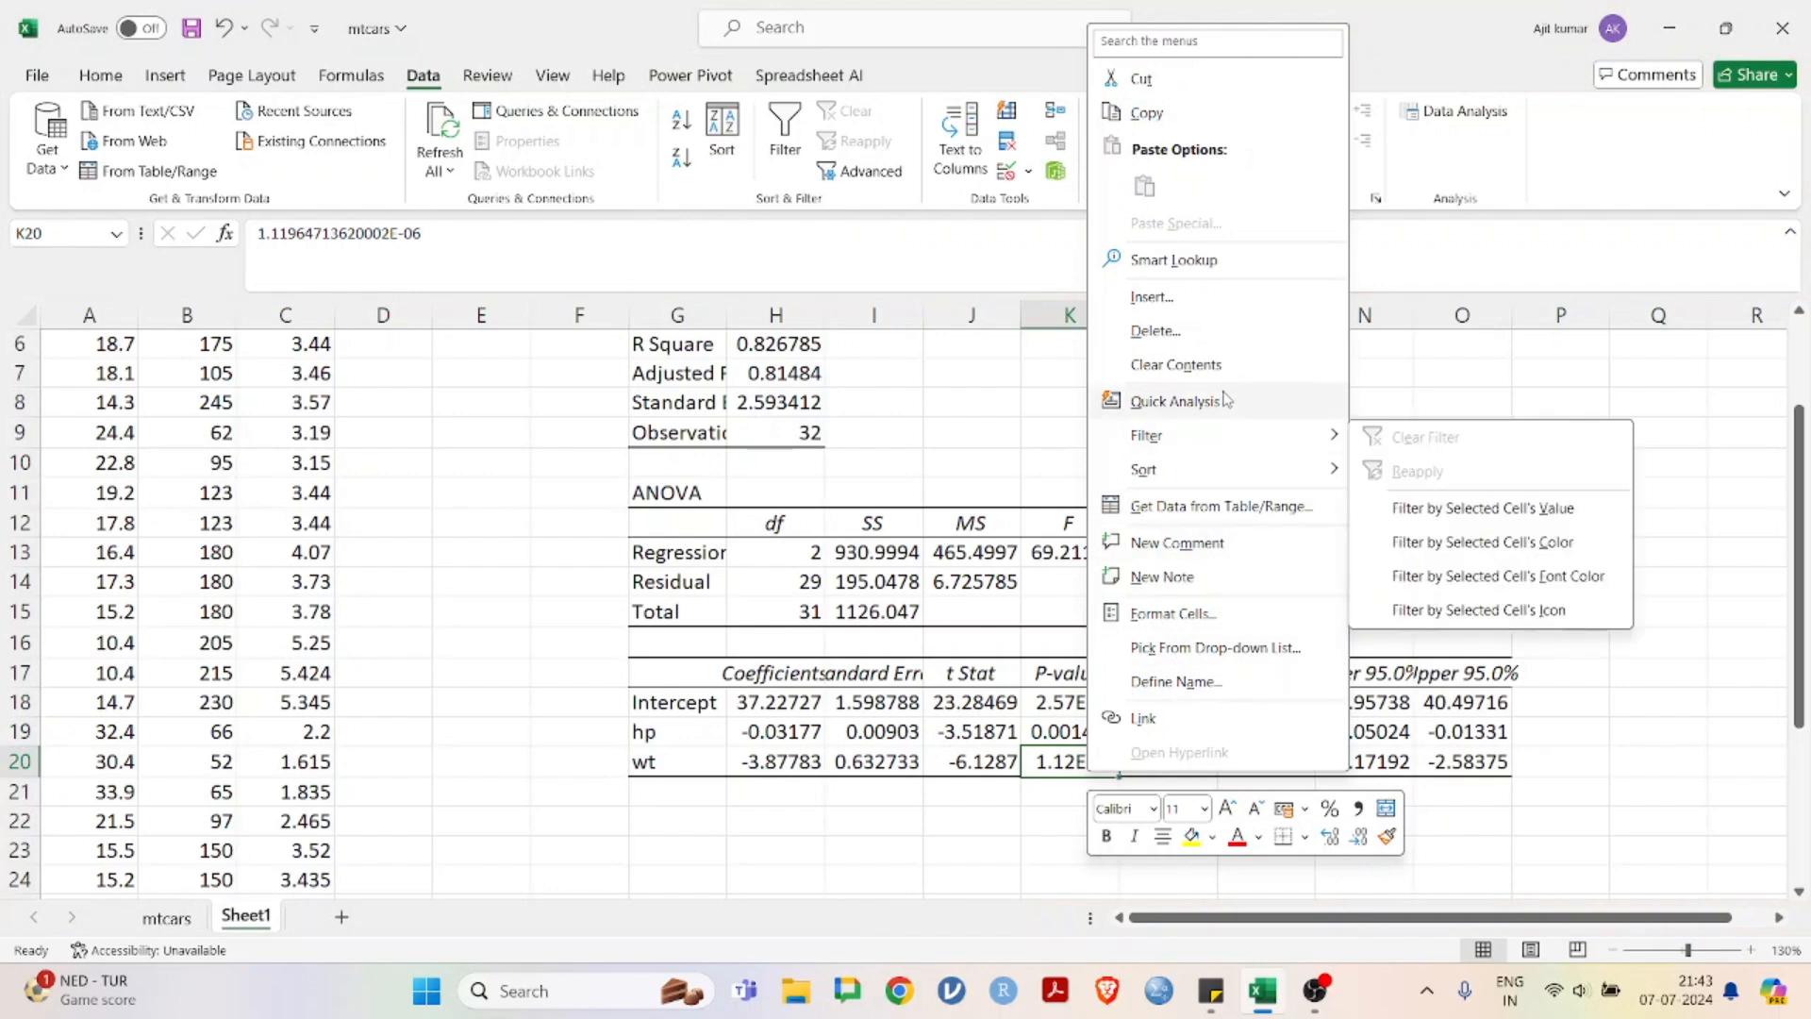
left_click(1240, 615)
left_click(1075, 426)
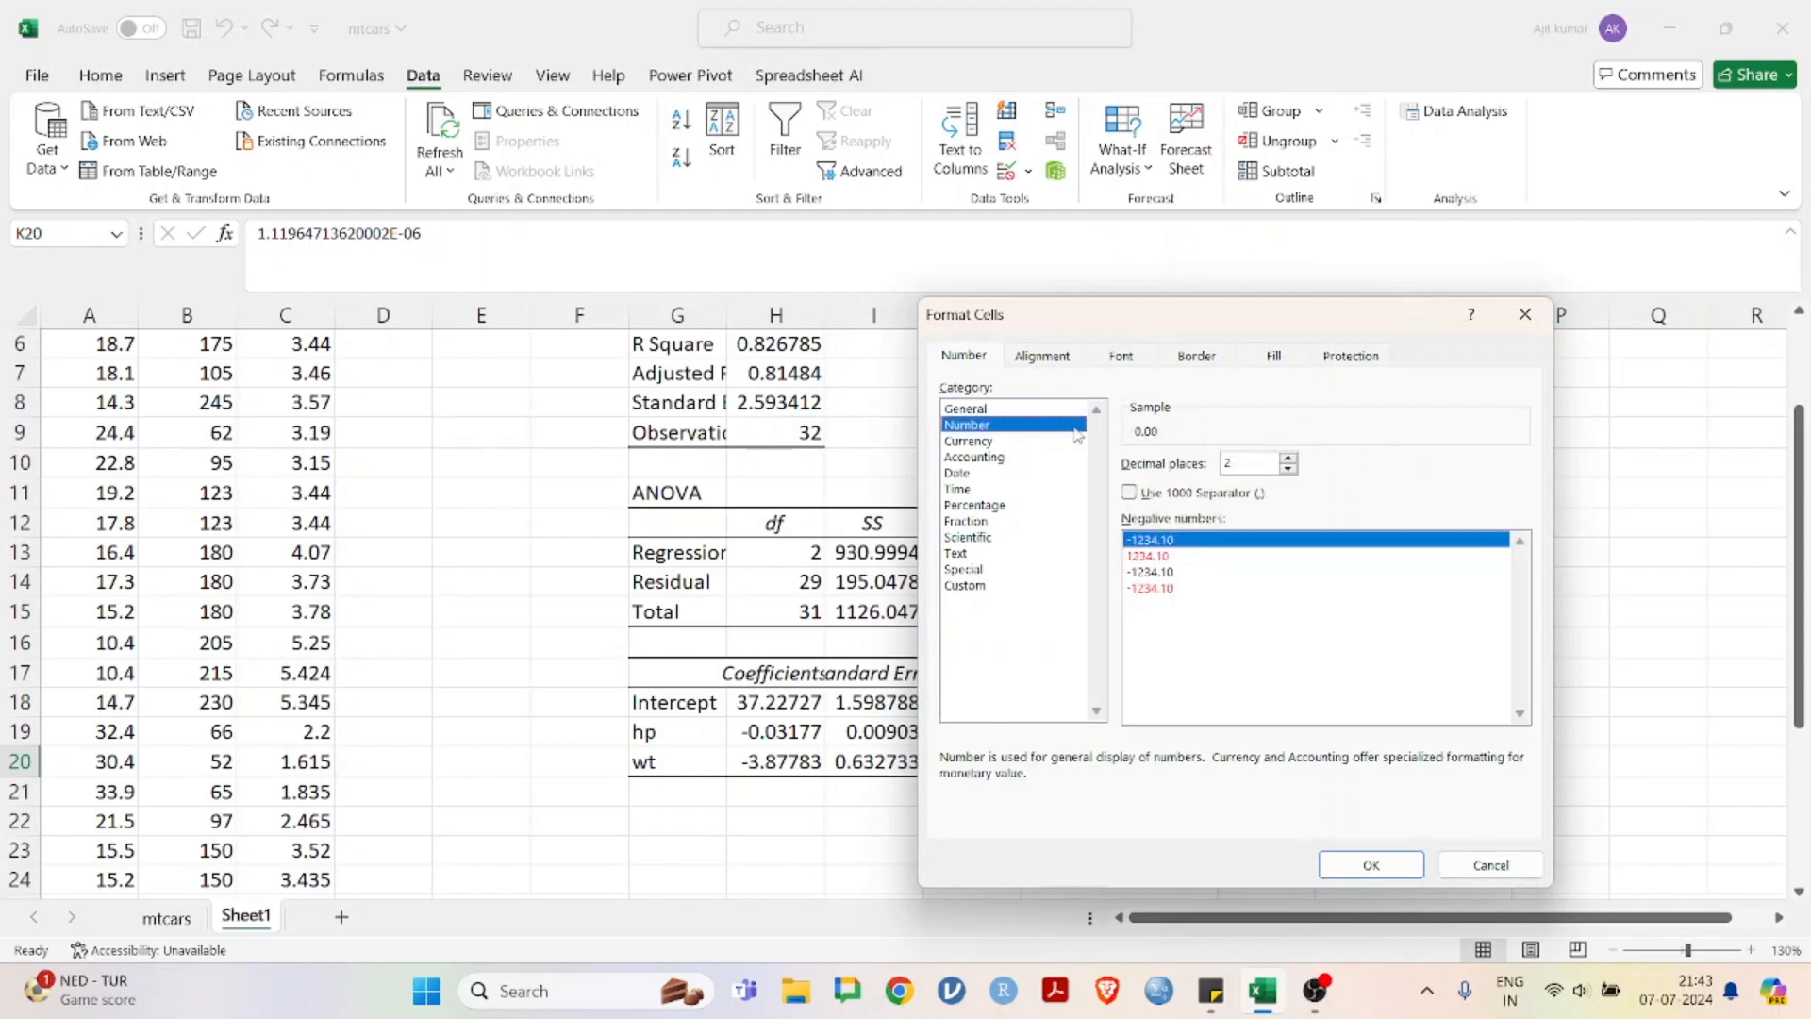
left_click(1397, 875)
left_click(1100, 787)
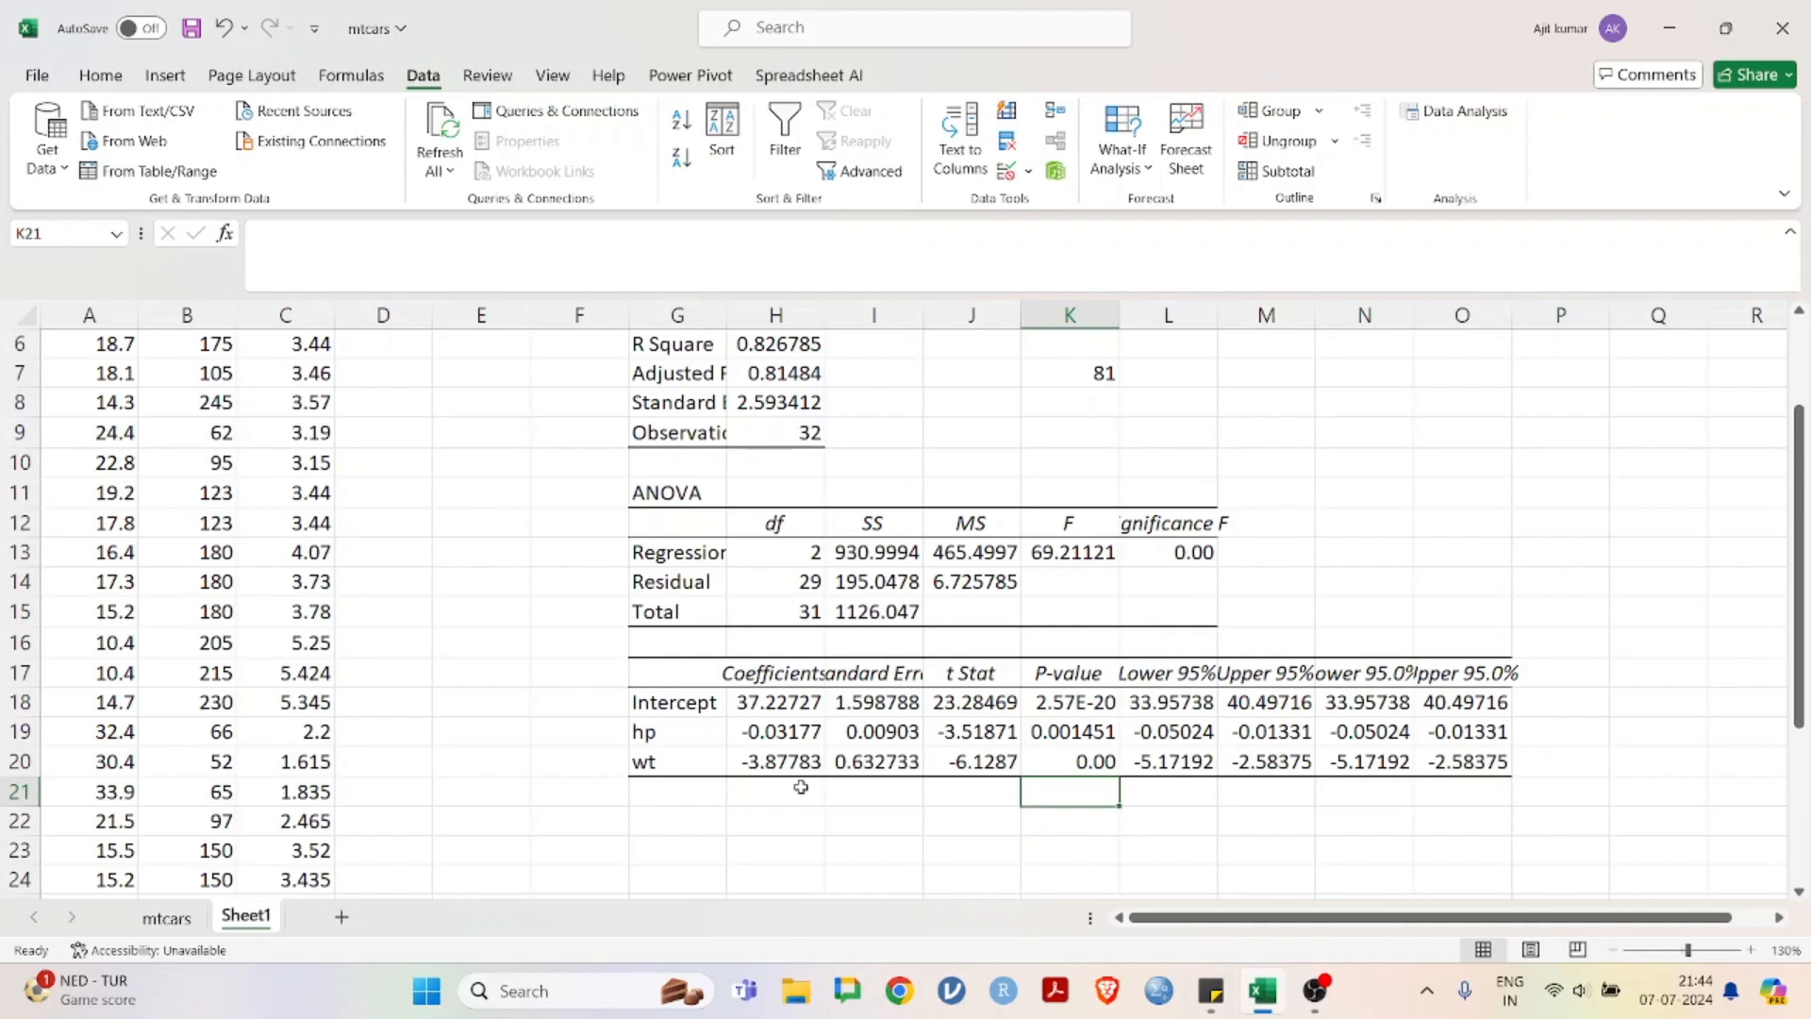
scroll(801, 787, "up", 2)
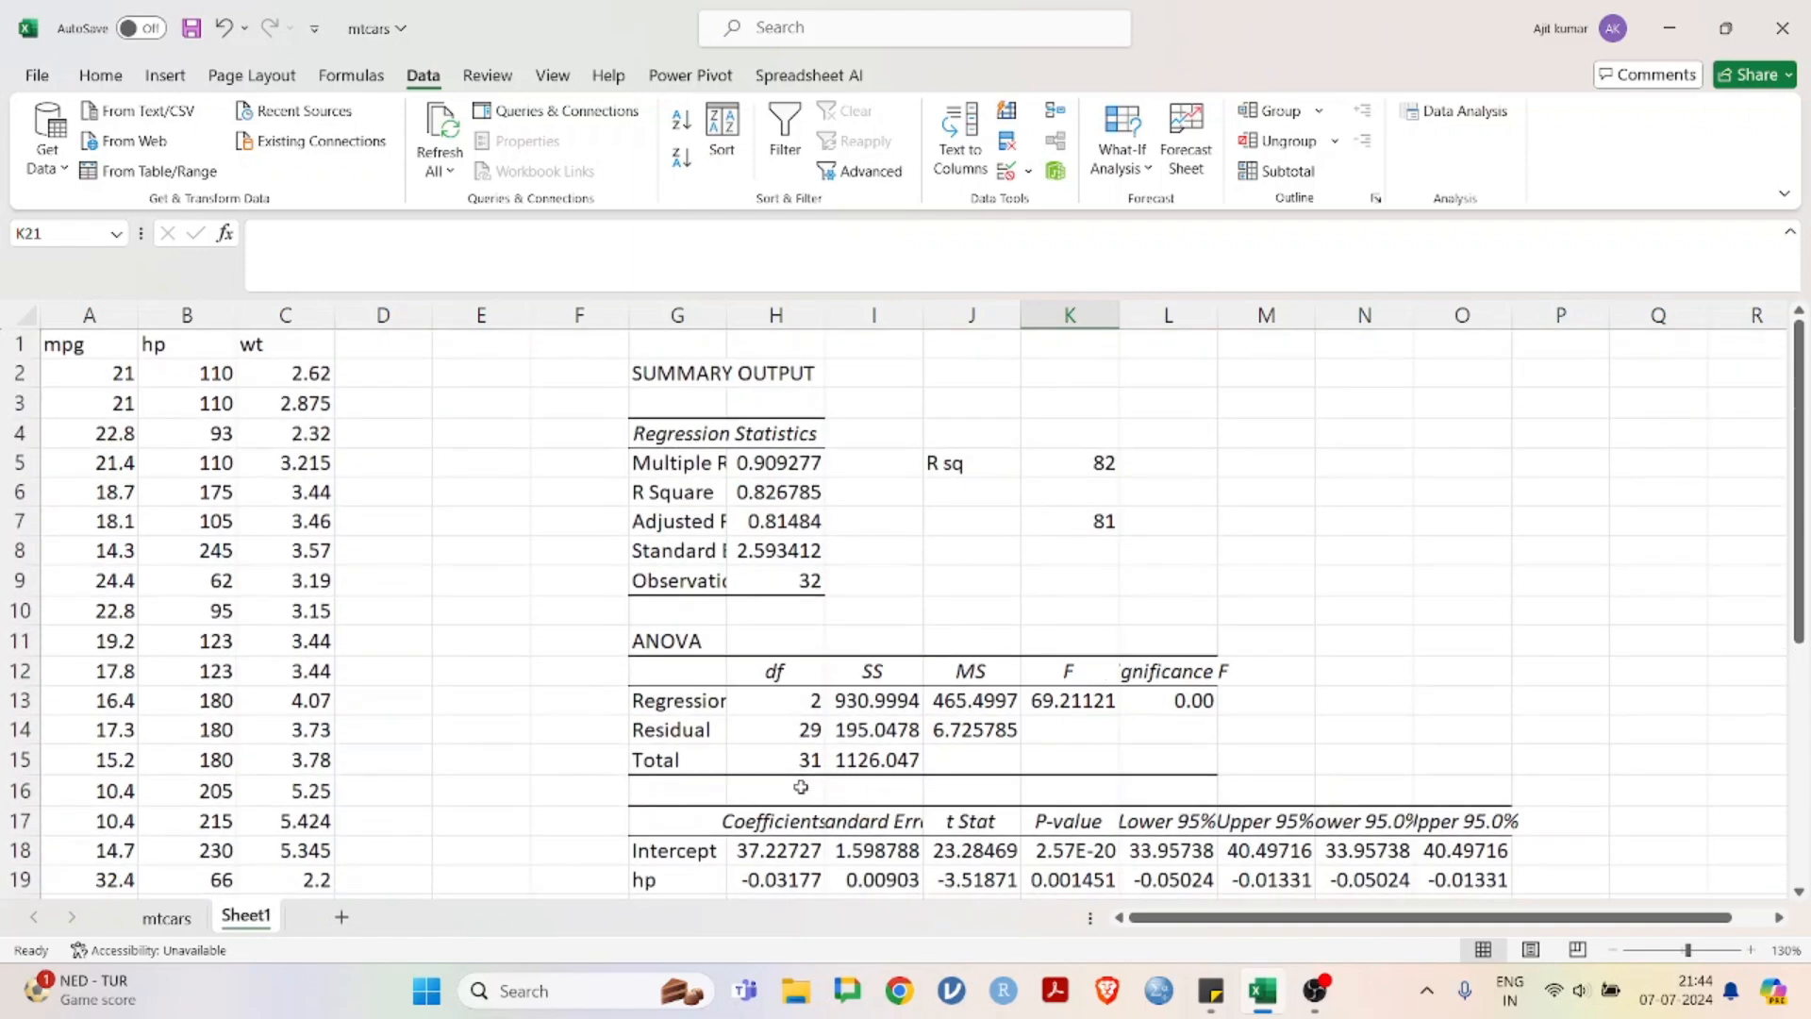